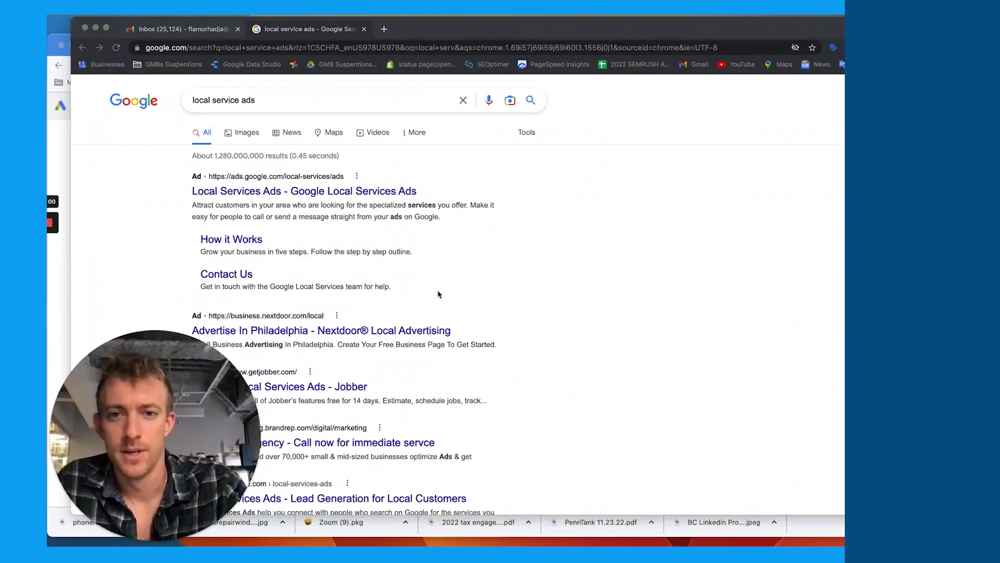
- Scroll through the page already open in Chrome and return to its top
scroll(575, 266, "down", 2)
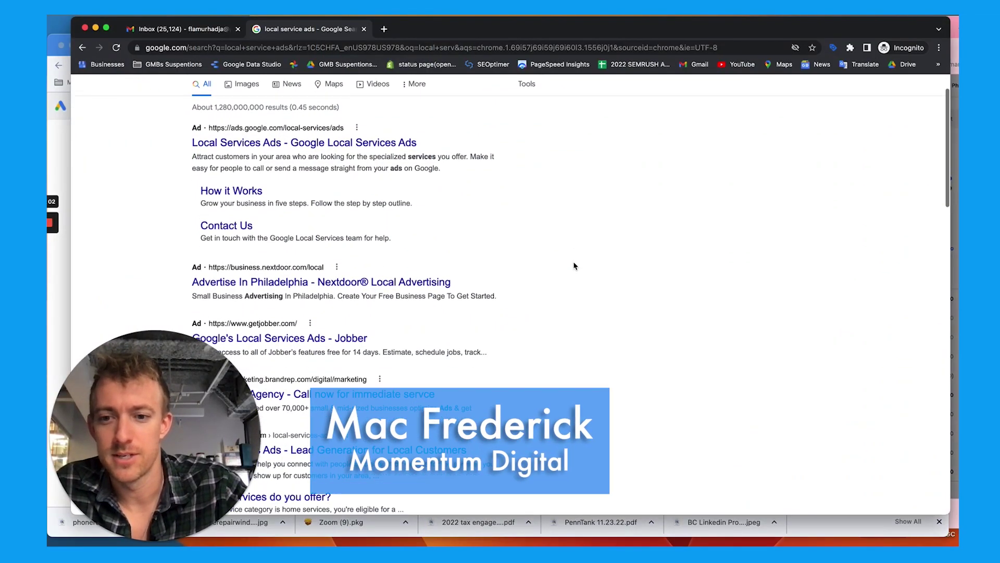
scroll(575, 265, "down", 8)
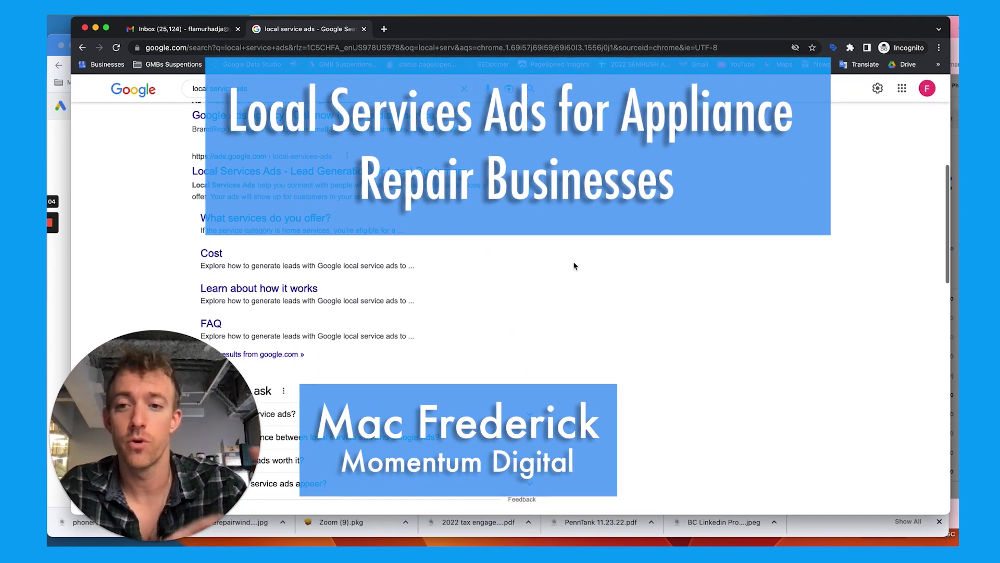
scroll(574, 266, "down", 1)
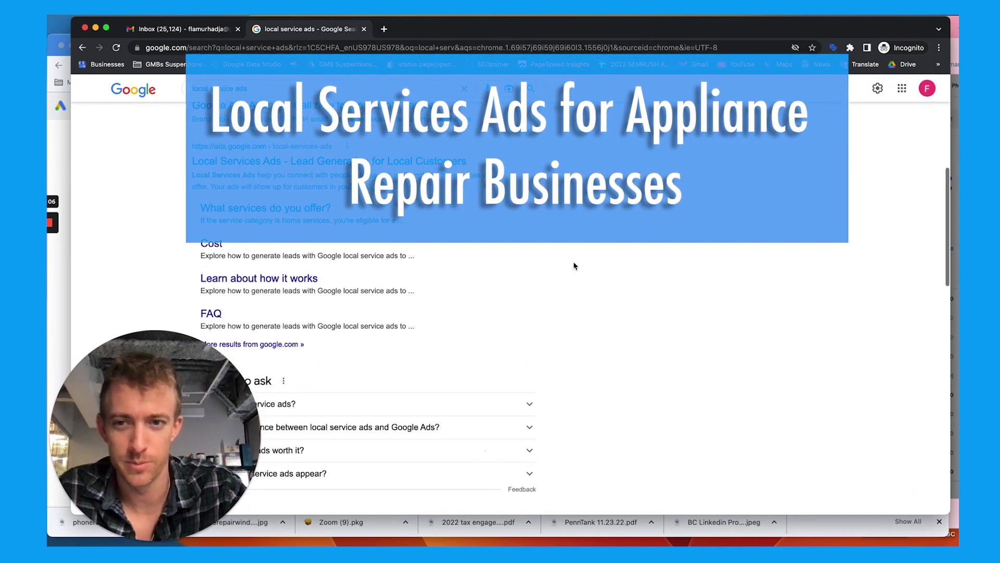
scroll(574, 266, "up", 1)
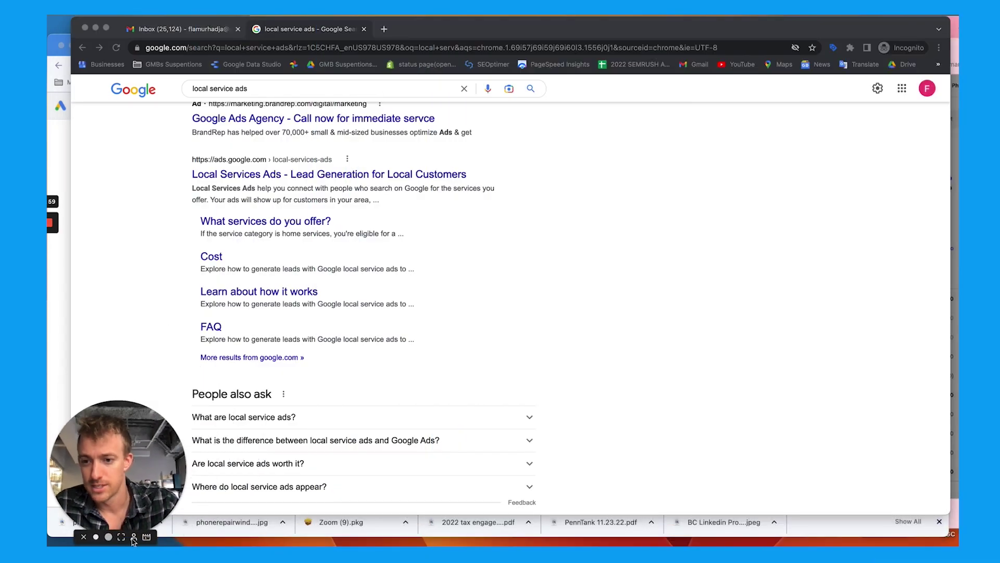
left_click(554, 271)
scroll(556, 270, "up", 2)
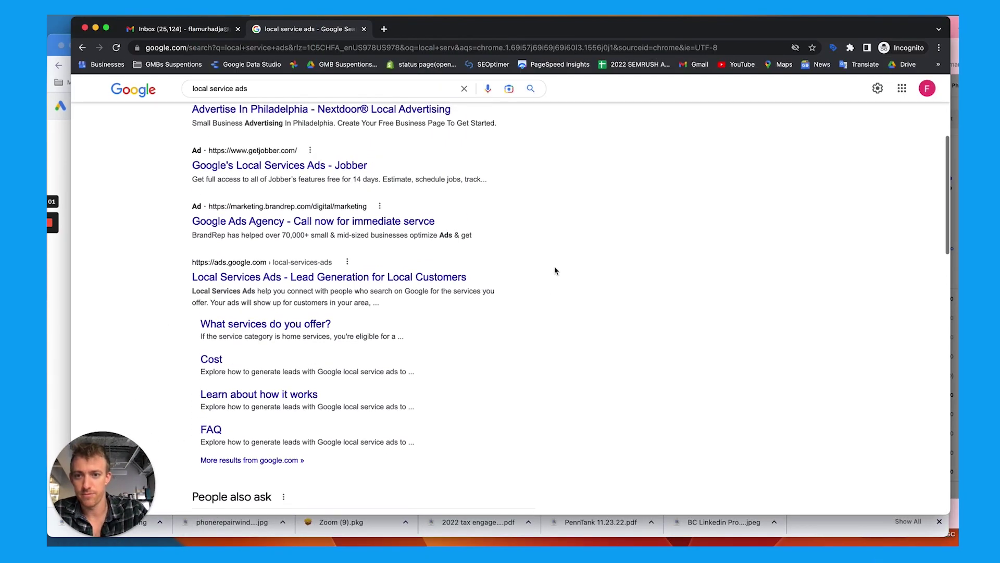
scroll(554, 271, "up", 1)
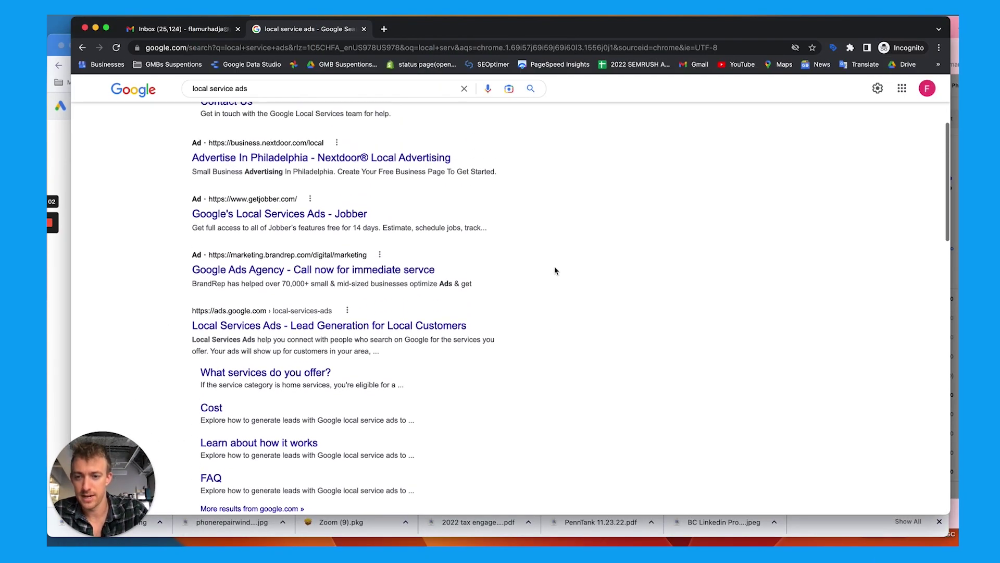
- Open houseappliancerepairs.com in a new tab and scroll through its appliance repair services
left_click(383, 29)
type("housea")
key("Return")
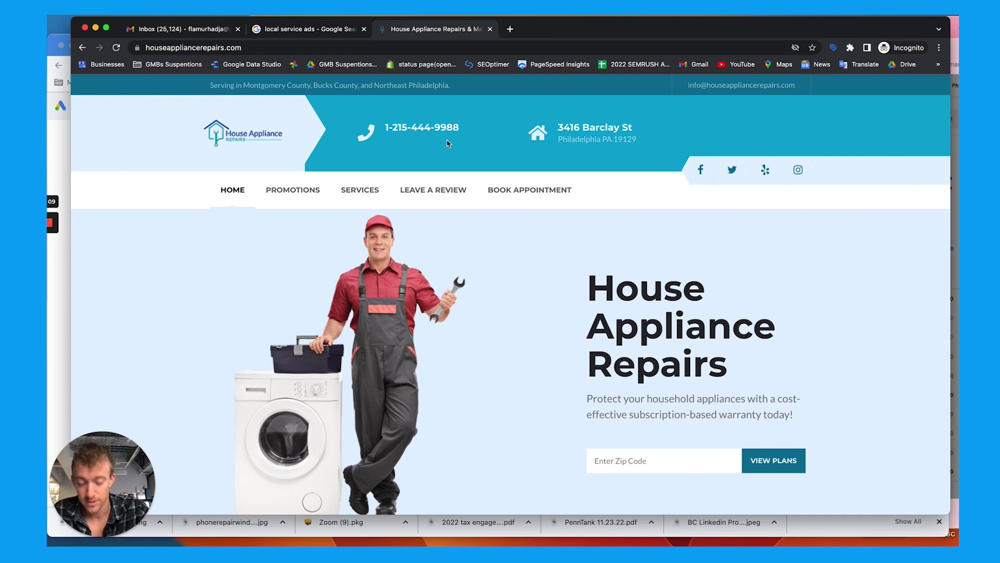
scroll(507, 177, "down", 7)
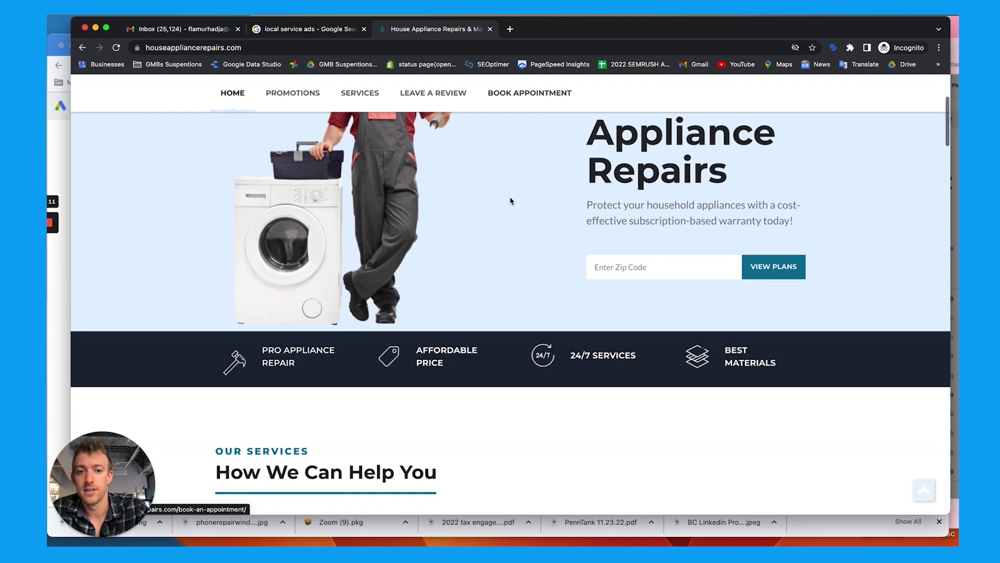
scroll(511, 201, "down", 5)
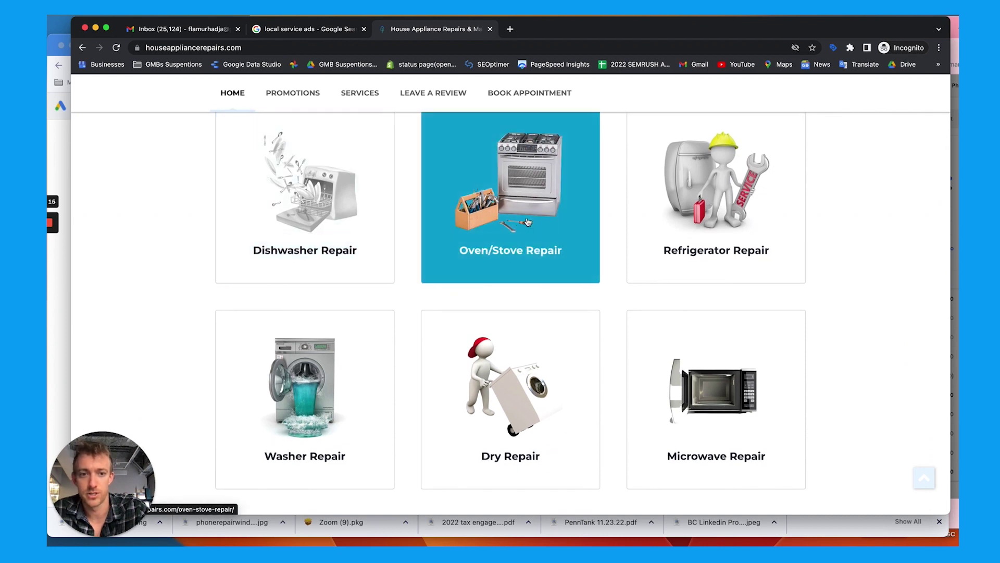
scroll(658, 238, "down", 2)
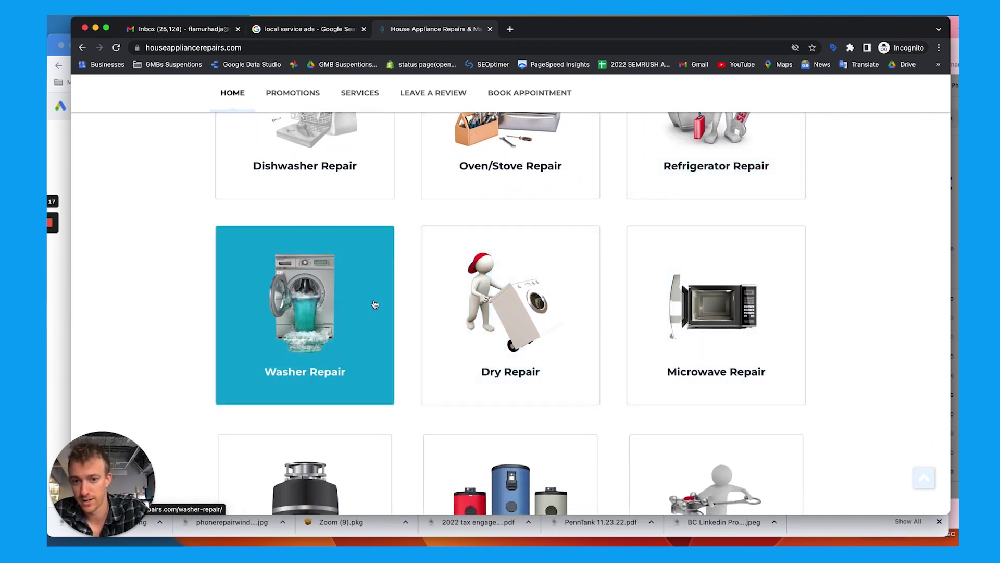
scroll(584, 313, "down", 3)
scroll(584, 313, "down", 6)
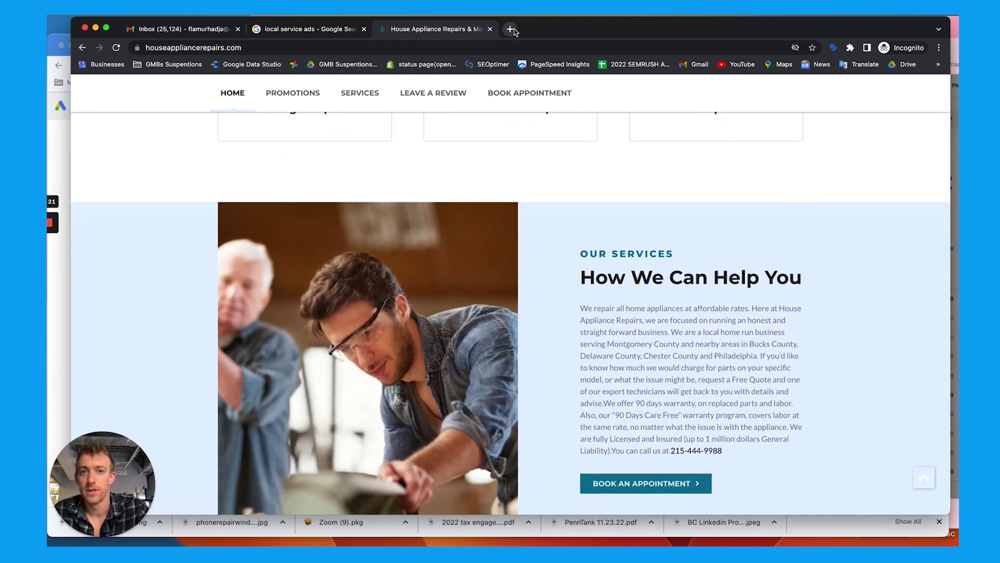
- Search Google for 'local service ads' in a new tab
left_click(511, 29)
type("local service ")
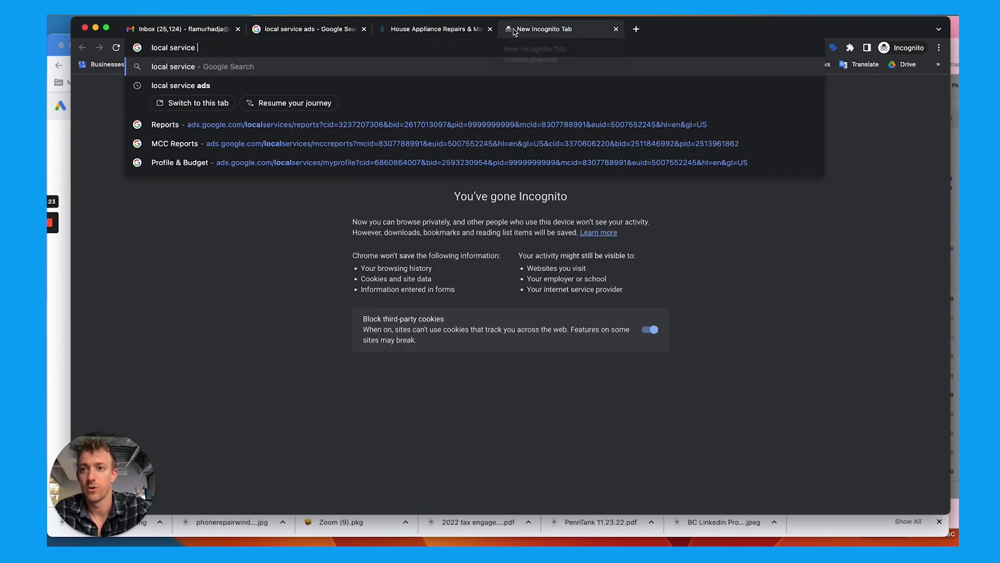
type("ads")
key("Return")
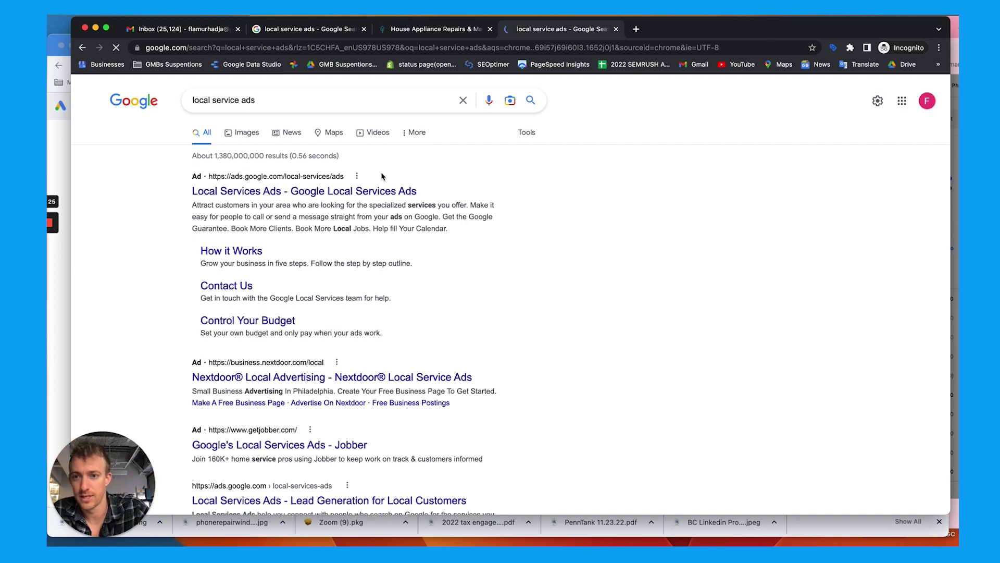
- Show image results and preview the Search Engine Land Philadelphia plumbers ad example
left_click(240, 133)
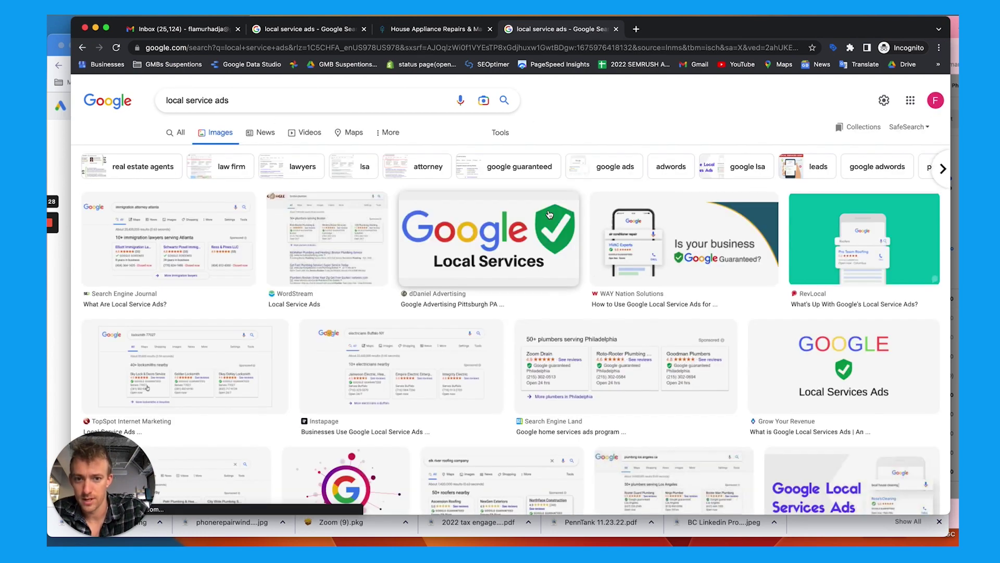
left_click(339, 248)
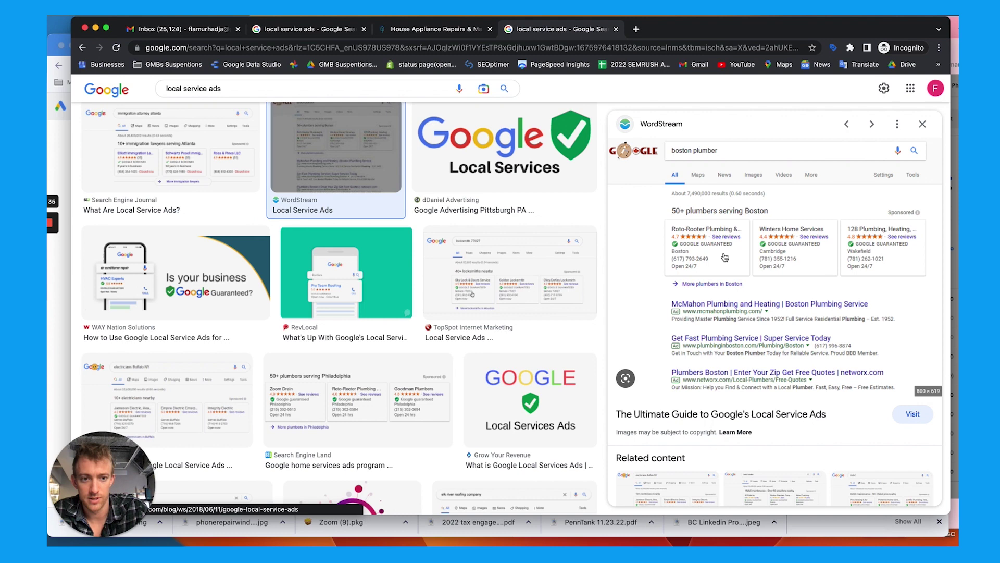
key("Left")
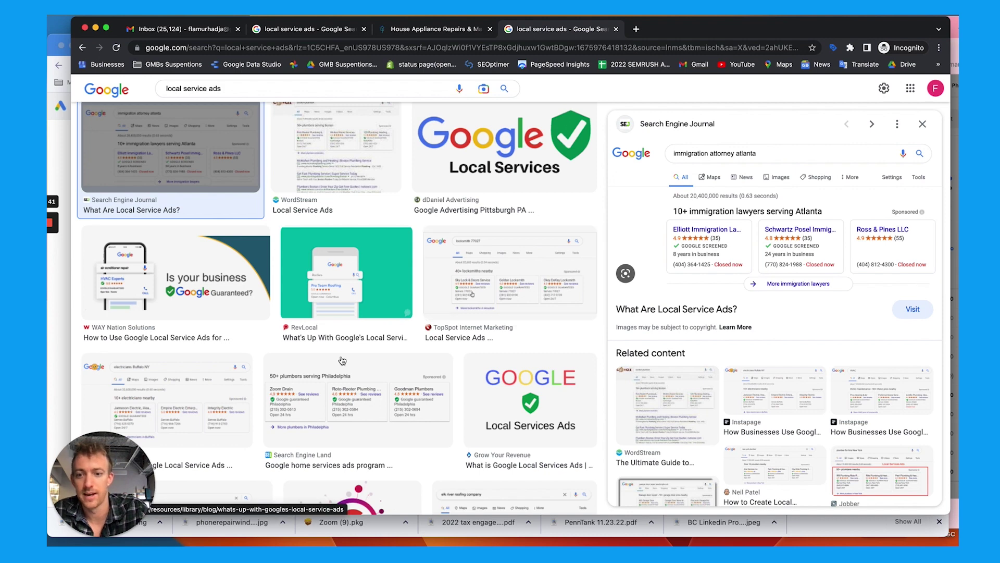
left_click(328, 385)
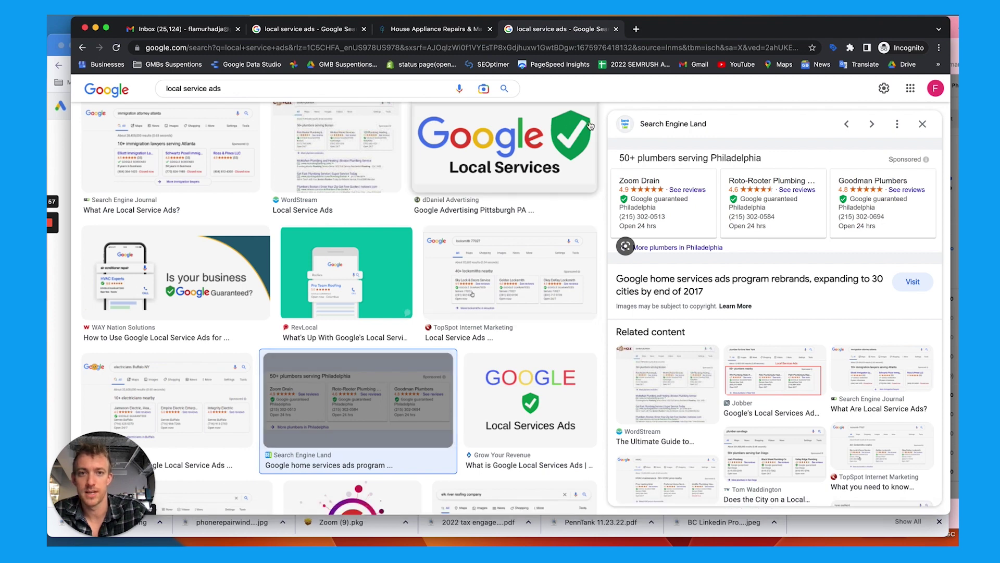
- Search Google for 'home appliance repair philadelphia' in a new tab
left_click(636, 29)
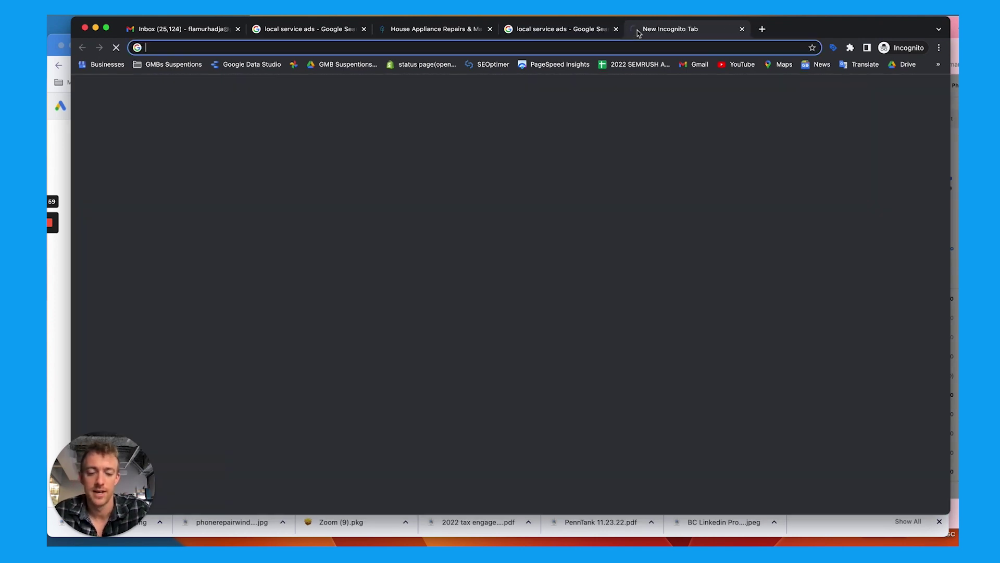
type("appliance ")
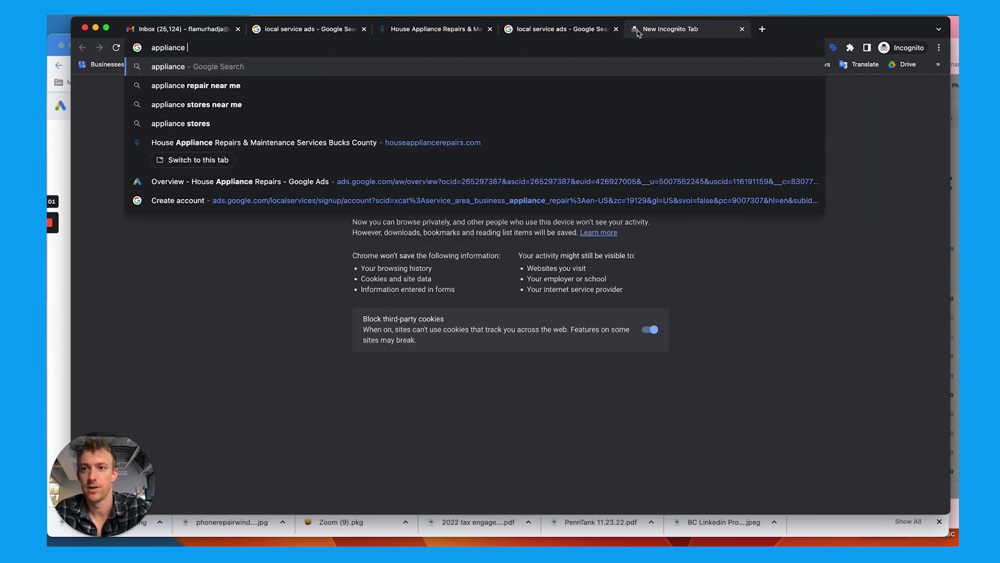
type("repai")
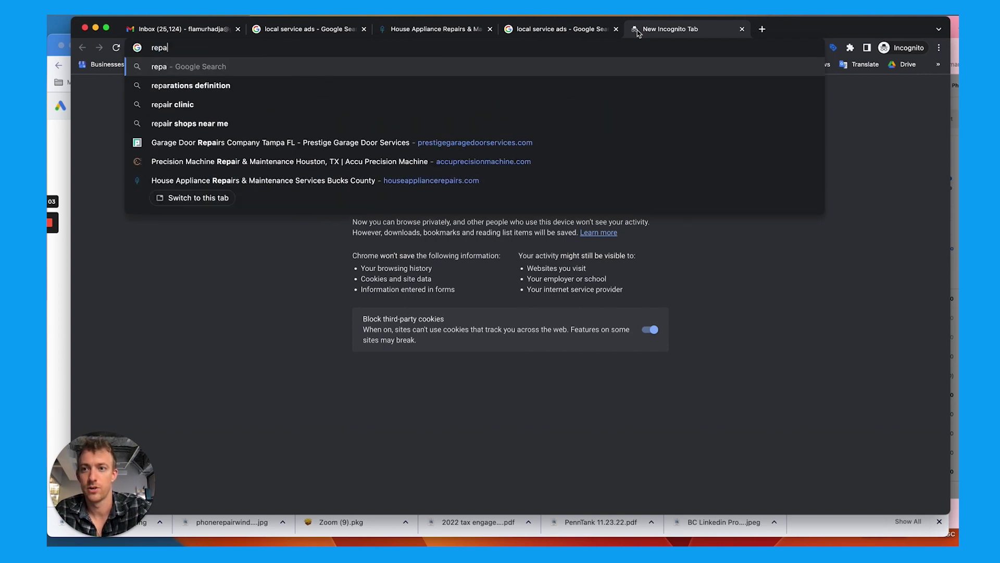
key("BackSpace")
key("BackSpace")
key("BackSpace")
key("BackSpace")
key("BackSpace")
type("hoem appl")
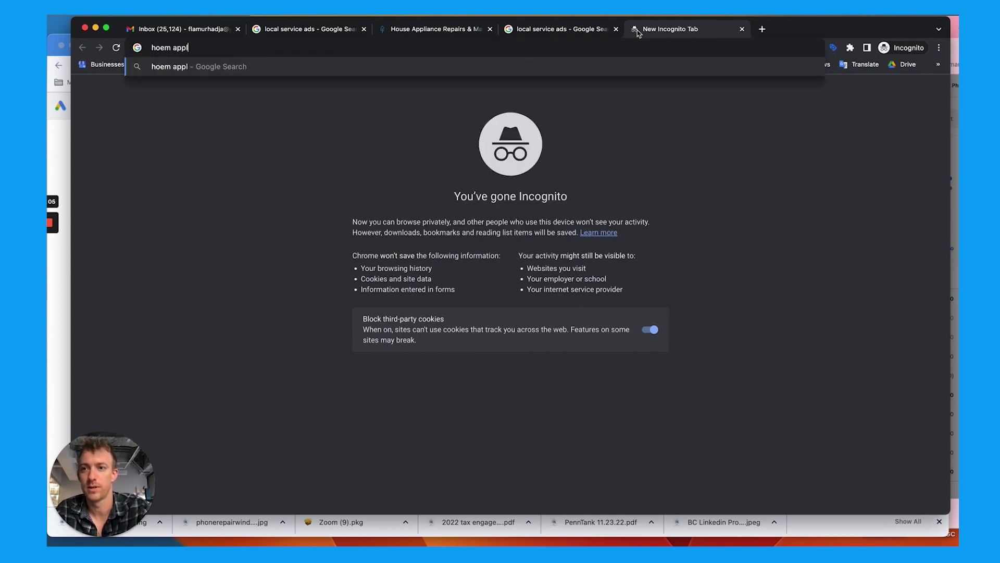
type("a")
key("BackSpace")
key("BackSpace")
key("BackSpace")
key("BackSpace")
type("me ")
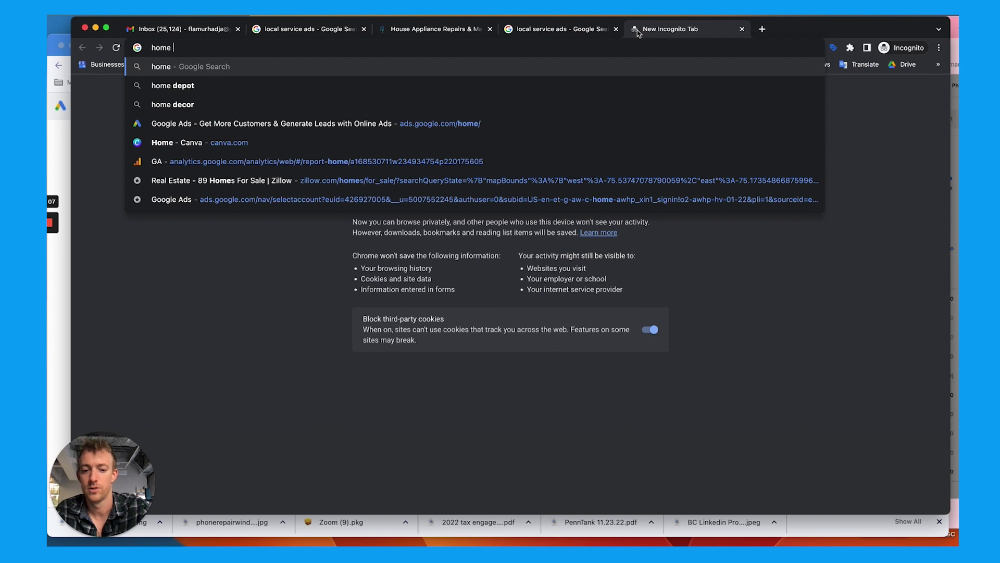
type("appliance repair")
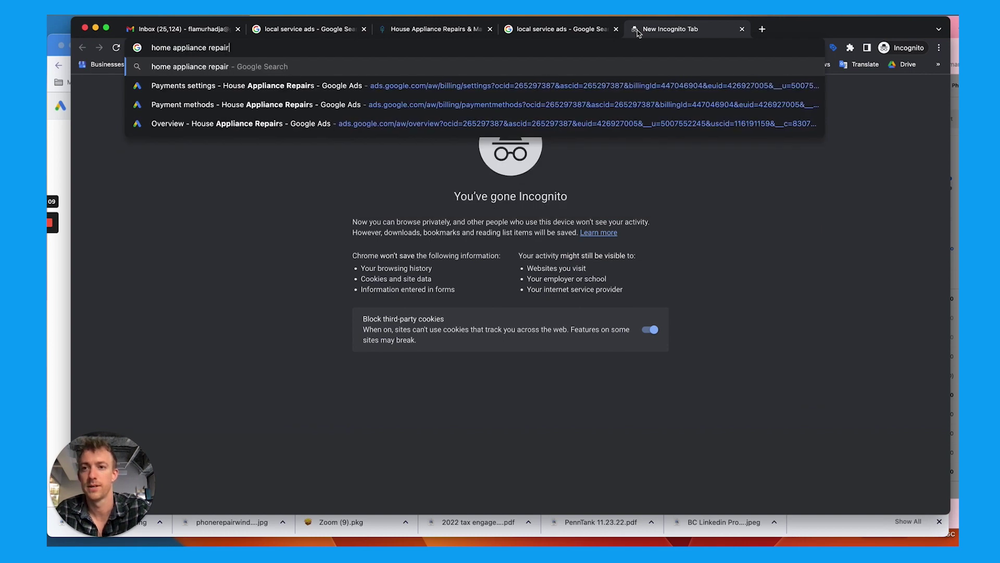
type(" philadelphia")
key("Return")
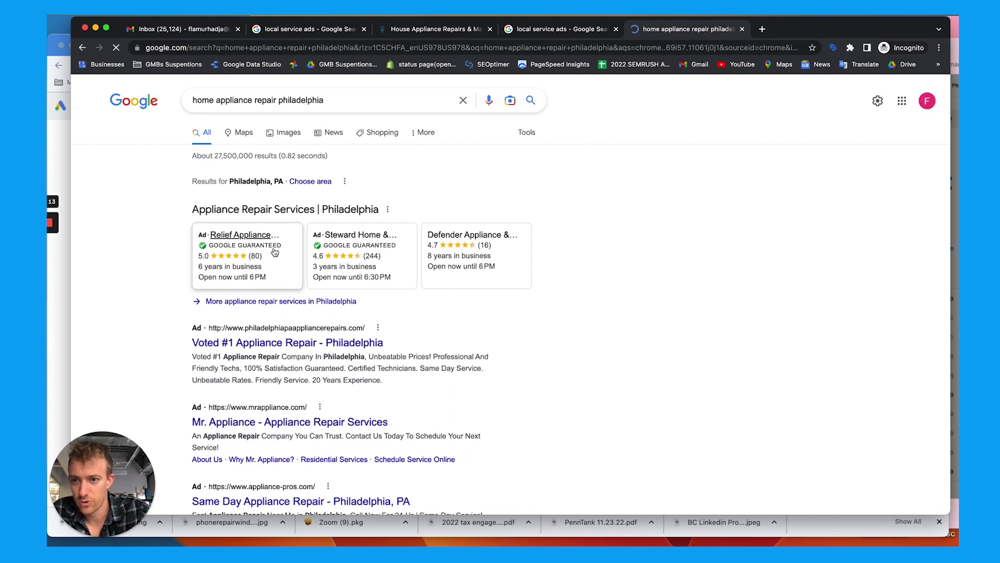
- Browse the results and return to the Google Guaranteed appliance repair ads at the top
mouse_move(252, 245)
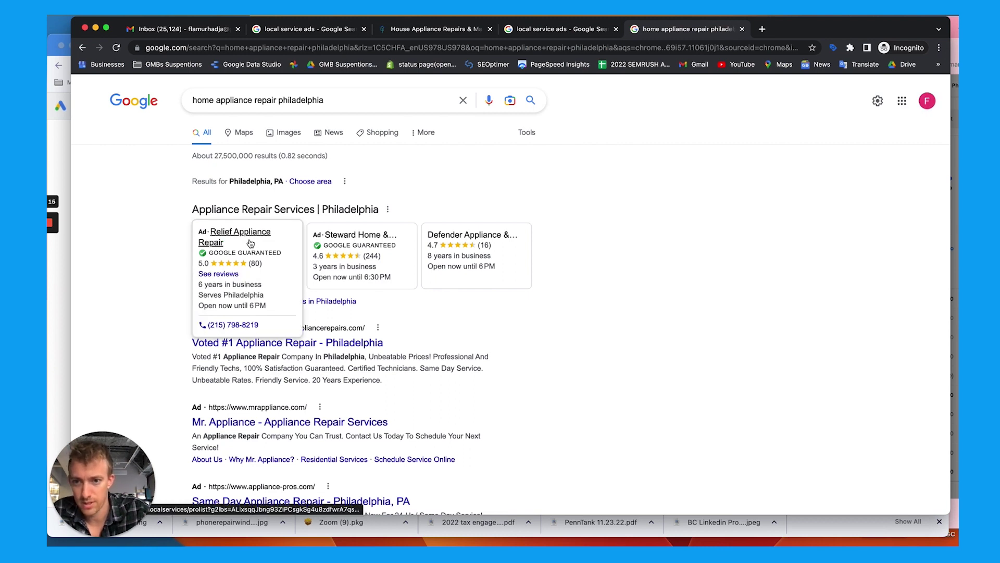
mouse_move(512, 260)
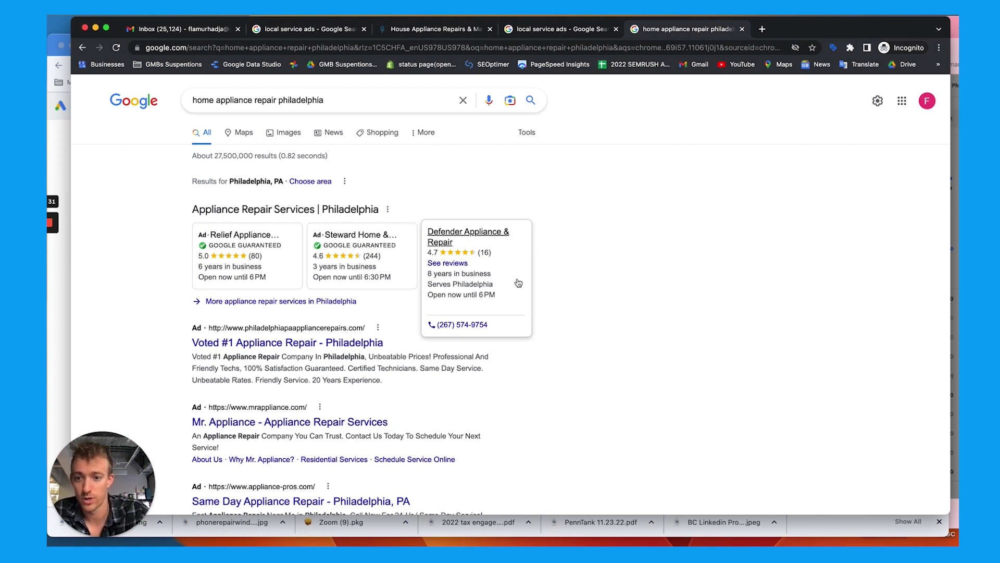
scroll(518, 282, "down", 4)
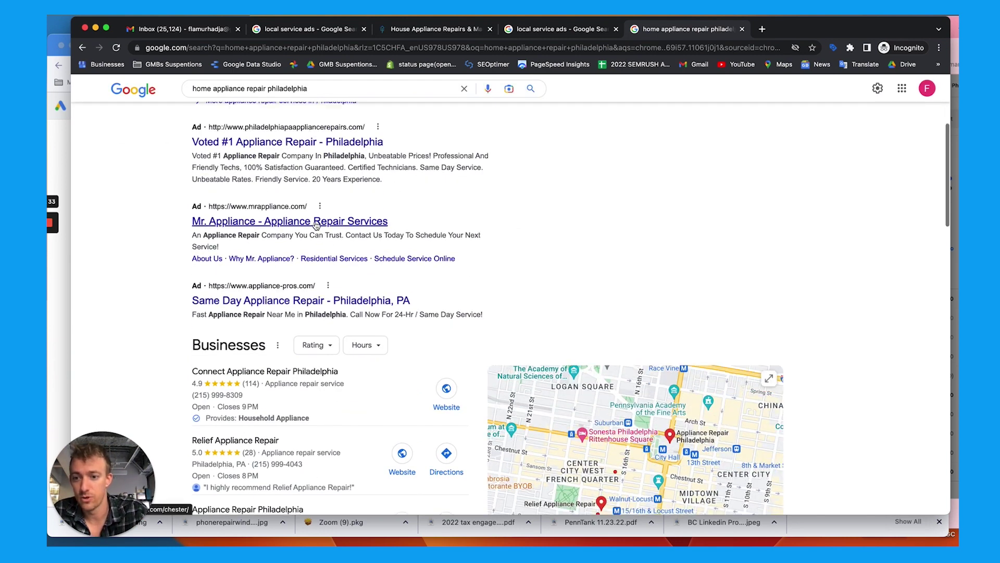
scroll(317, 225, "down", 4)
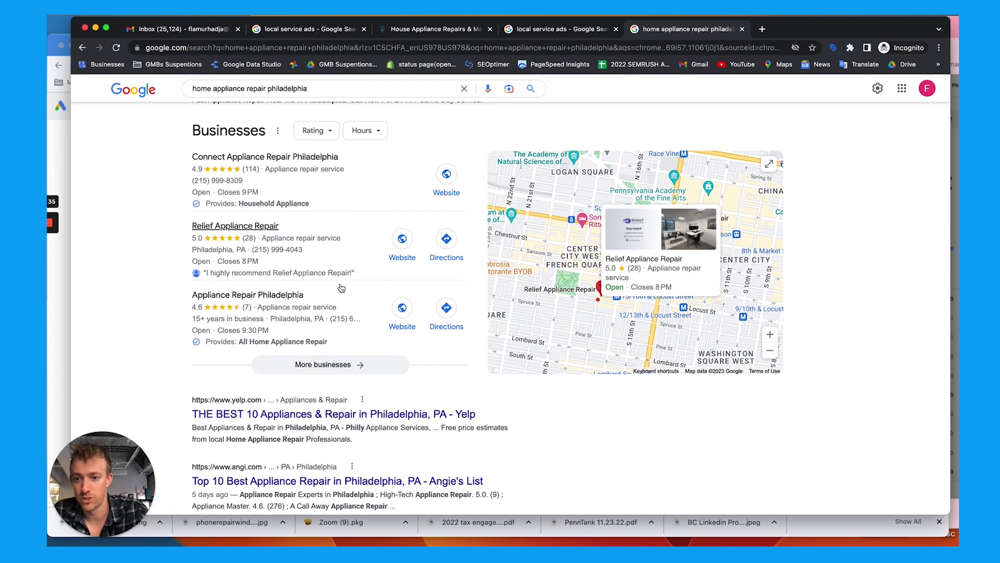
scroll(323, 266, "up", 10)
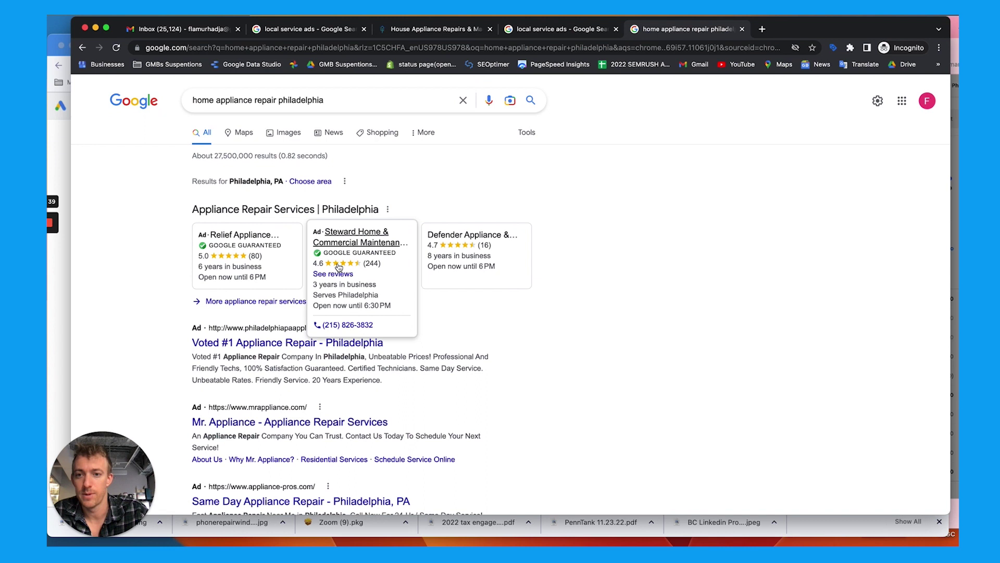
- Open the full list of Philadelphia appliance repair providers and skim it
left_click(328, 302)
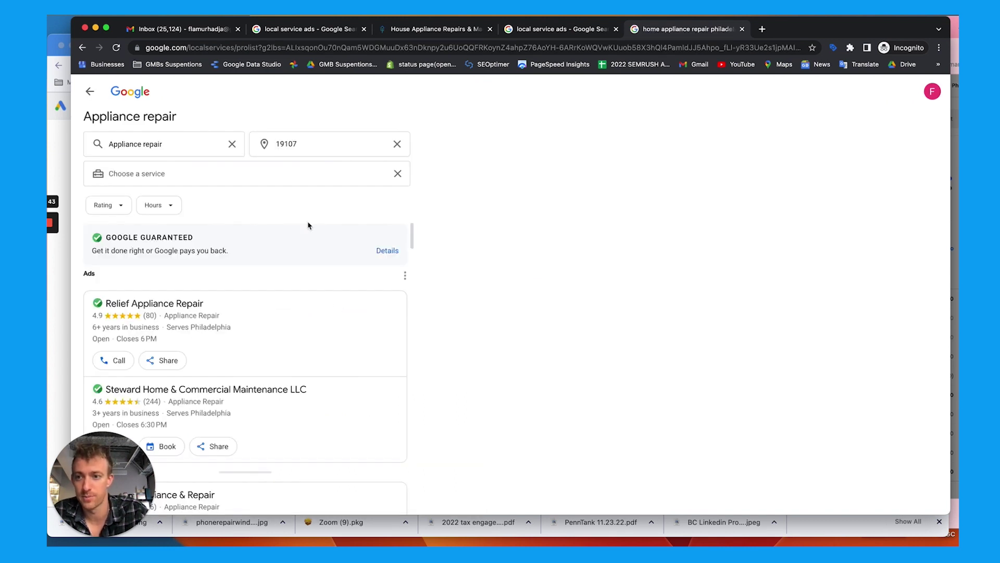
scroll(257, 216, "down", 1)
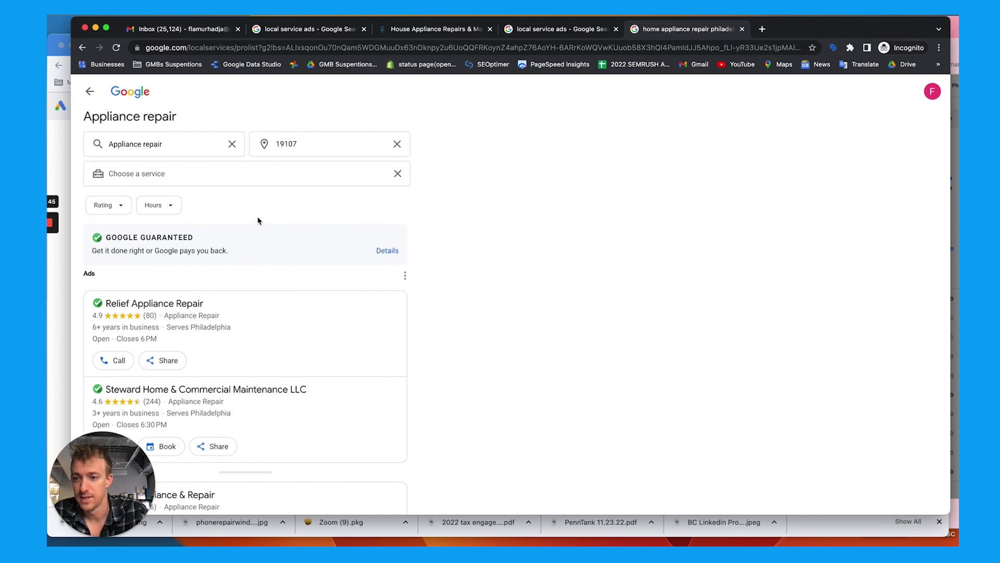
scroll(229, 294, "down", 5)
scroll(226, 290, "up", 5)
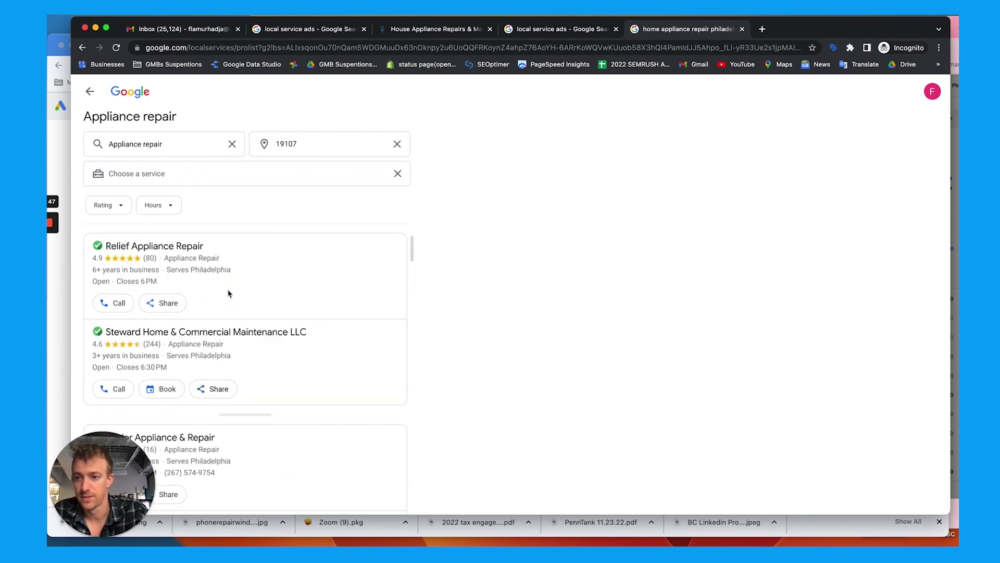
- View Relief Appliance Repair's details, including background check, insurance and services
left_click(275, 336)
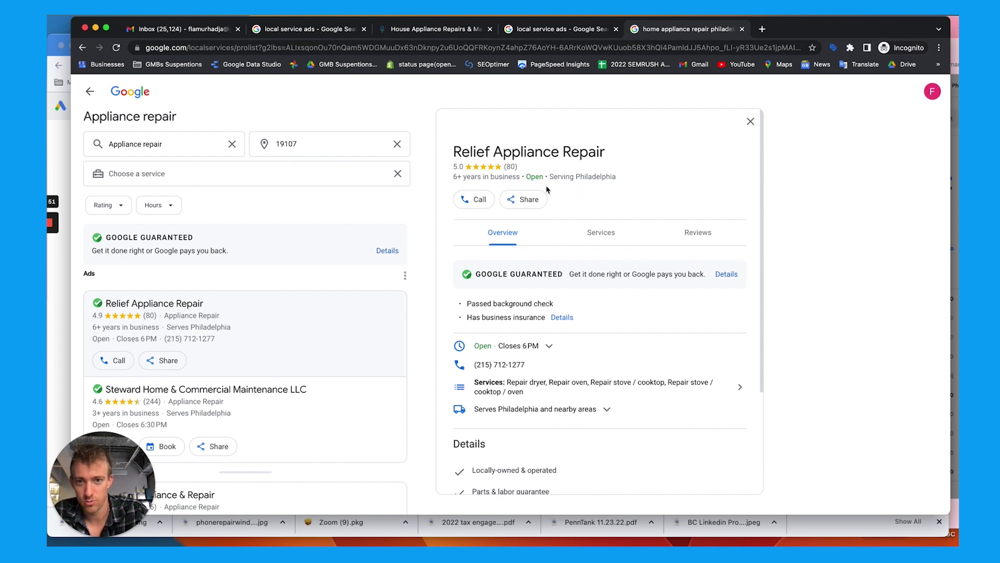
scroll(535, 253, "down", 2)
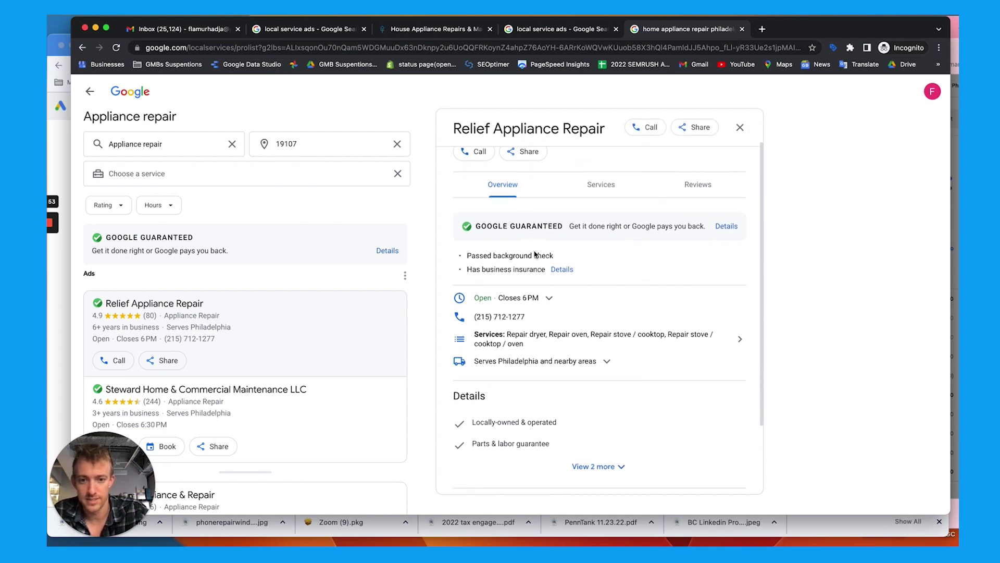
scroll(534, 324, "down", 1)
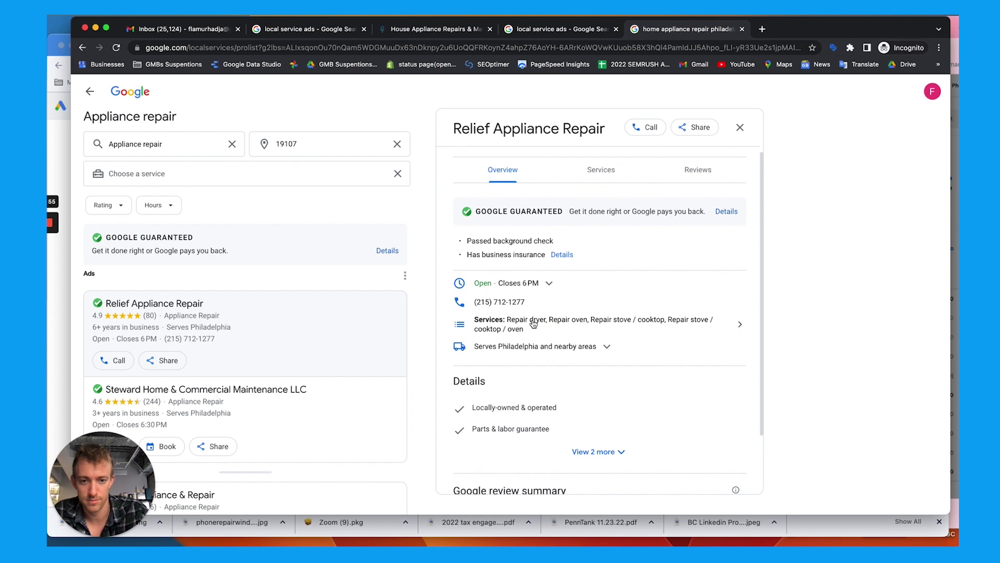
scroll(534, 323, "down", 5)
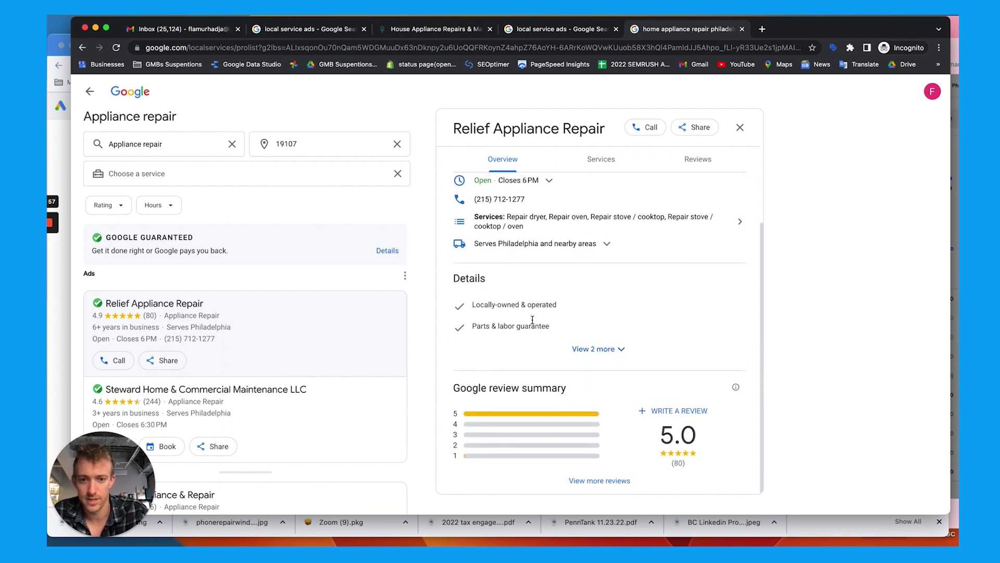
scroll(533, 322, "up", 8)
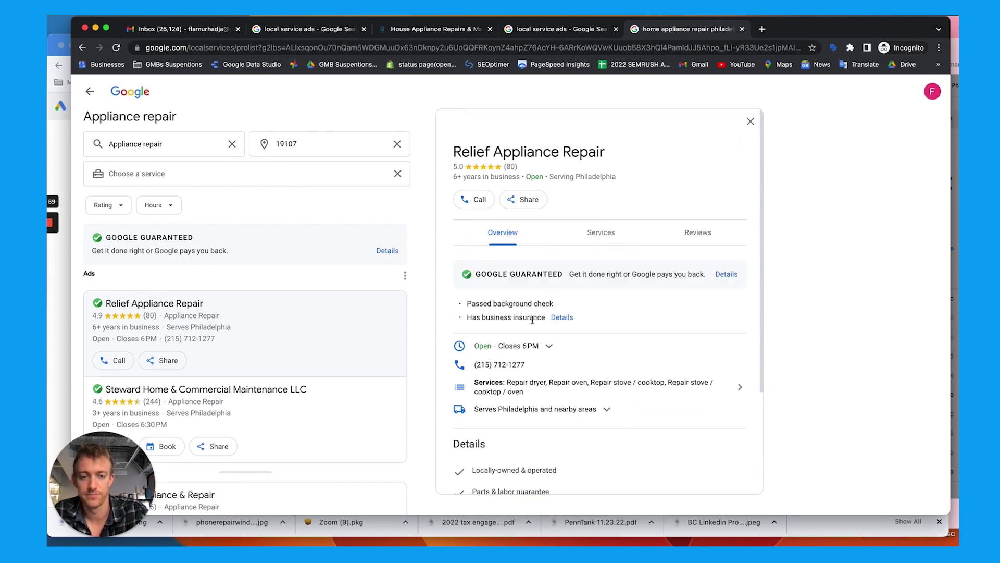
- Open Local Services Ads from the 'local service ads' results and start signing in
left_click(563, 32)
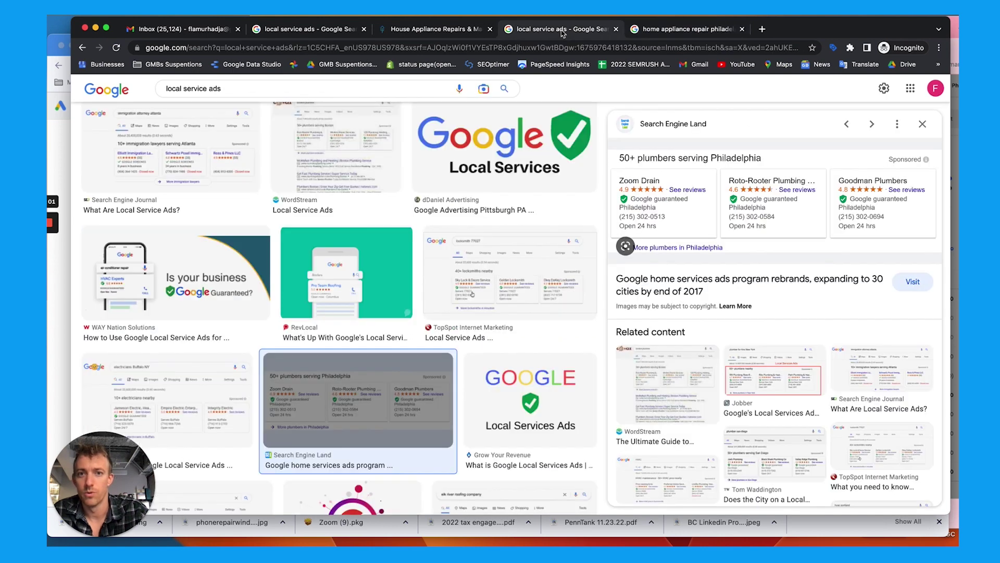
left_click(458, 32)
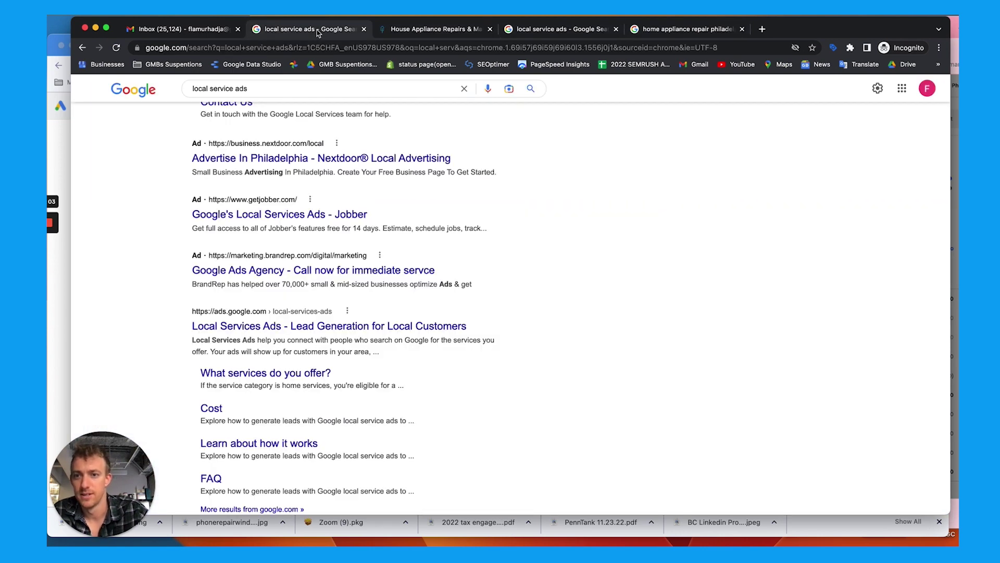
scroll(307, 182, "up", 4)
scroll(306, 192, "down", 2)
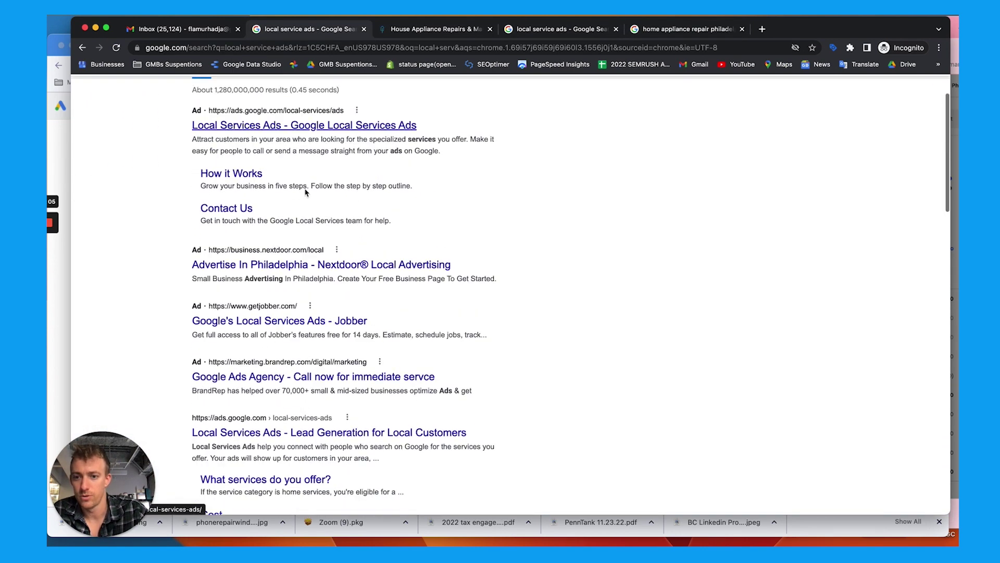
scroll(307, 192, "down", 5)
left_click(275, 249)
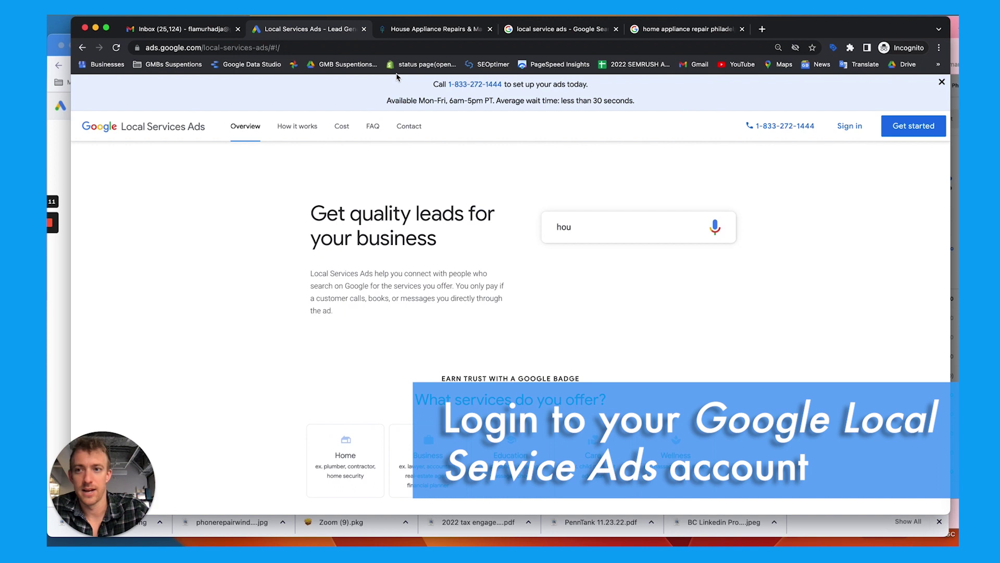
left_click(855, 132)
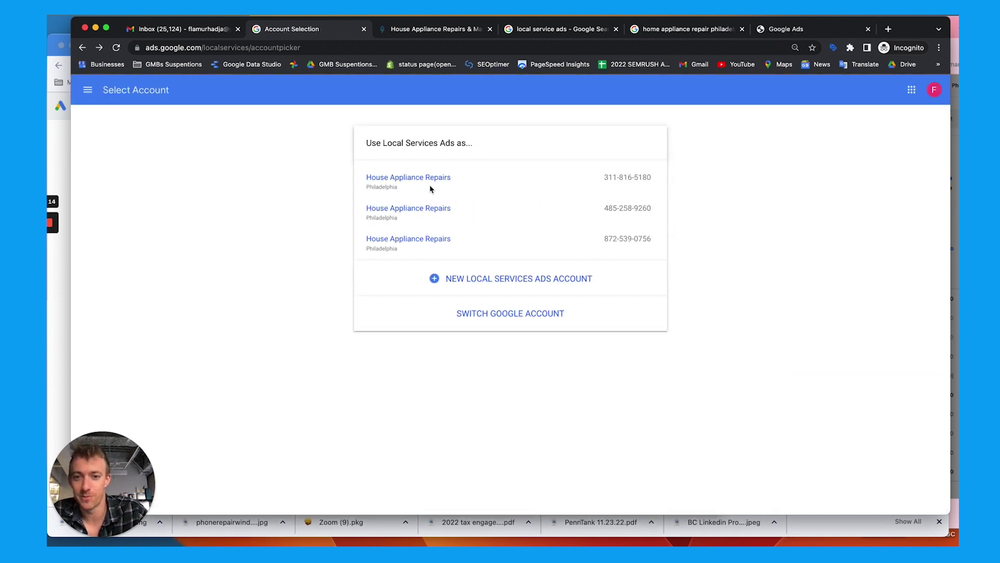
- Start a new Local Services Ads account and read the Welcome page's badge of trust benefits
left_click(474, 279)
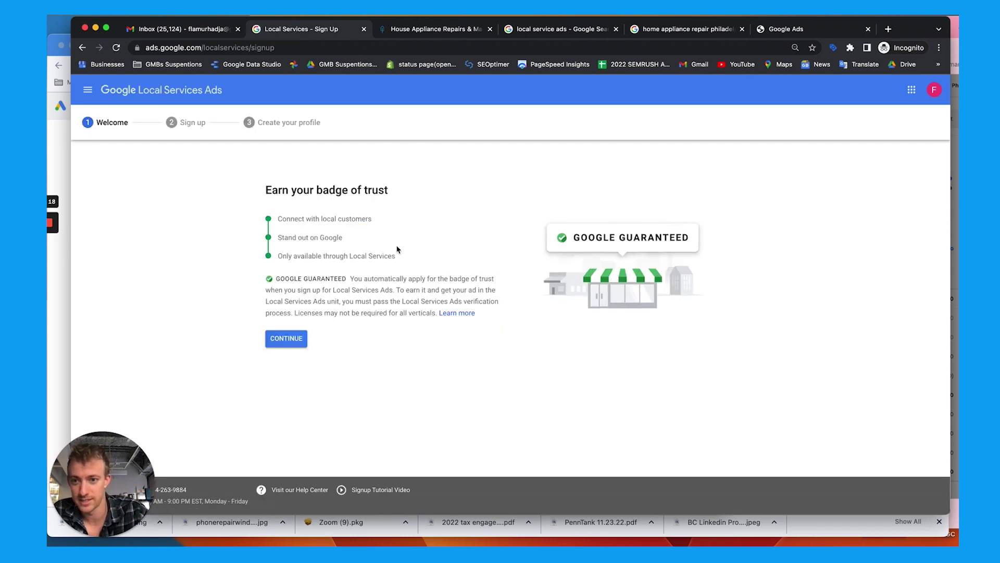
triple_click(327, 220)
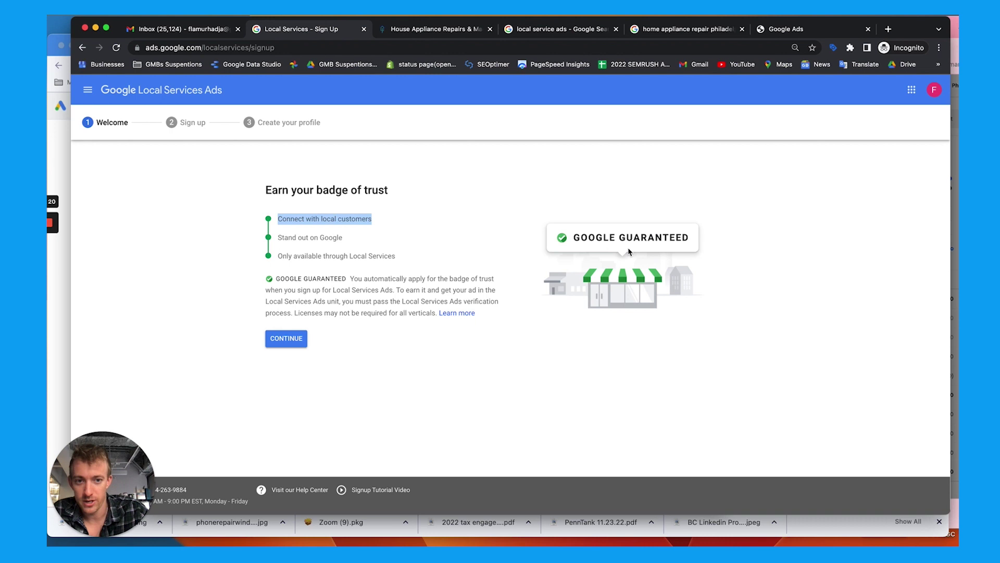
triple_click(303, 237)
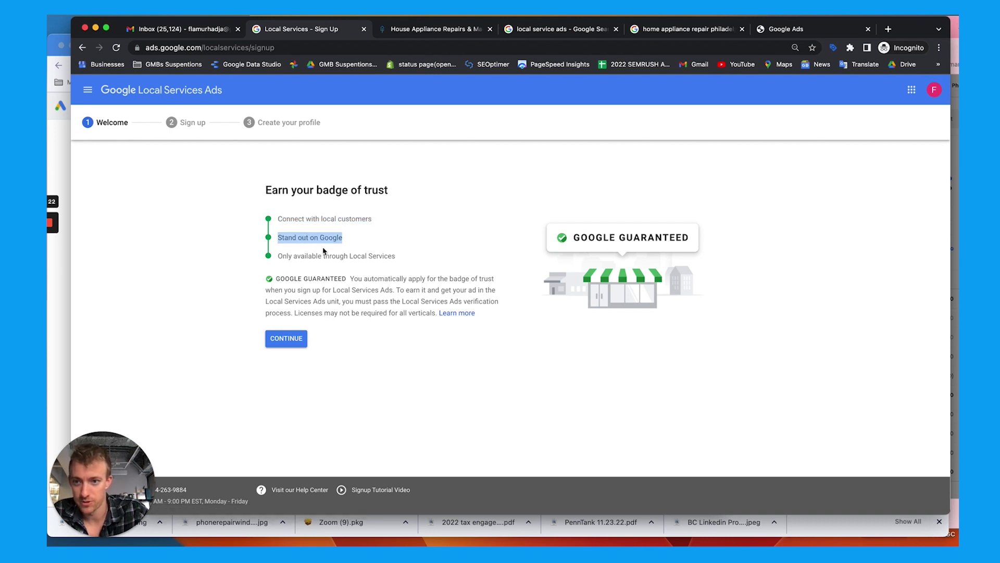
left_click(315, 257)
triple_click(315, 257)
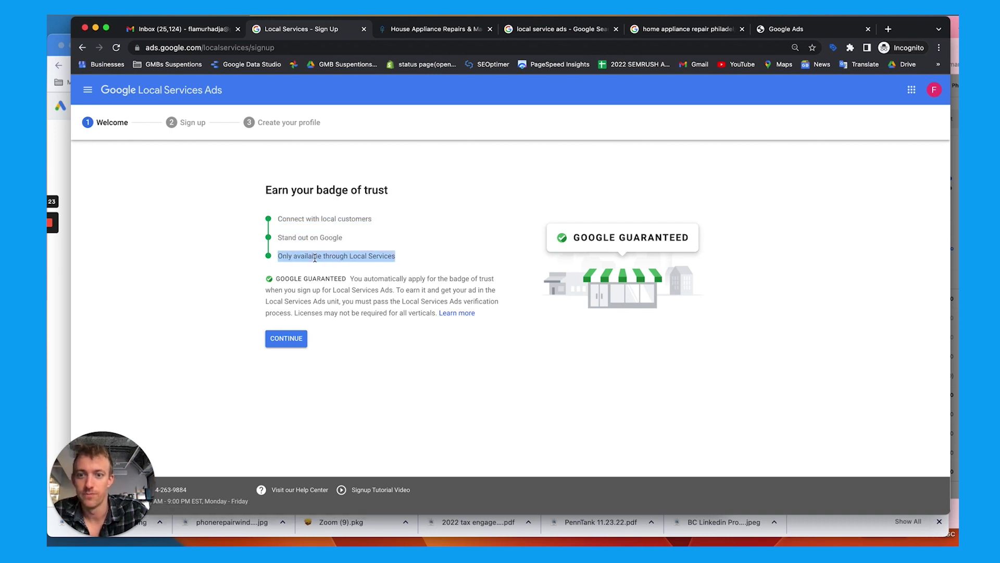
triple_click(324, 293)
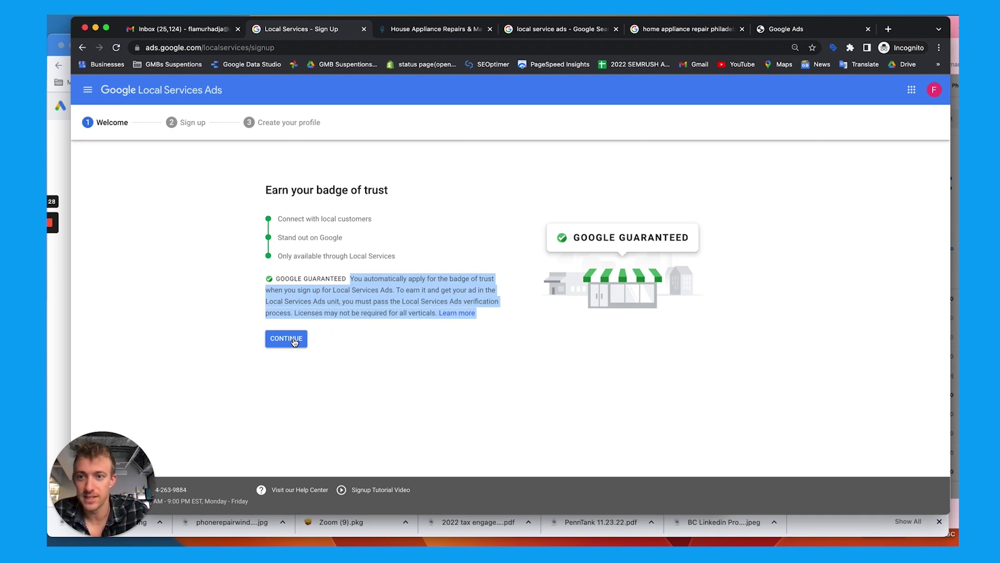
left_click_drag(101, 482, 393, 479)
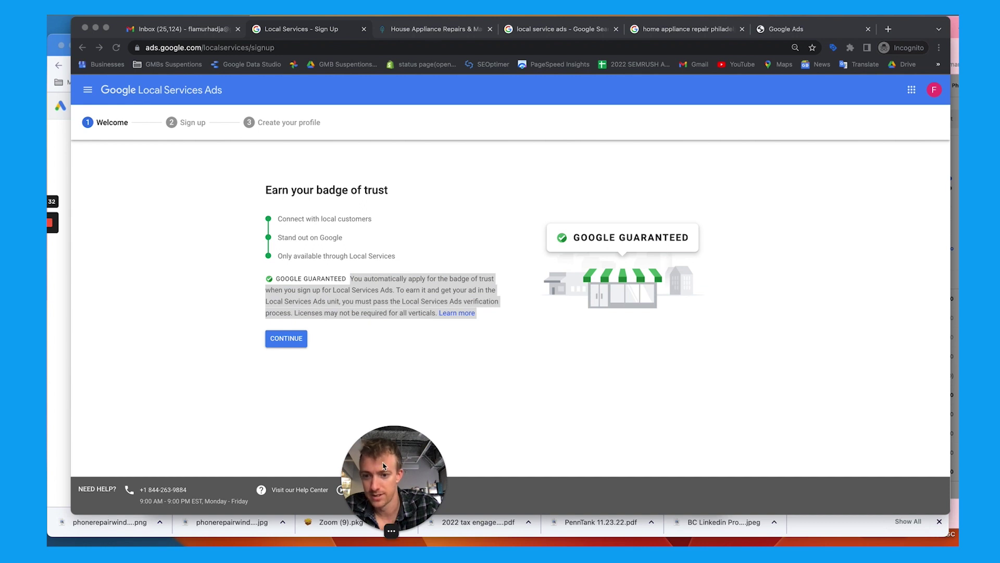
left_click_drag(384, 466, 90, 468)
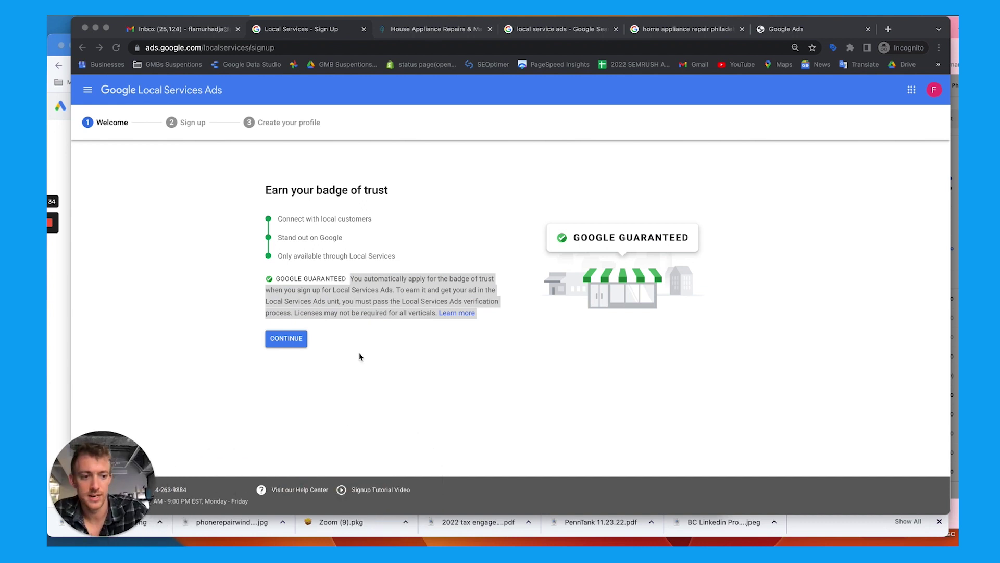
- Begin the eligibility check with Pennsylvania as state, checking the company website for ZIP 19129
left_click(287, 338)
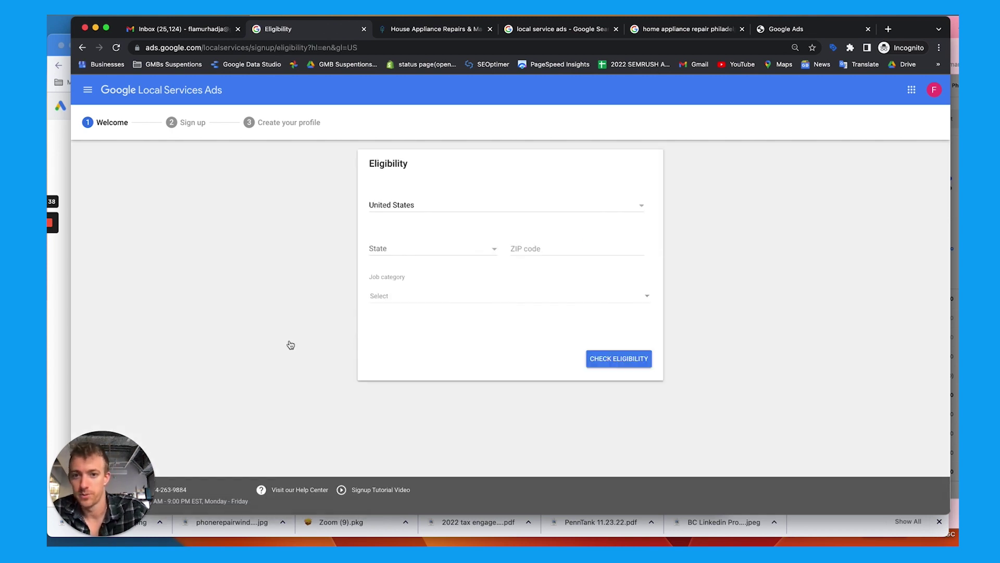
left_click(404, 250)
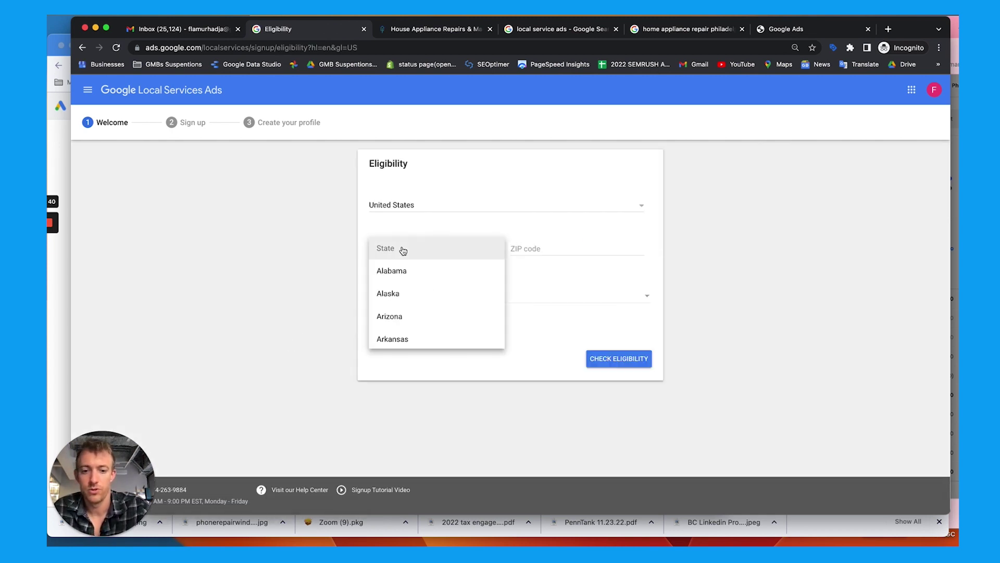
scroll(403, 270, "down", 10)
left_click(401, 290)
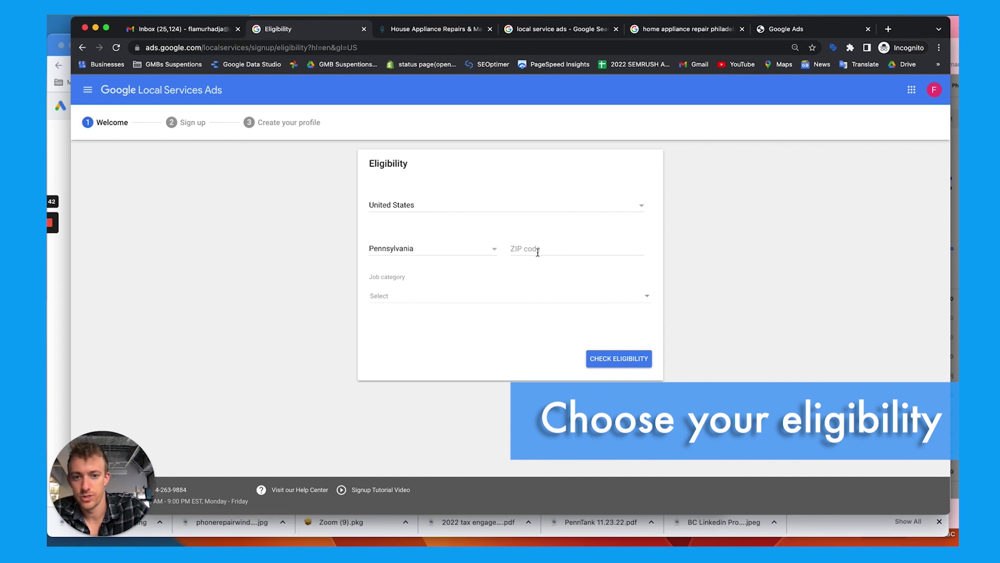
left_click(537, 252)
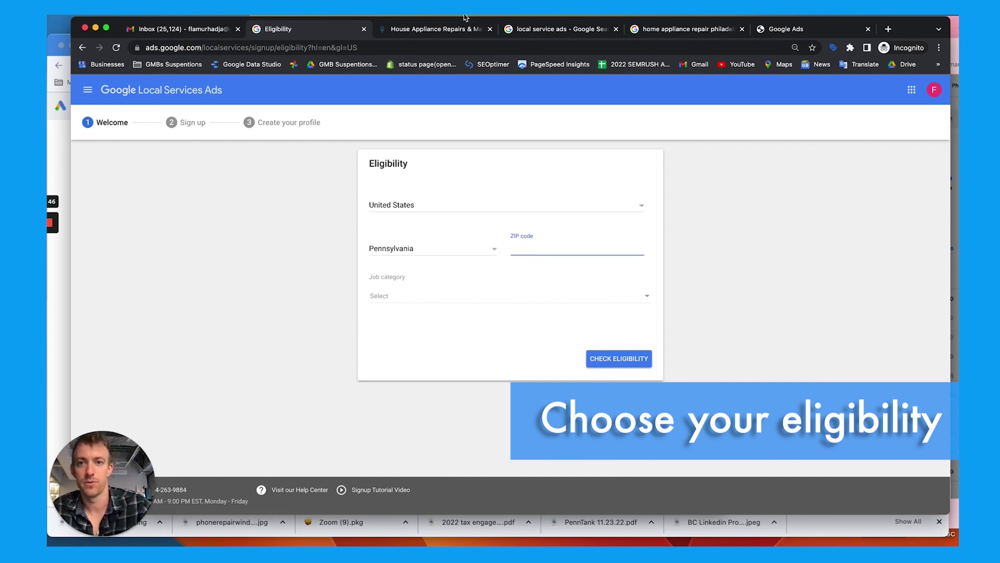
left_click(443, 29)
scroll(525, 262, "down", 15)
scroll(525, 262, "down", 10)
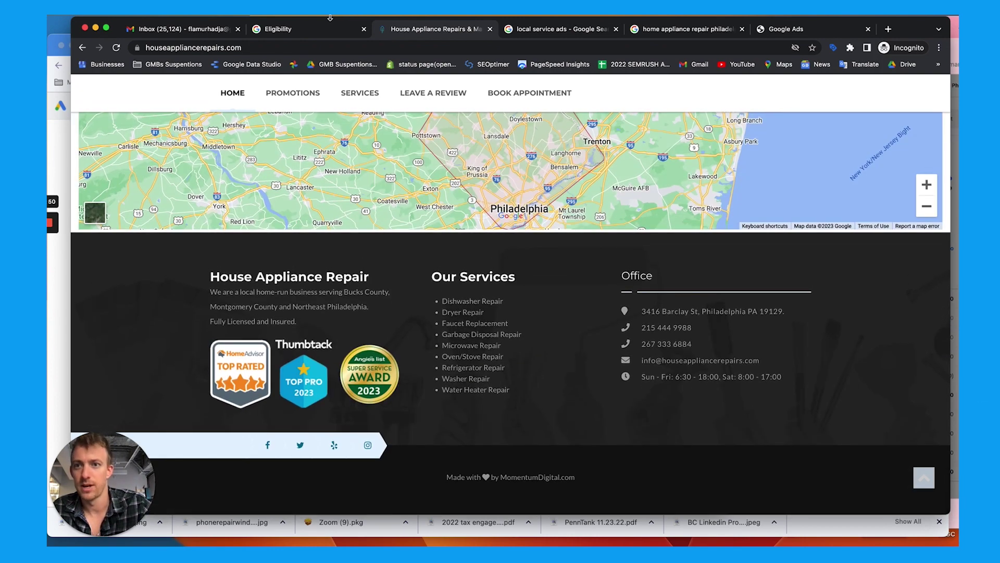
left_click(293, 29)
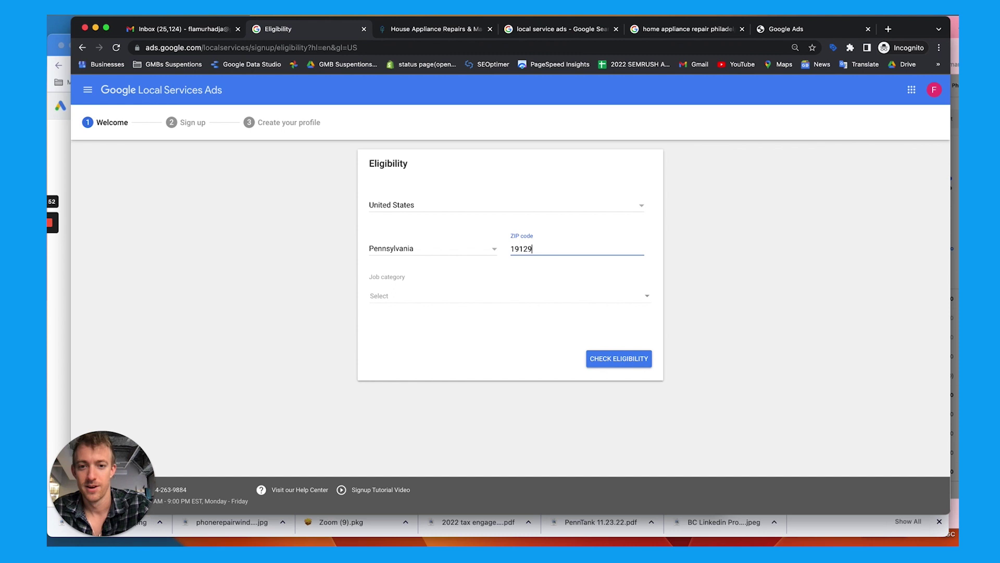
- Choose Appliance repair as the job category and submit the eligibility check
left_click(458, 295)
scroll(456, 327, "down", 3)
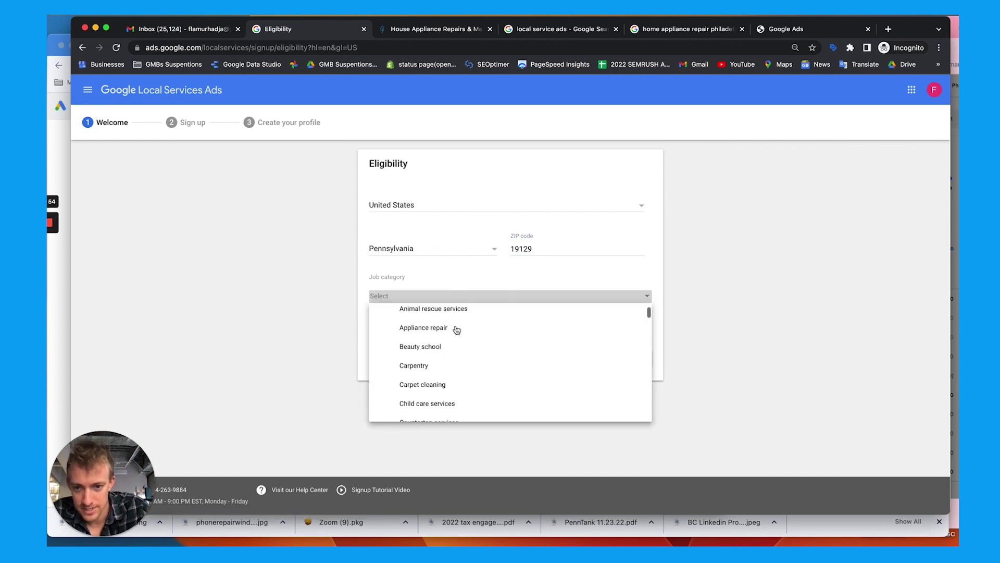
scroll(456, 330, "down", 1)
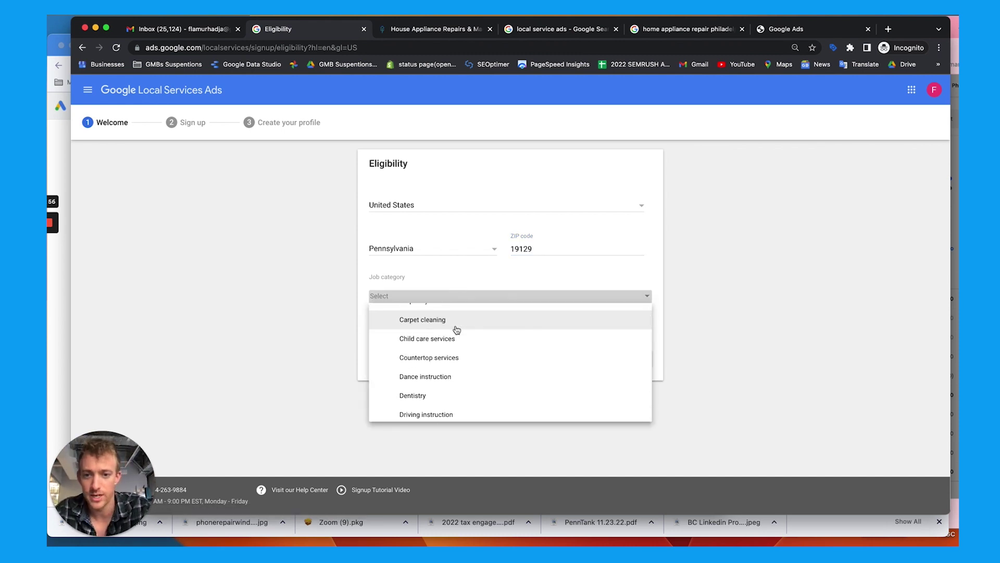
scroll(456, 330, "down", 4)
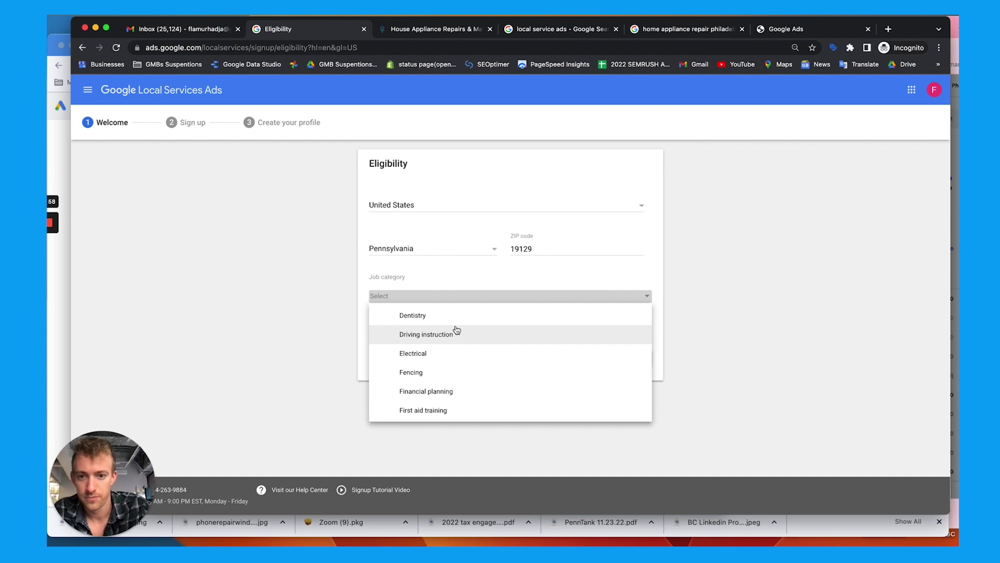
scroll(443, 341, "down", 8)
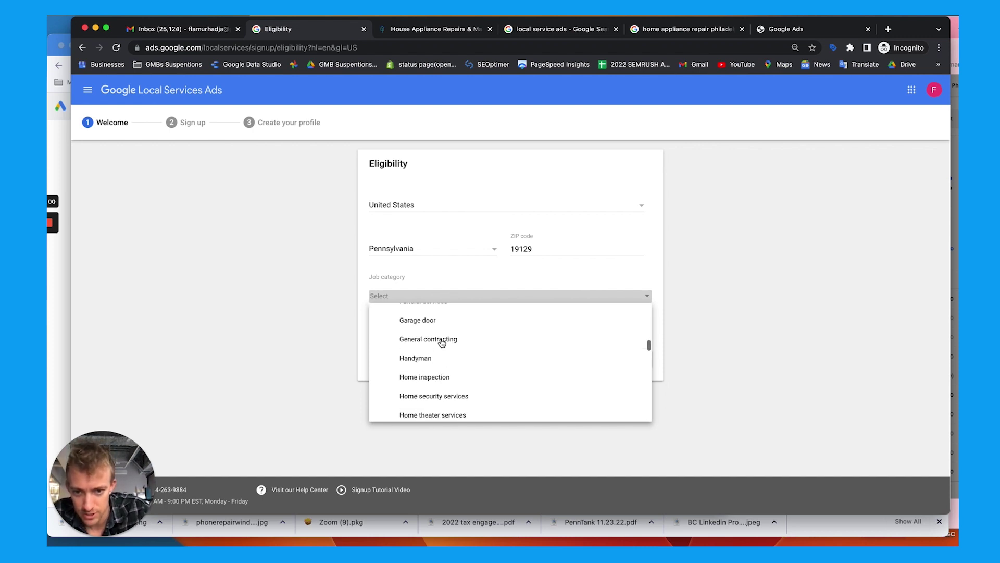
scroll(442, 342, "down", 5)
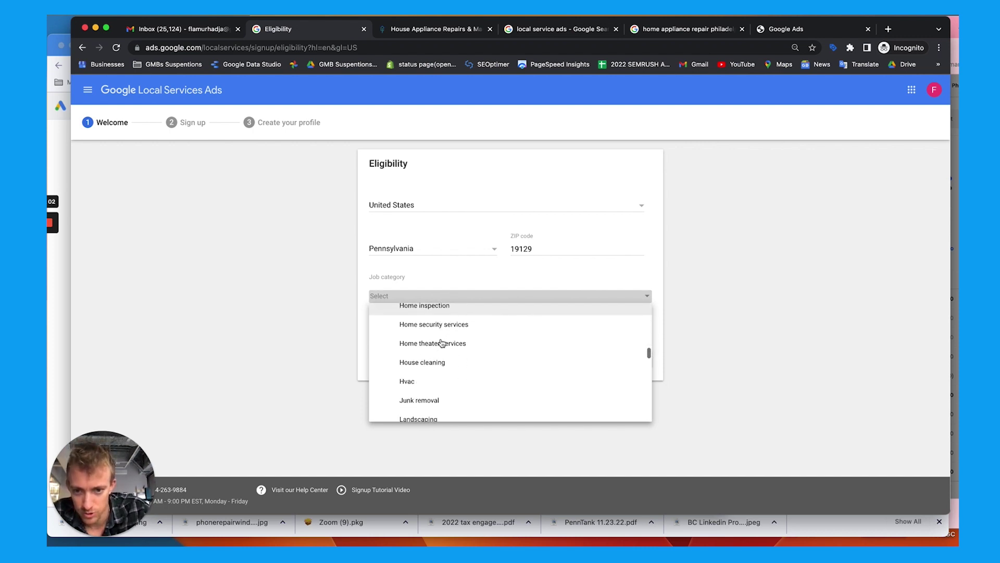
scroll(442, 342, "down", 7)
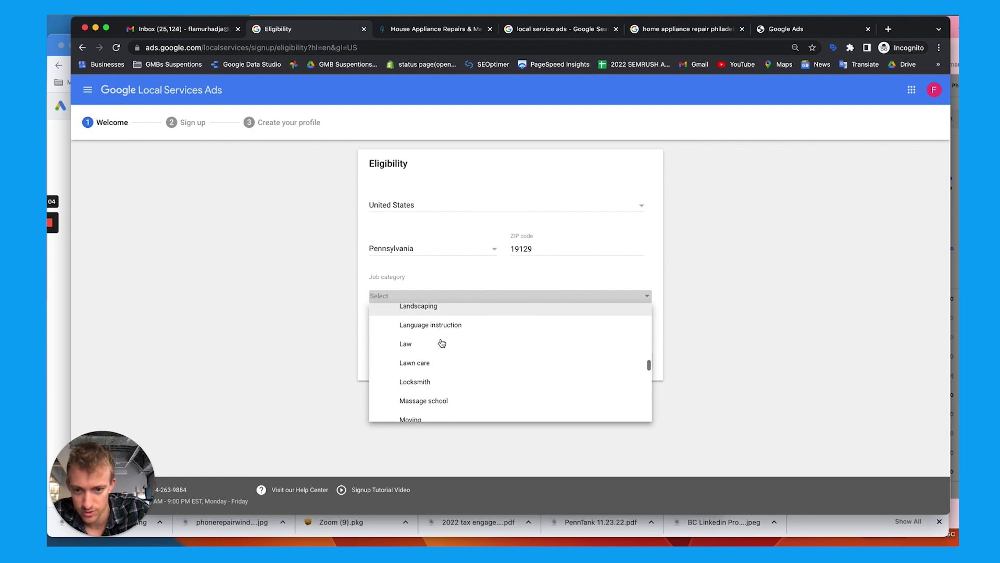
scroll(442, 343, "down", 8)
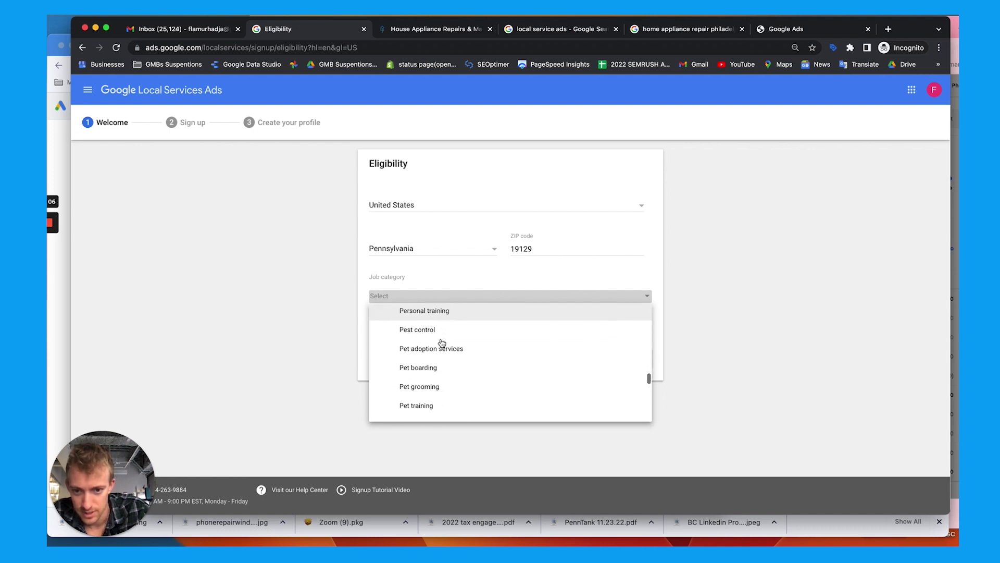
scroll(442, 343, "down", 6)
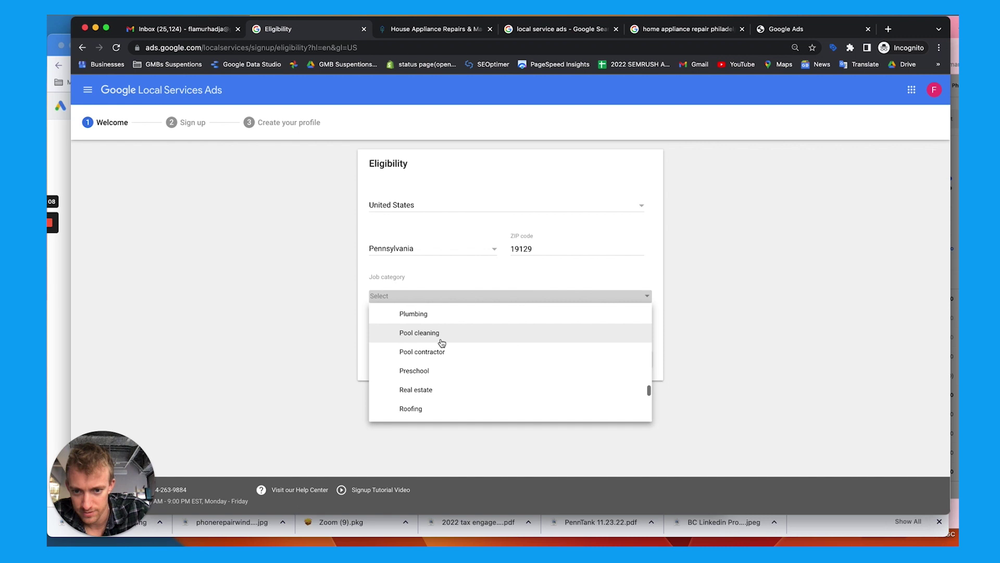
scroll(442, 343, "down", 2)
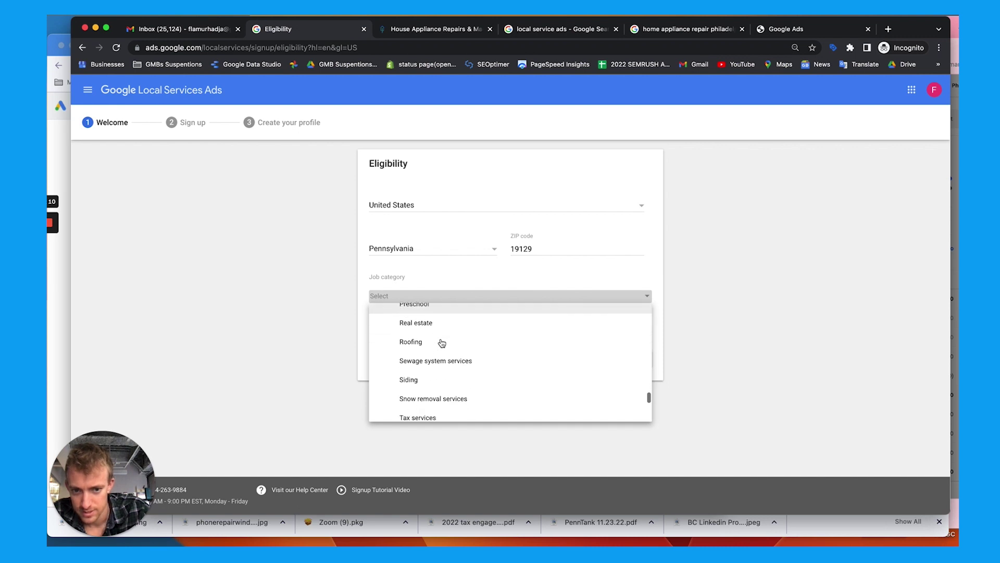
scroll(442, 343, "down", 8)
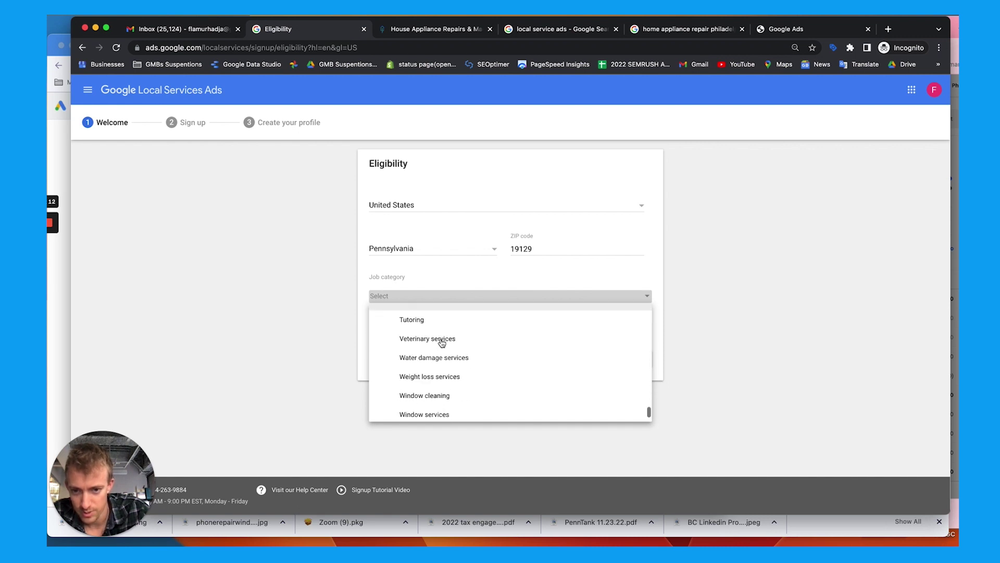
scroll(442, 343, "down", 2)
scroll(441, 343, "up", 20)
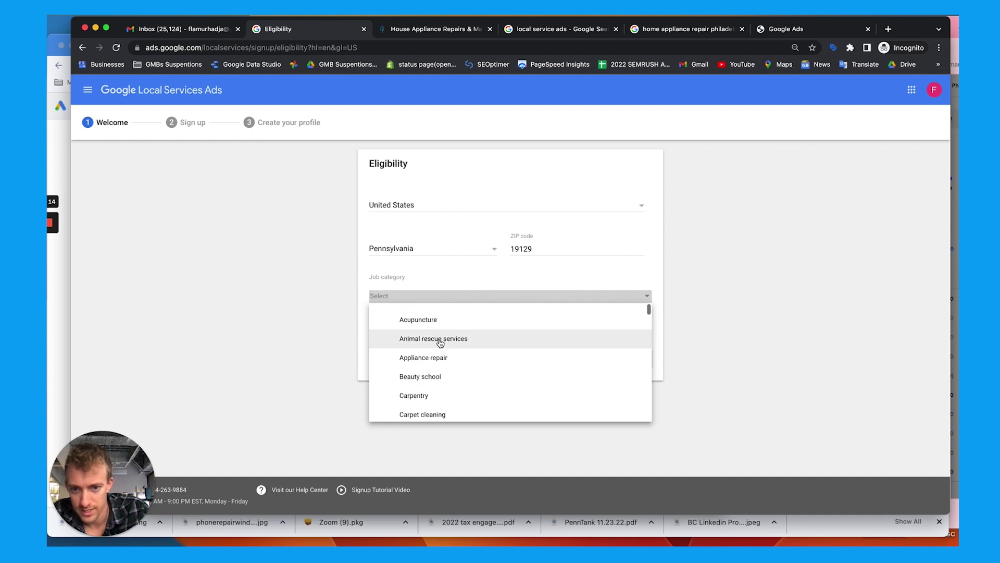
left_click(423, 357)
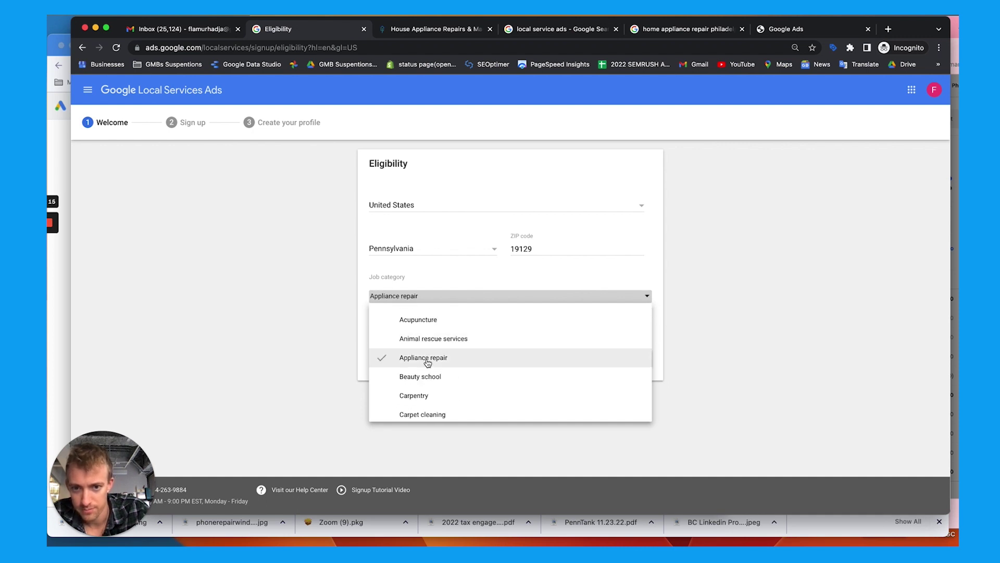
left_click(667, 267)
left_click(604, 359)
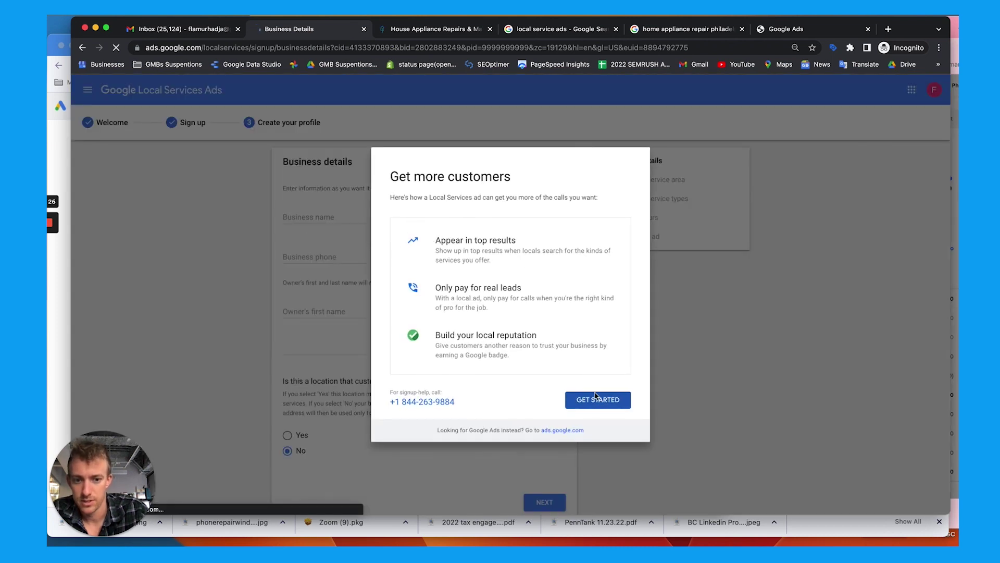
- Dismiss the Get more customers intro and enter House Appliance Repairs as the business name
left_click(597, 399)
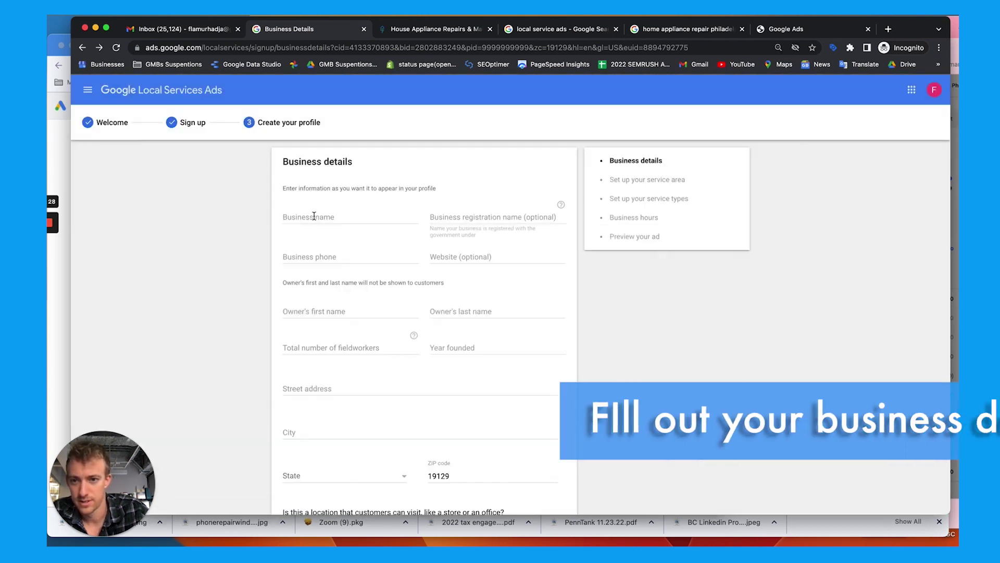
left_click(314, 216)
type("House Appliance Repairs")
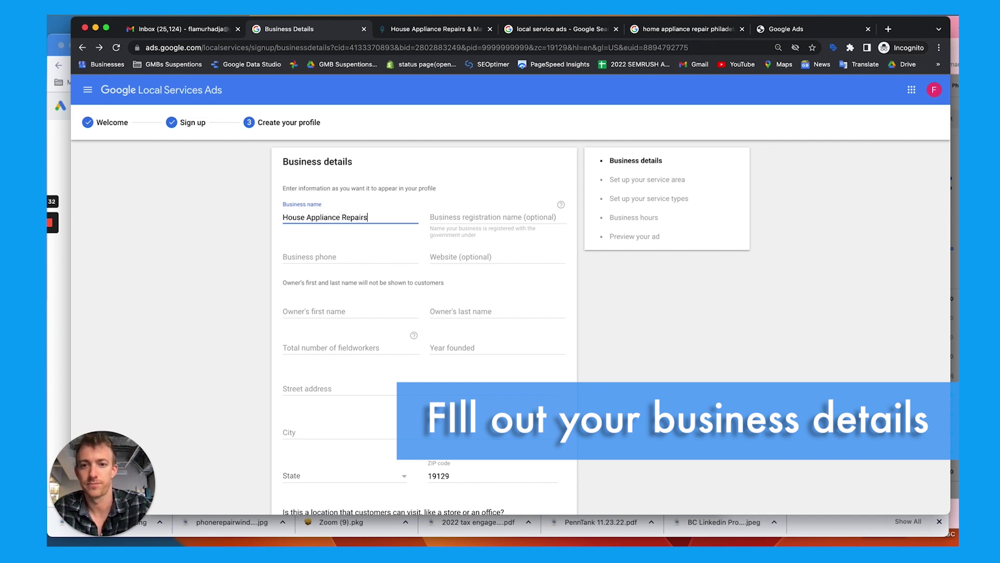
key("Tab")
key("Tab")
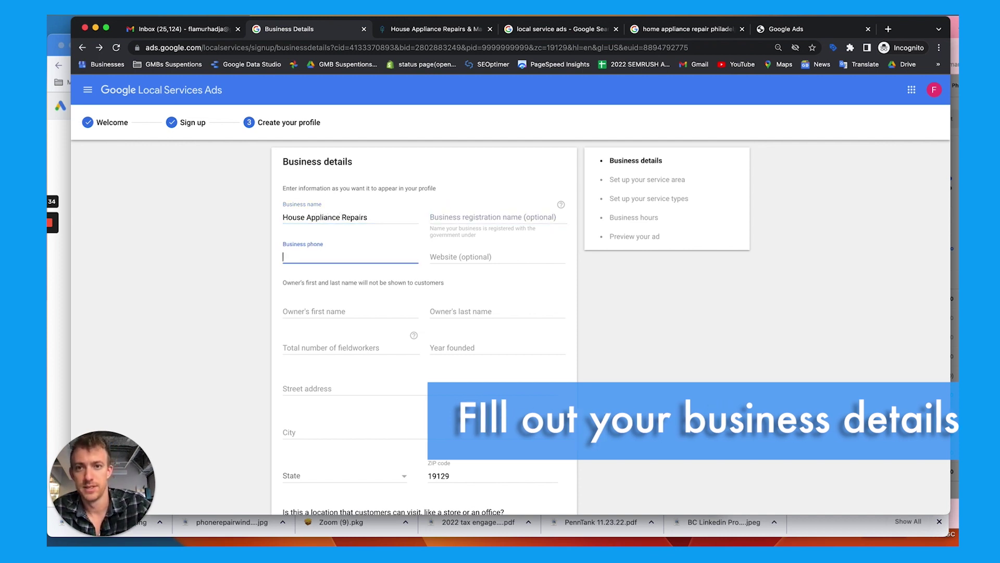
- Google 'house appliance repairs' and copy the business phone number from its profile panel
left_click(446, 30)
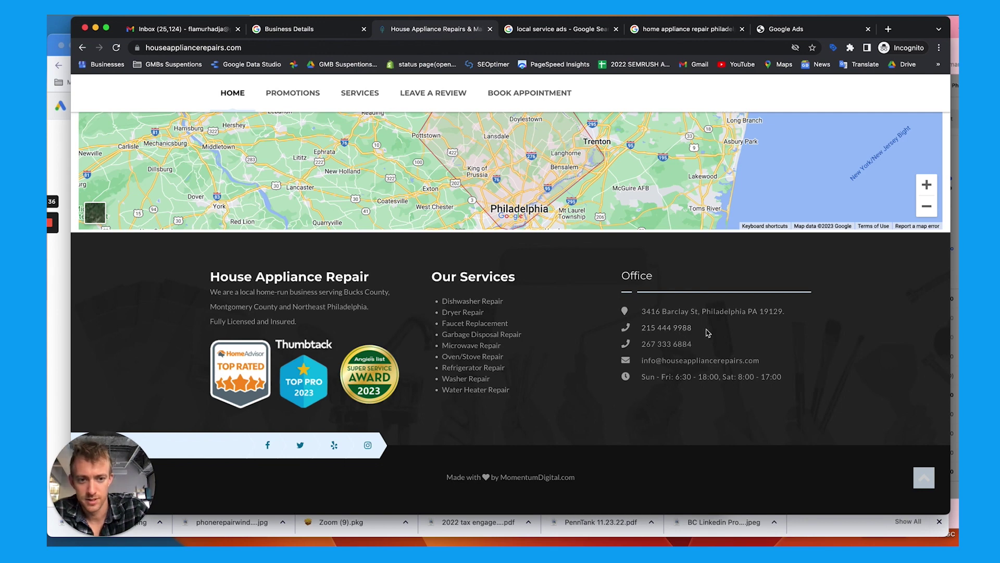
left_click(662, 31)
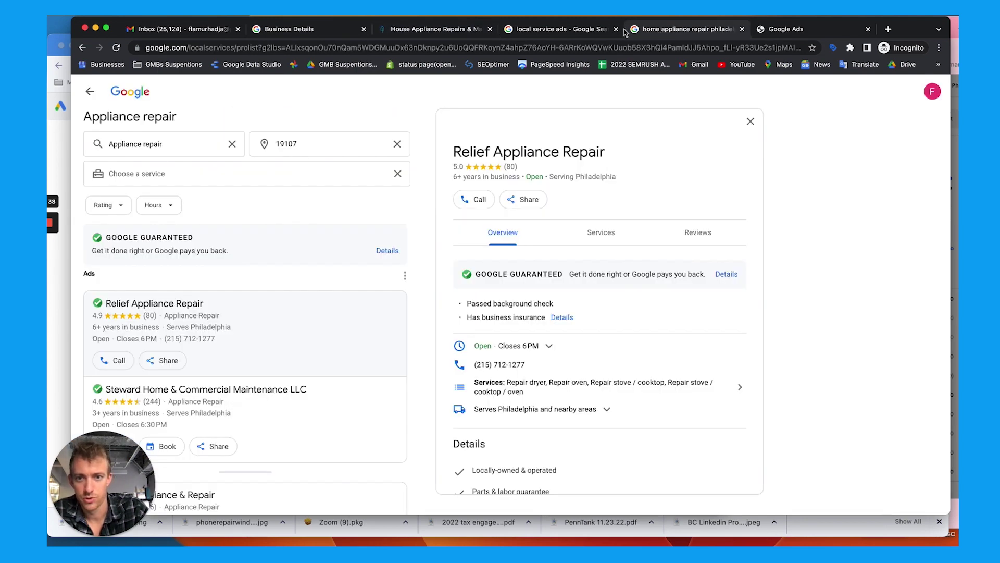
left_click(437, 47)
type("house app")
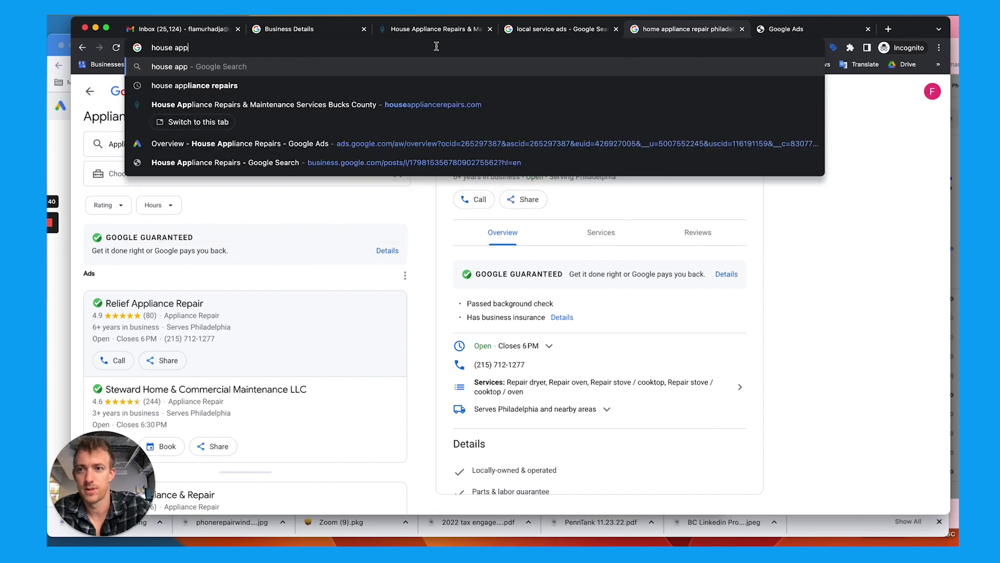
key("Down")
key("Return")
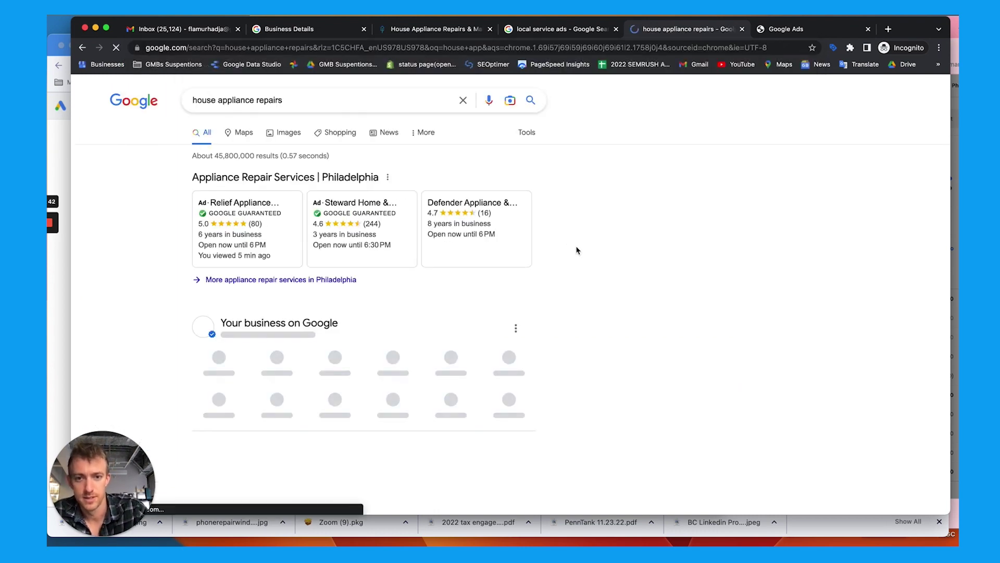
scroll(701, 349, "down", 1)
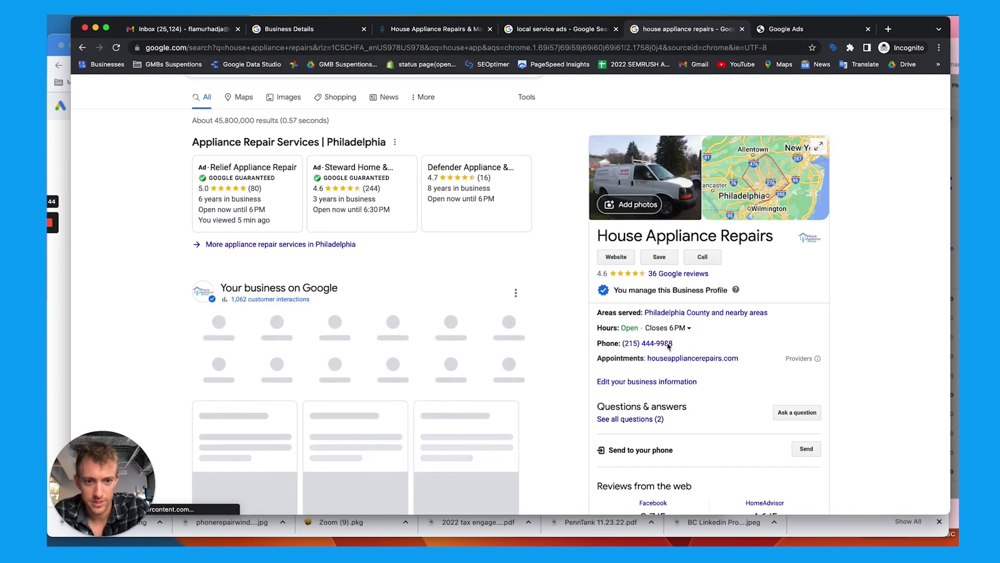
left_click_drag(674, 344, 624, 344)
key("super+c")
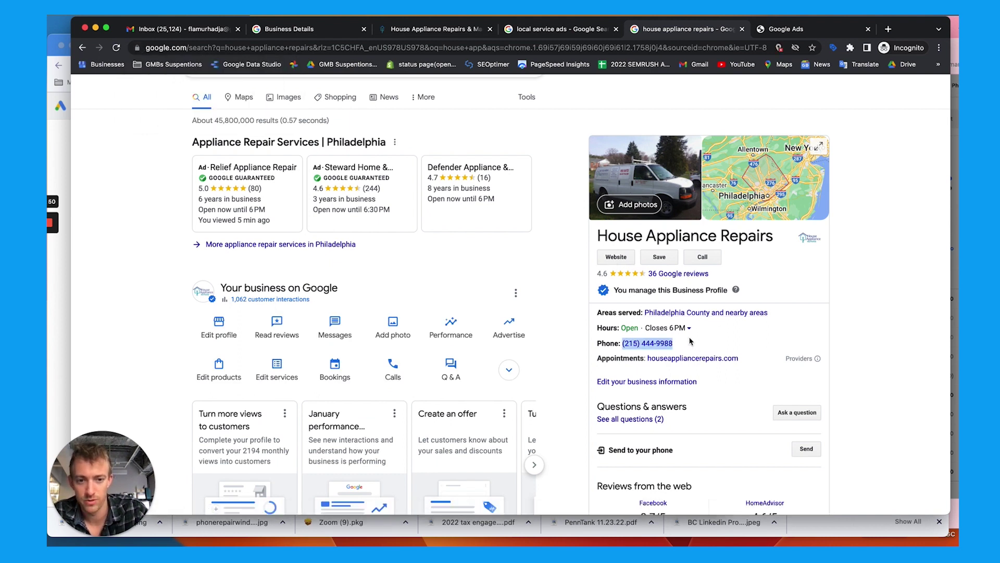
left_click(329, 30)
- Paste the business phone number and the company's web address into the form
key("super+v")
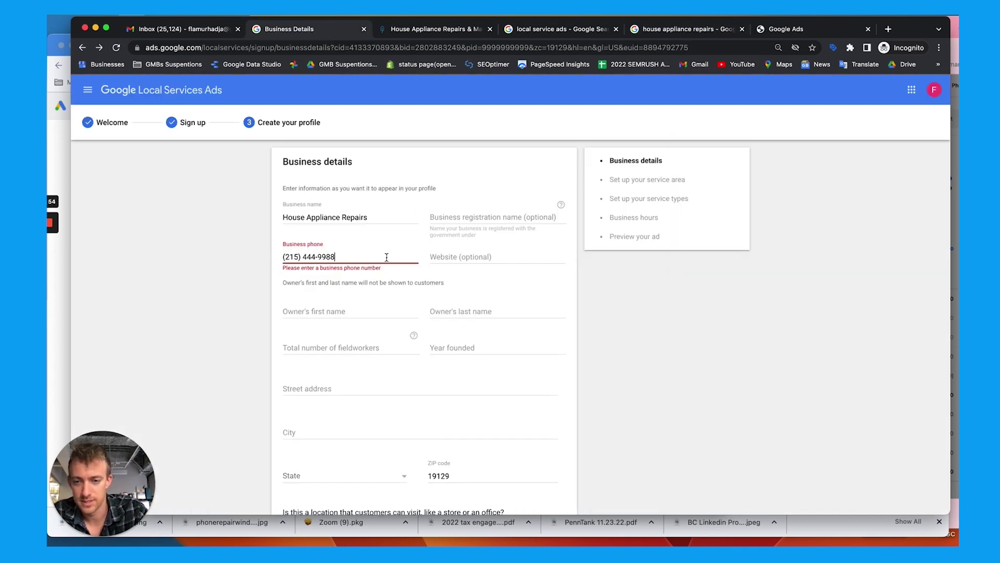
left_click(454, 257)
left_click(456, 32)
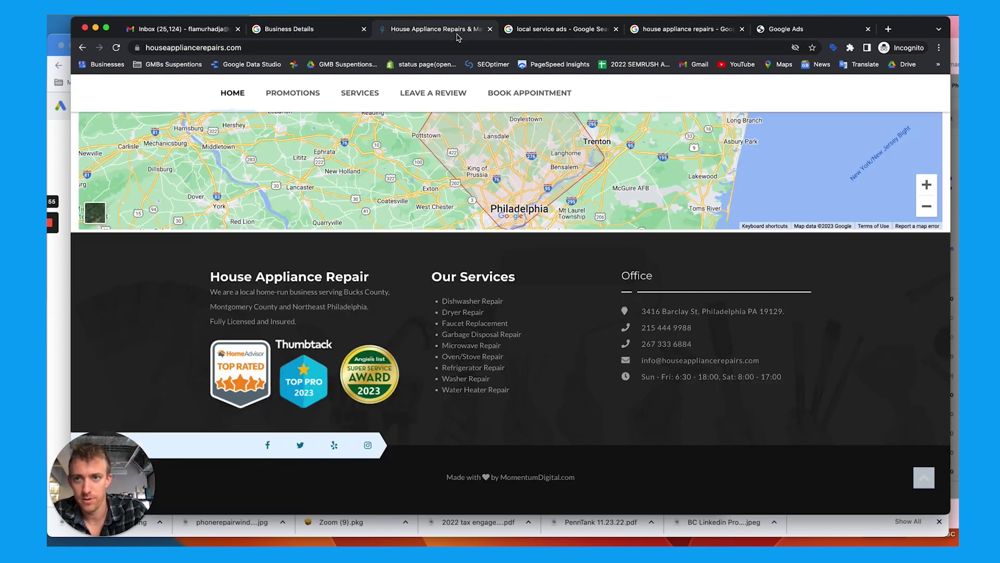
left_click(344, 47)
key("super+c")
left_click(305, 31)
key("super+v")
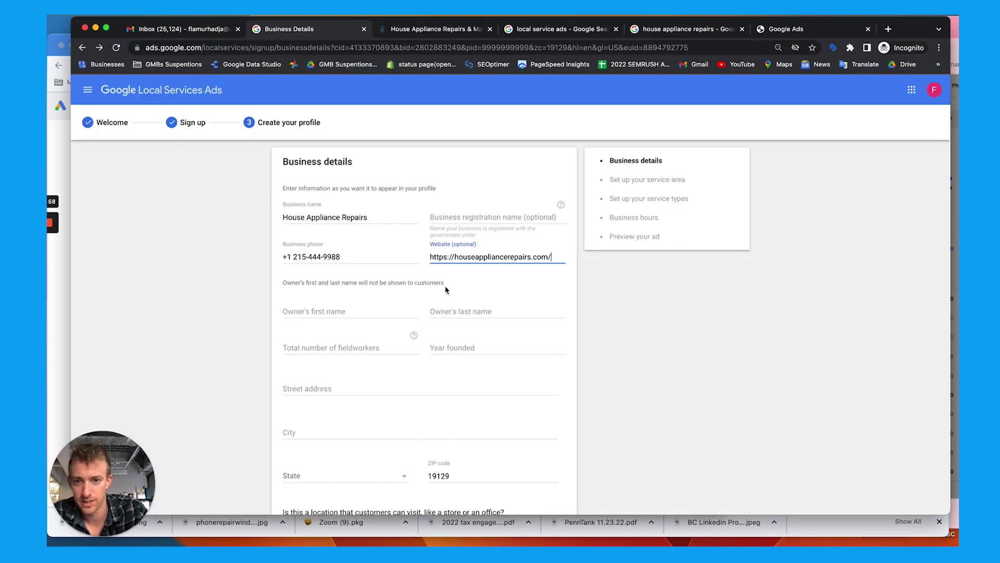
- Move through the owner and fieldworker fields and enter 2018 as year founded
left_click(343, 315)
left_click(324, 346)
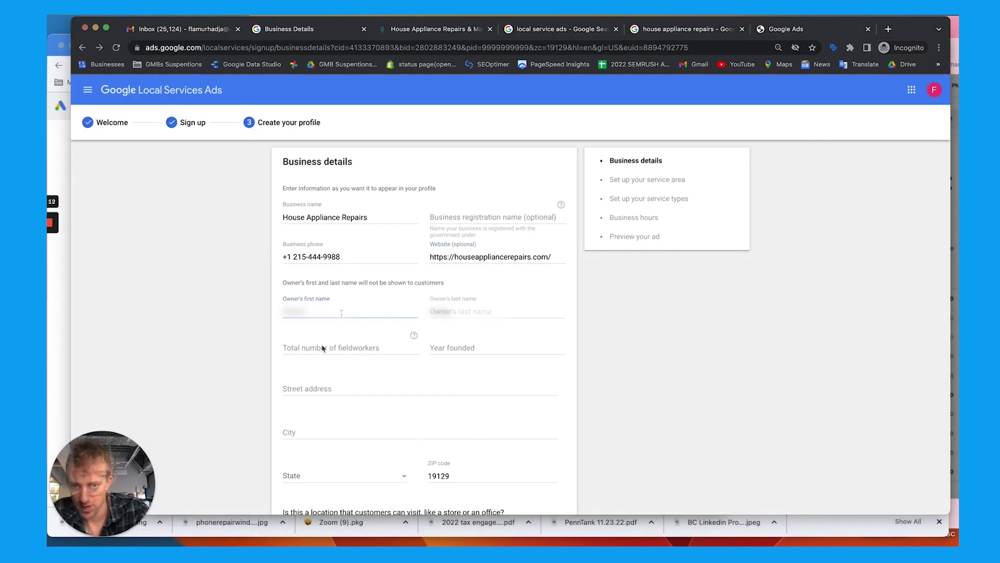
left_click(290, 352)
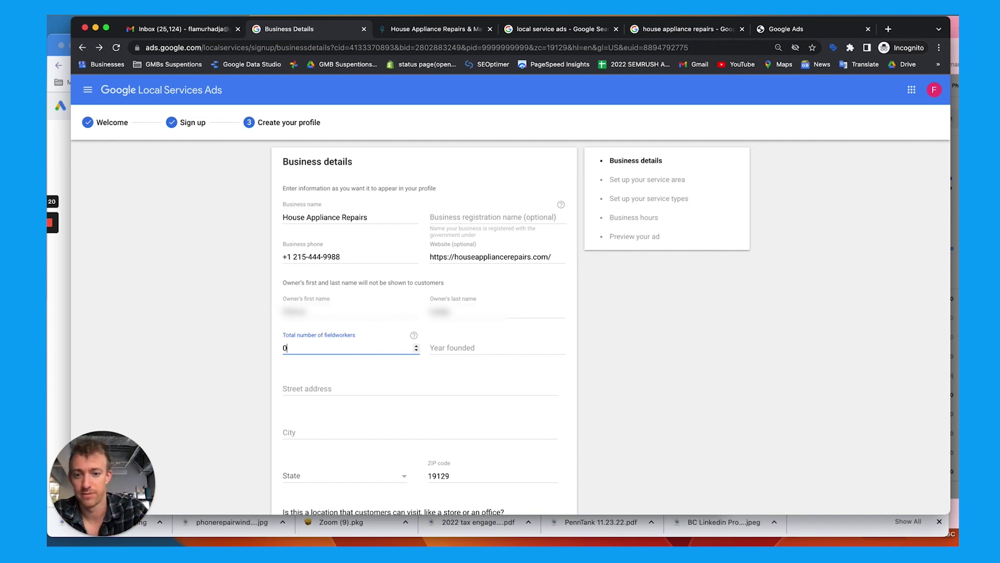
left_click(441, 346)
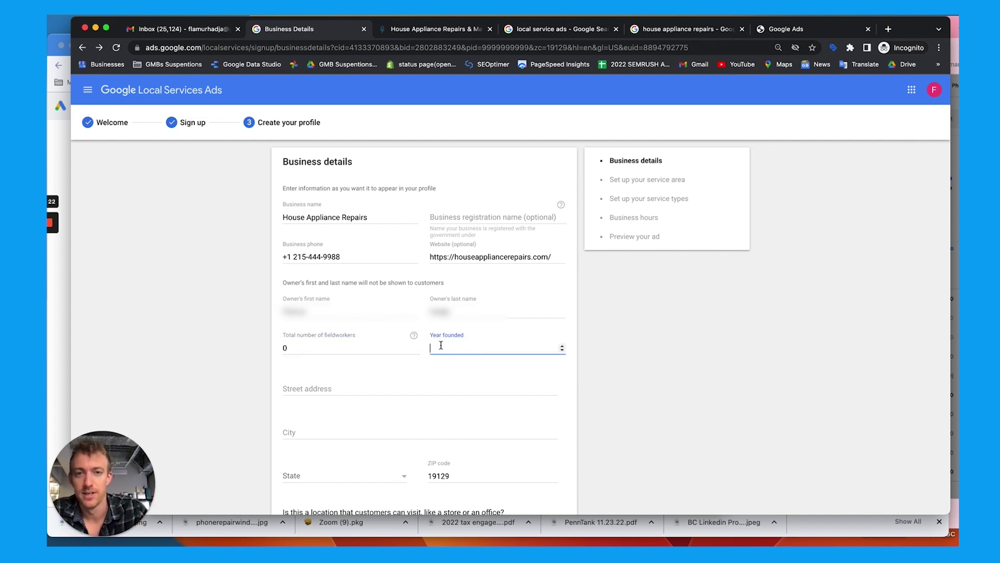
type("2018")
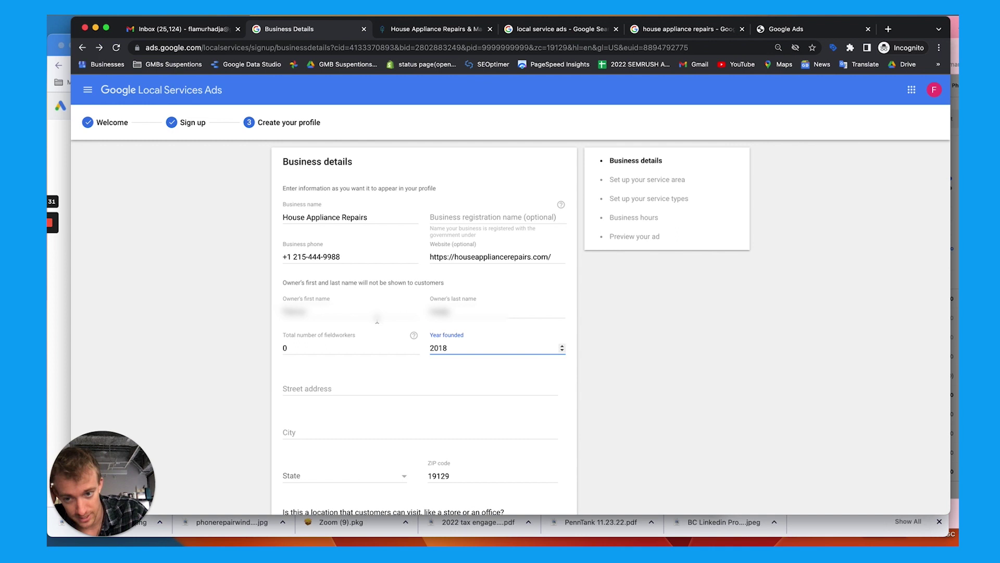
- Copy the office address from the company website into Street address and pick the Philadelphia suggestion
left_click(359, 388)
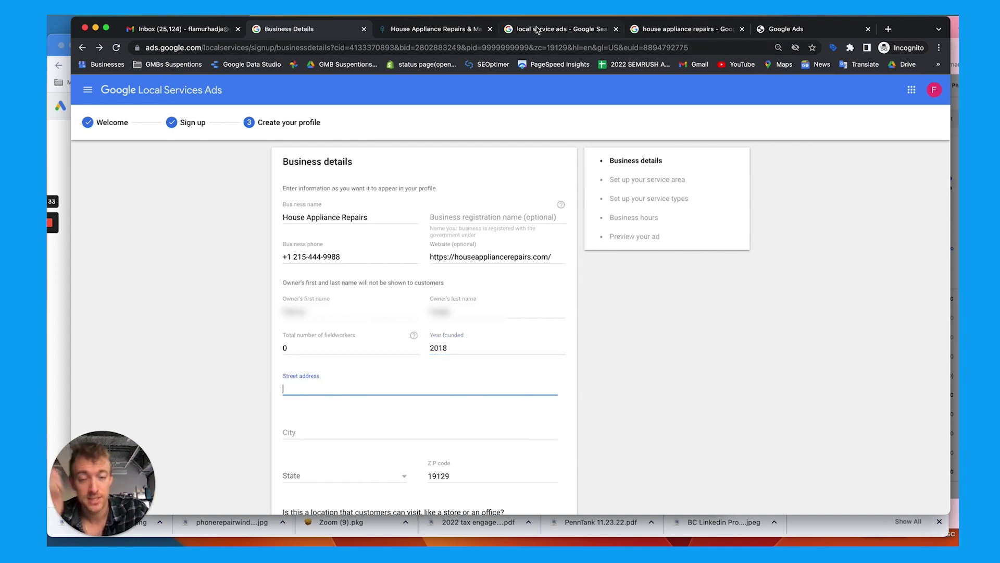
scroll(485, 224, "down", 5)
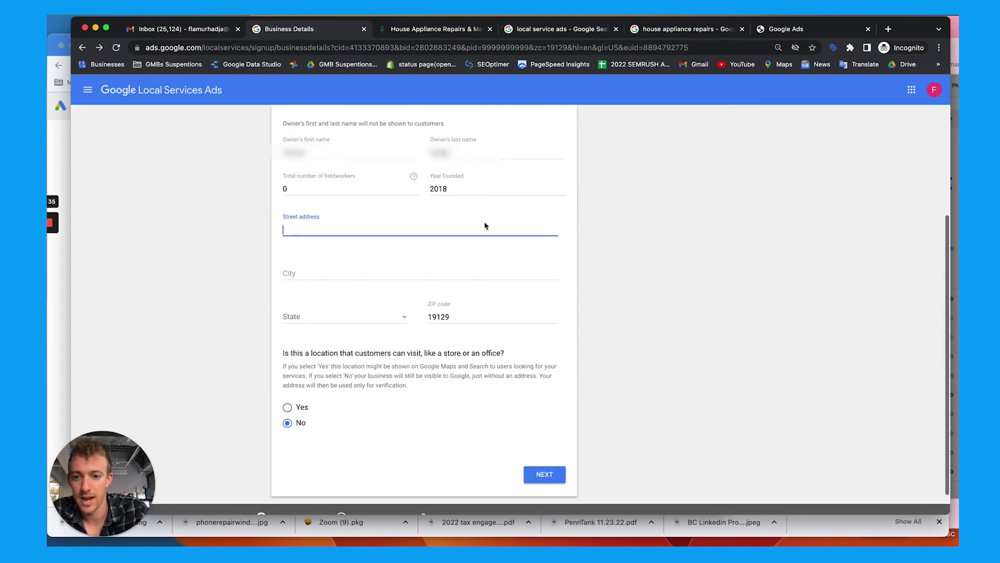
left_click(534, 31)
left_click(453, 32)
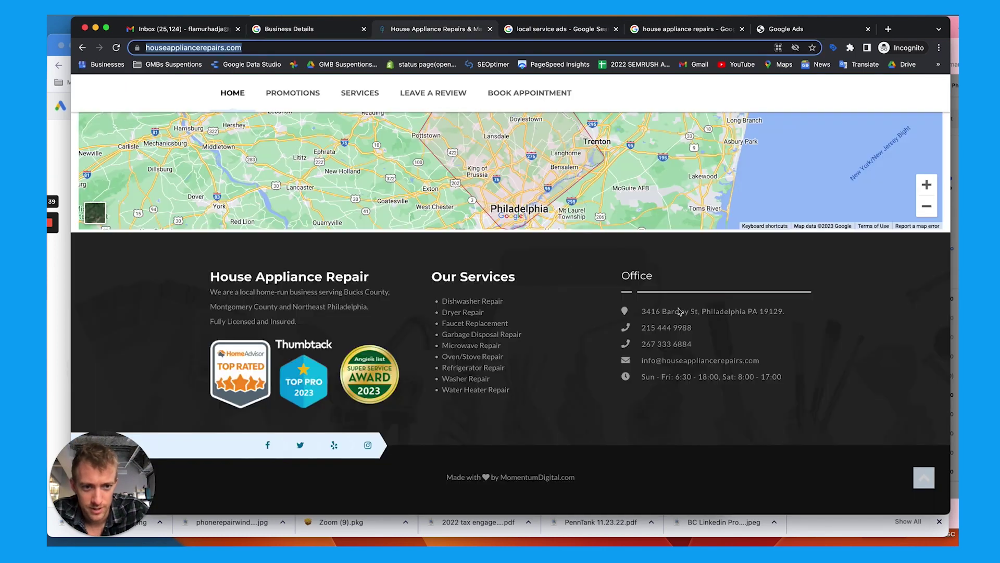
left_click_drag(782, 312, 646, 311)
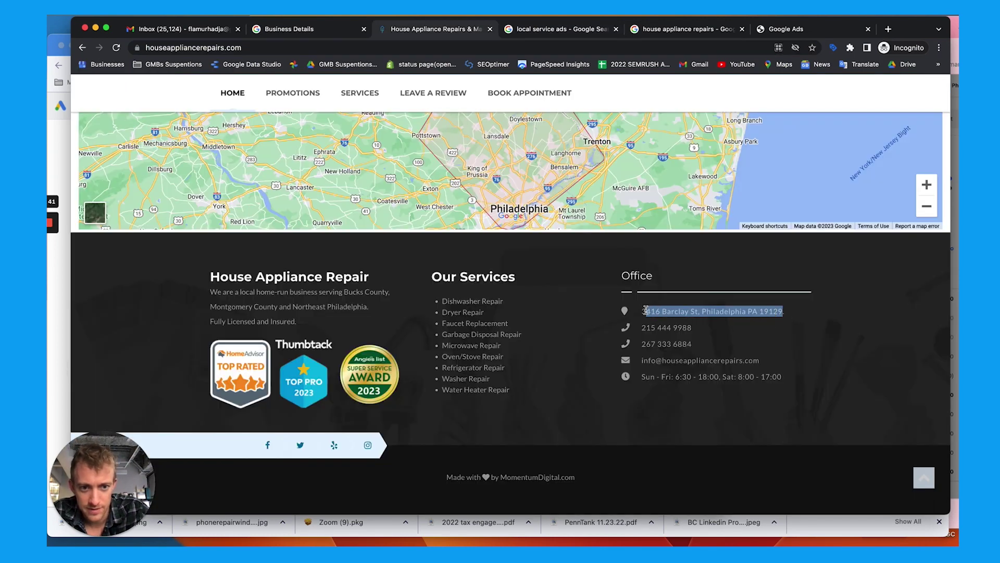
left_click(307, 29)
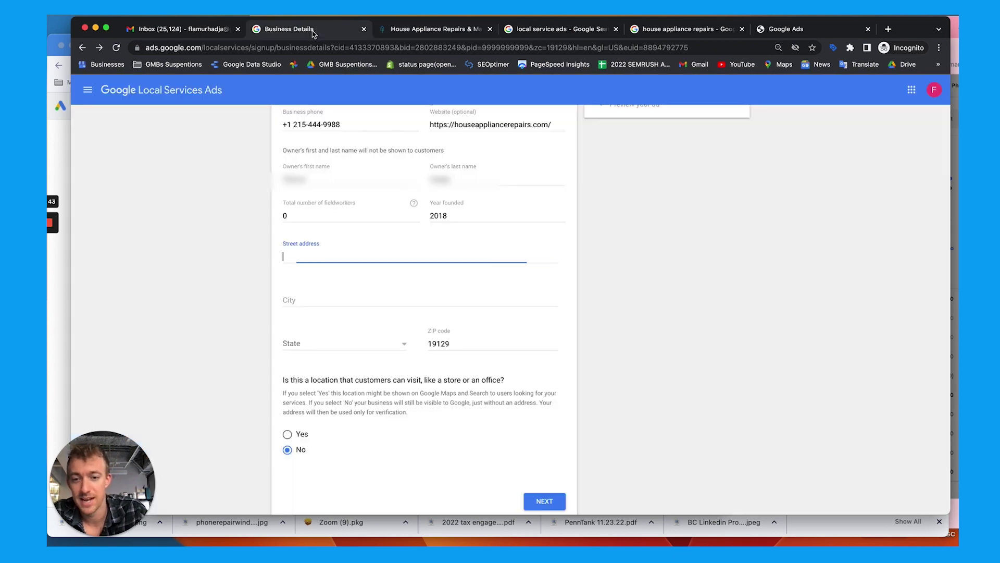
key("cmd+v")
left_click(364, 271)
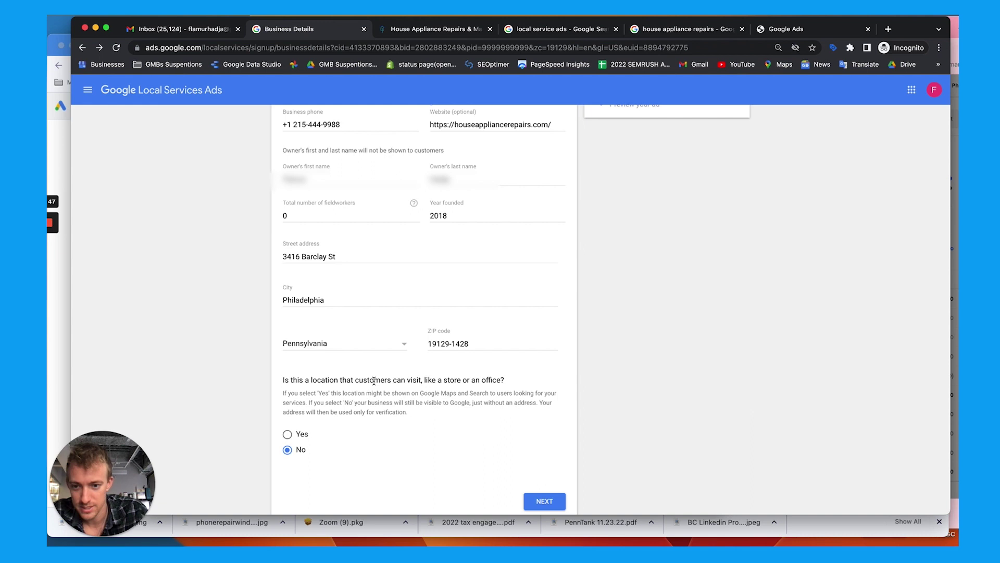
- Keep the business marked as not visited by customers and submit the details
scroll(374, 381, "down", 1)
triple_click(336, 381)
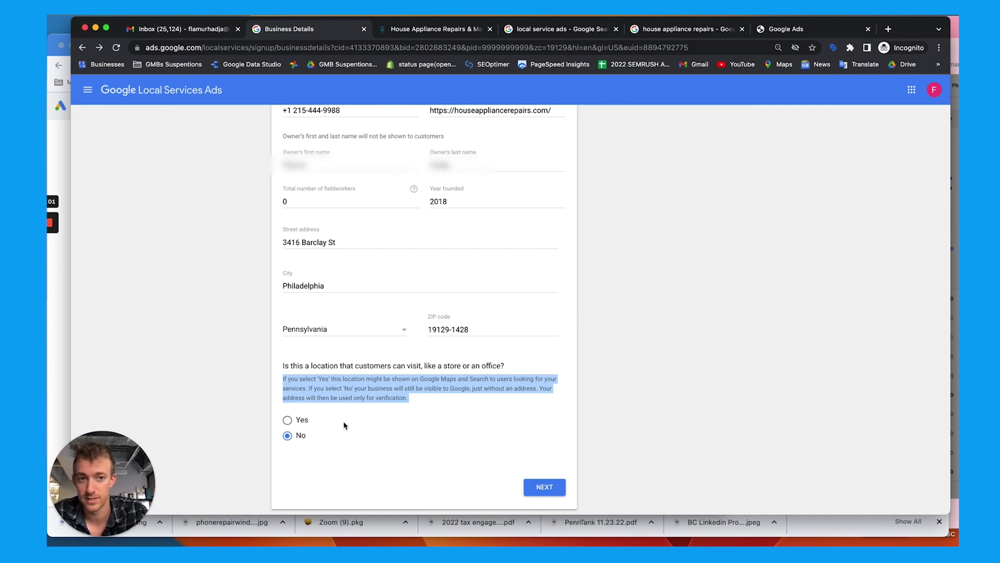
left_click(307, 438)
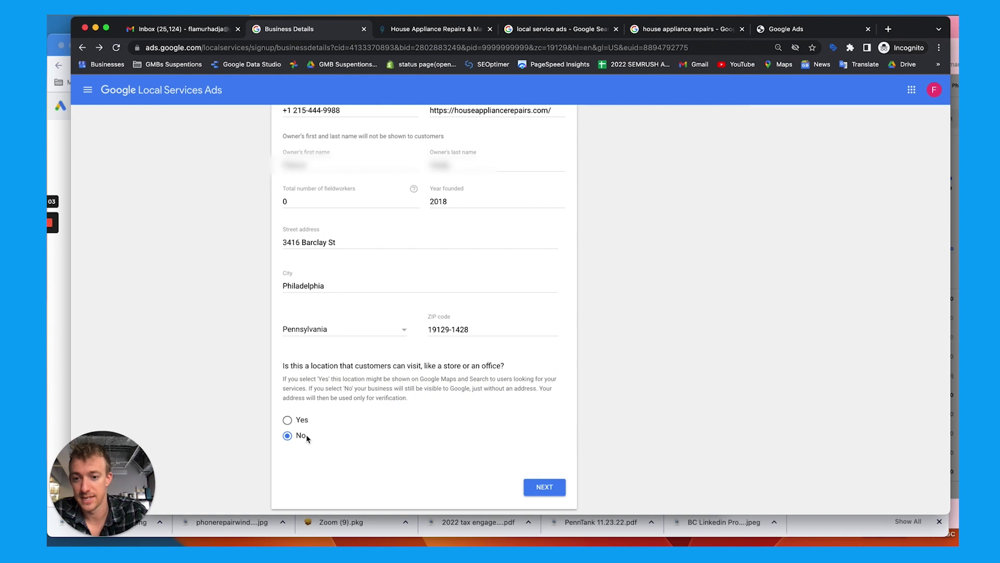
left_click(542, 487)
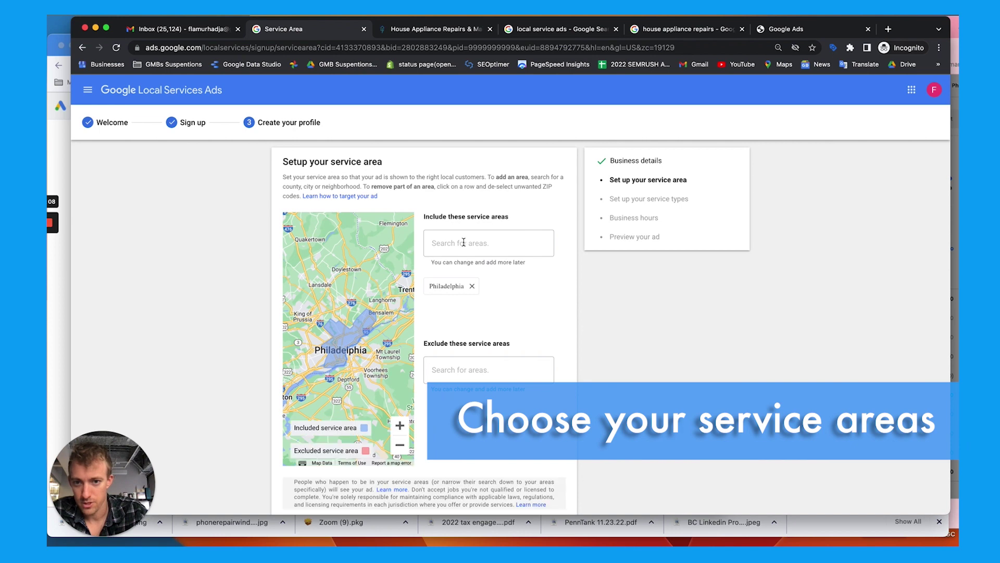
- Add ZIP codes 19123 and 19129 as included service areas
left_click(464, 243)
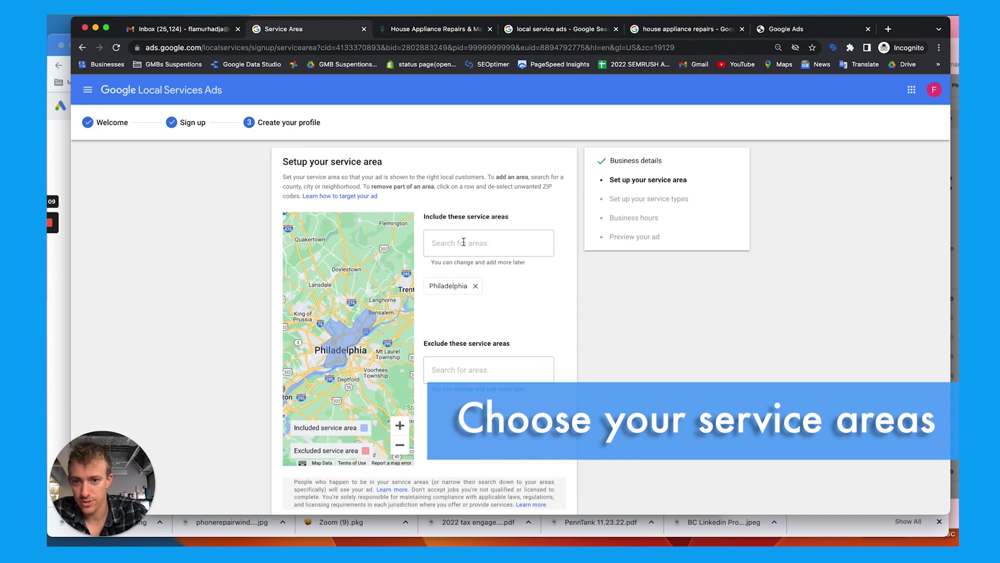
type("19123")
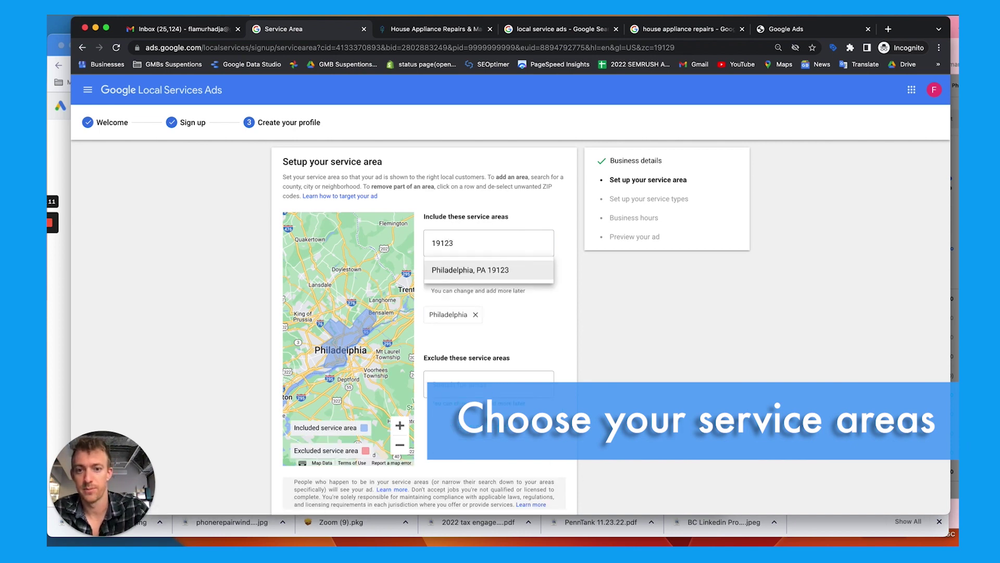
key("Return")
type("1912")
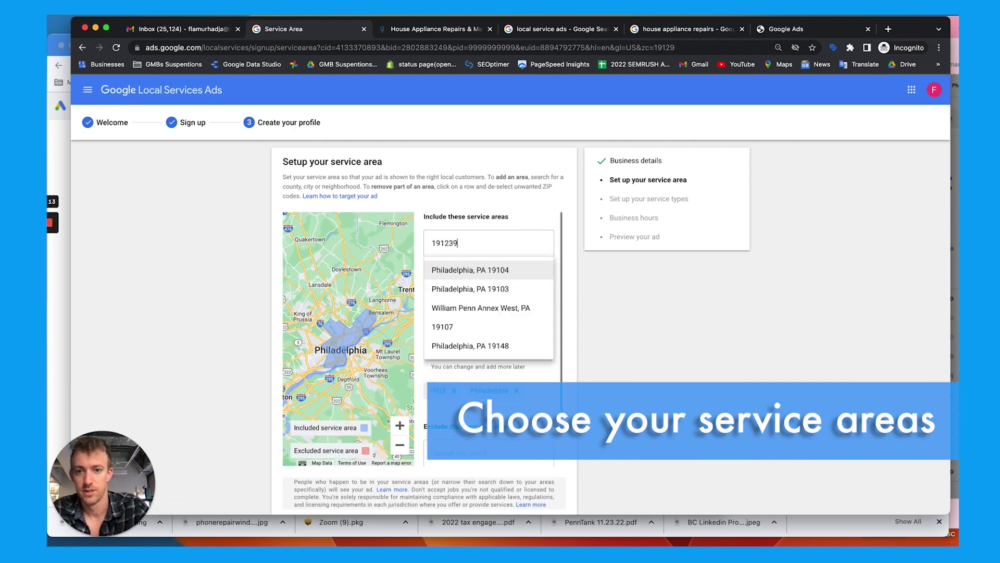
type("9")
left_click(489, 271)
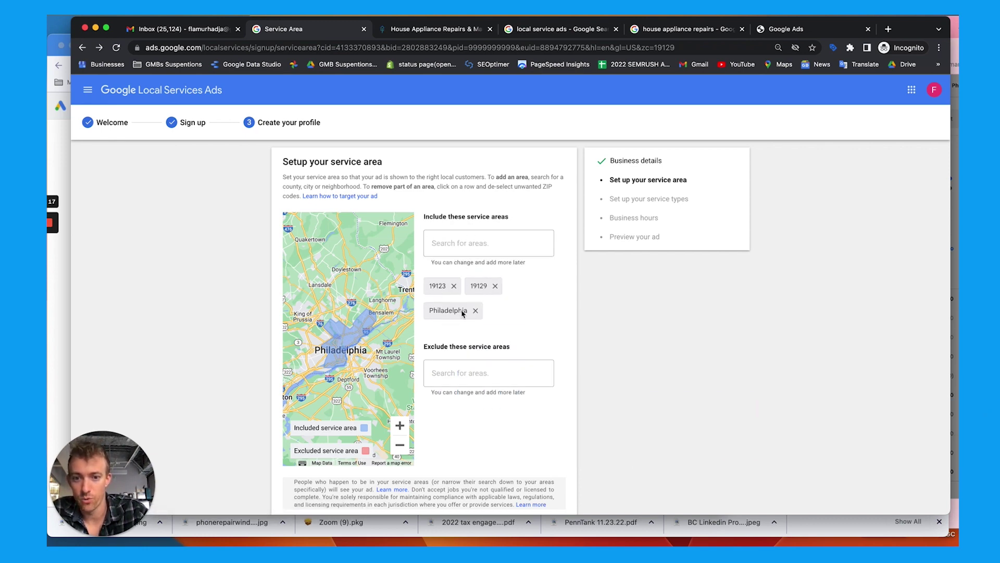
- Exclude ZIP 19555 from the service area, then remove that exclusion again
left_click(453, 377)
type("195")
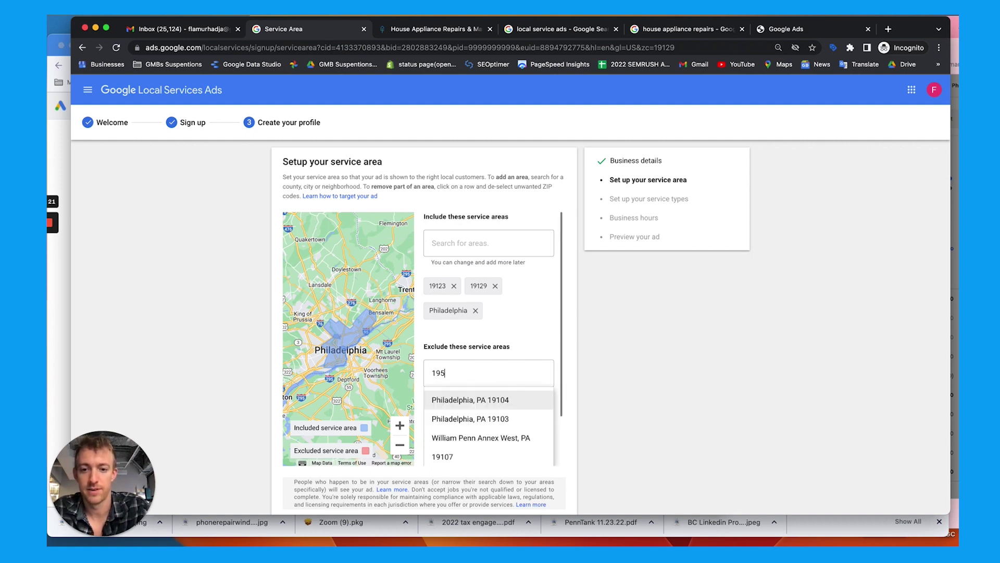
type("55")
left_click(497, 405)
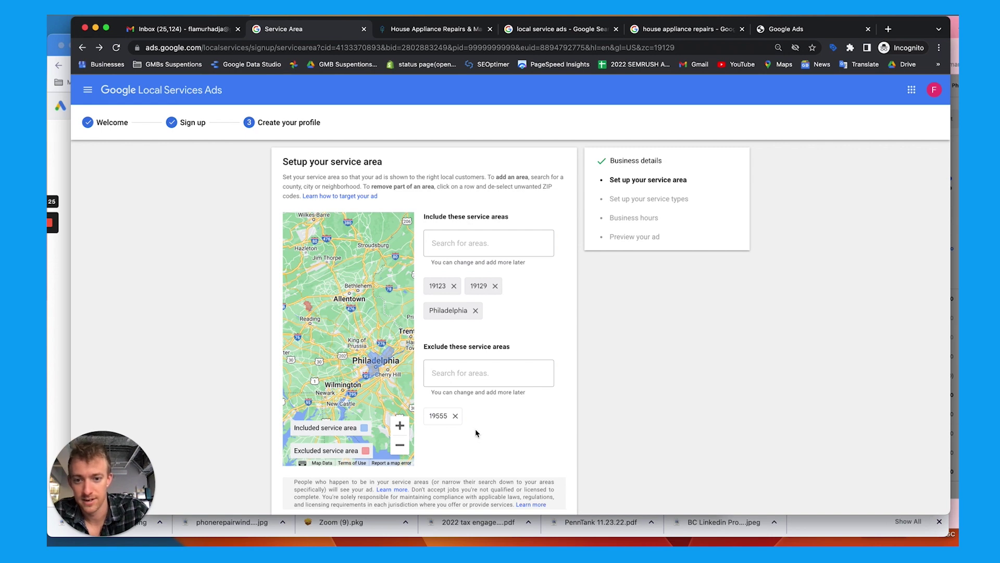
left_click(455, 415)
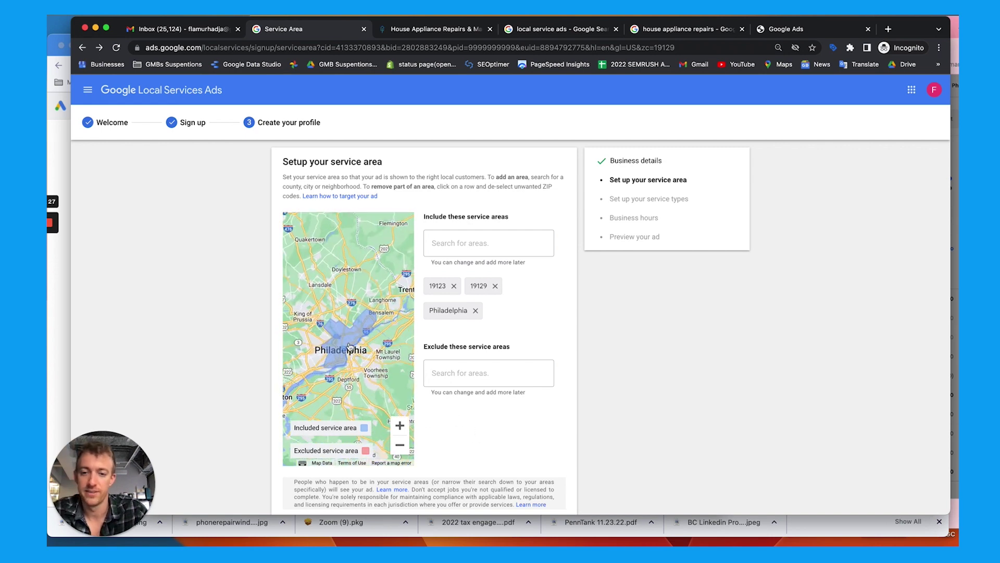
- Include Philadelphia County as a service area and continue to service types
scroll(495, 340, "down", 3)
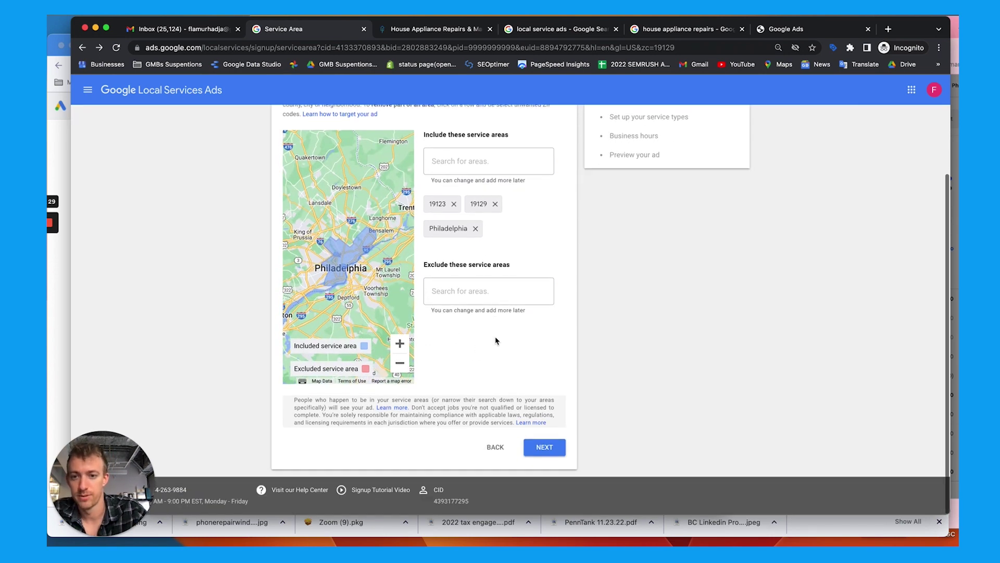
left_click(466, 171)
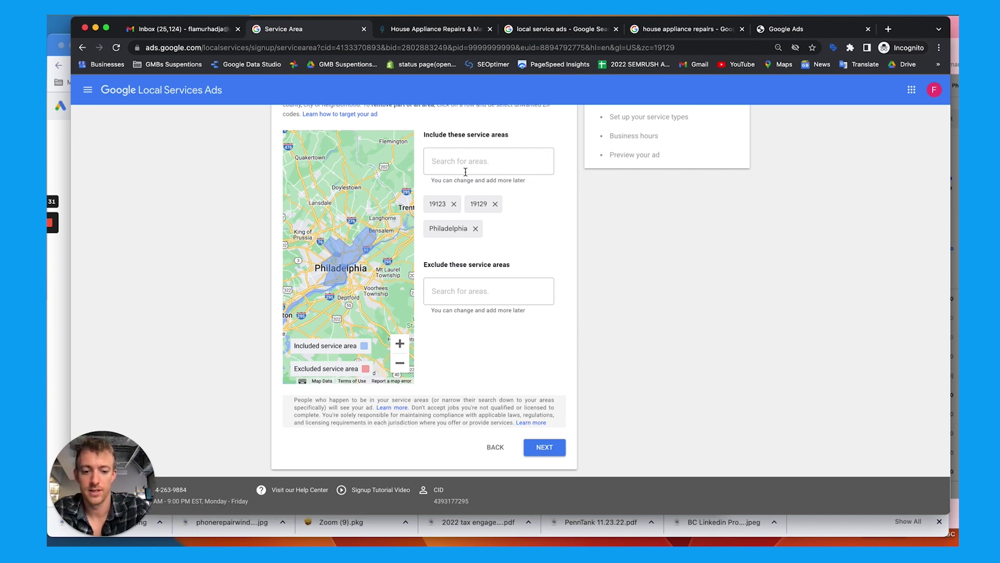
type("philadelp")
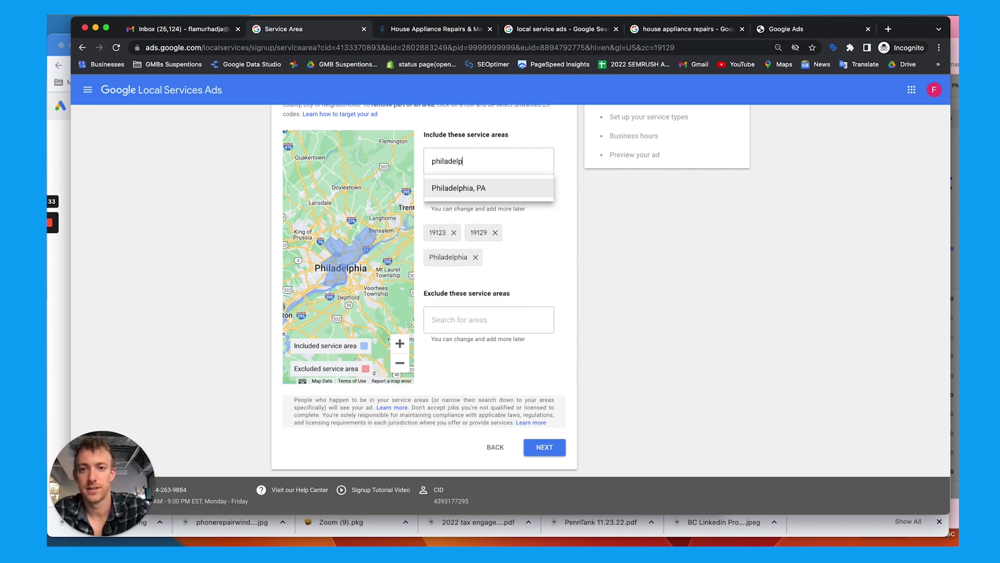
type("hia count")
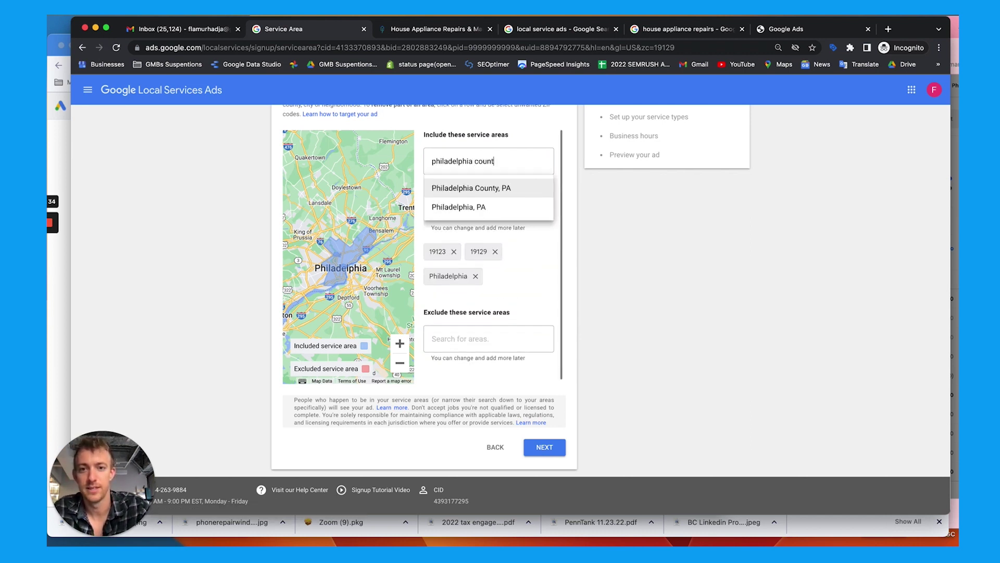
left_click(479, 191)
left_click(543, 447)
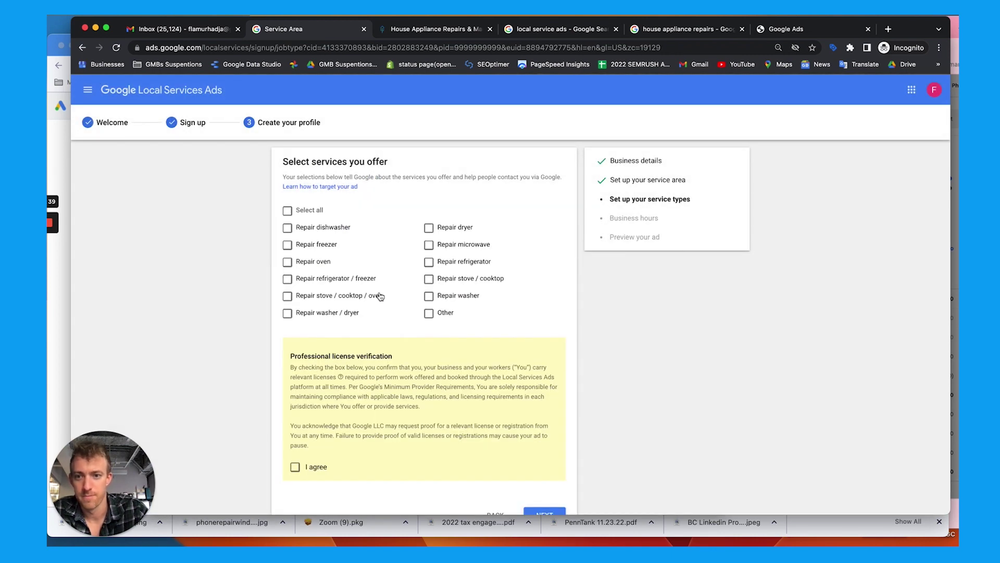
- Select all appliance repair services including Other, agree to the professional licence terms, and submit
left_click(305, 212)
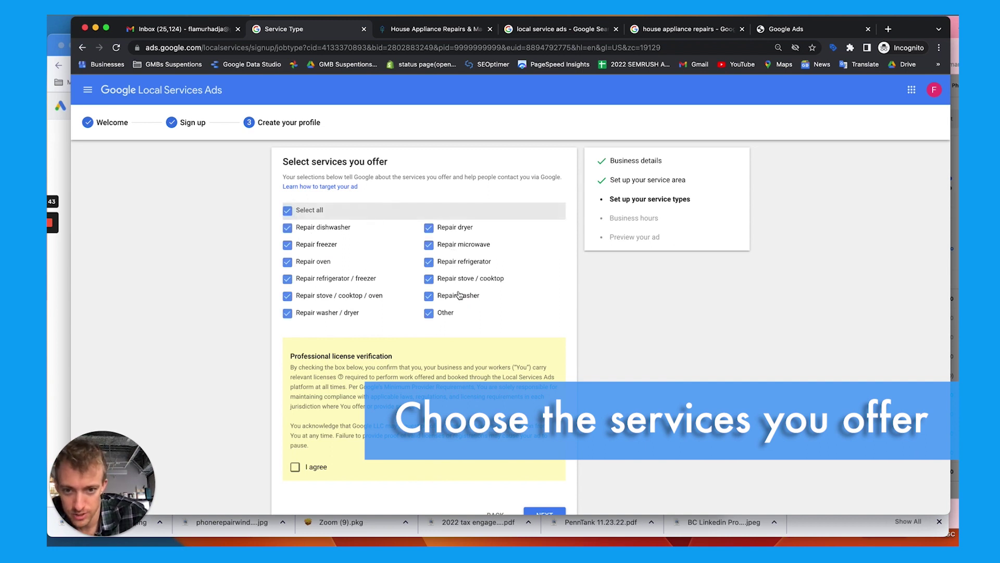
left_click(436, 314)
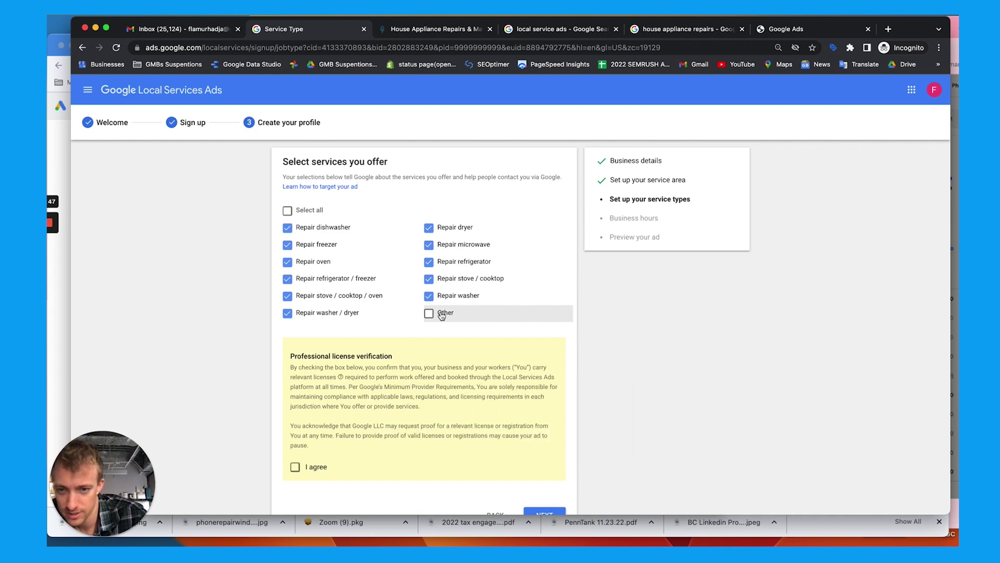
scroll(346, 252, "down", 3)
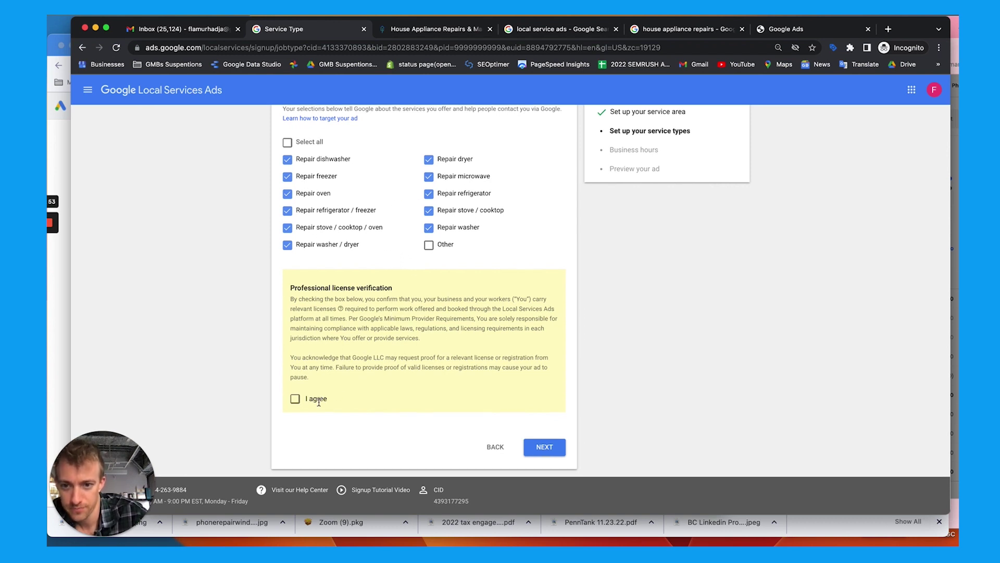
triple_click(435, 316)
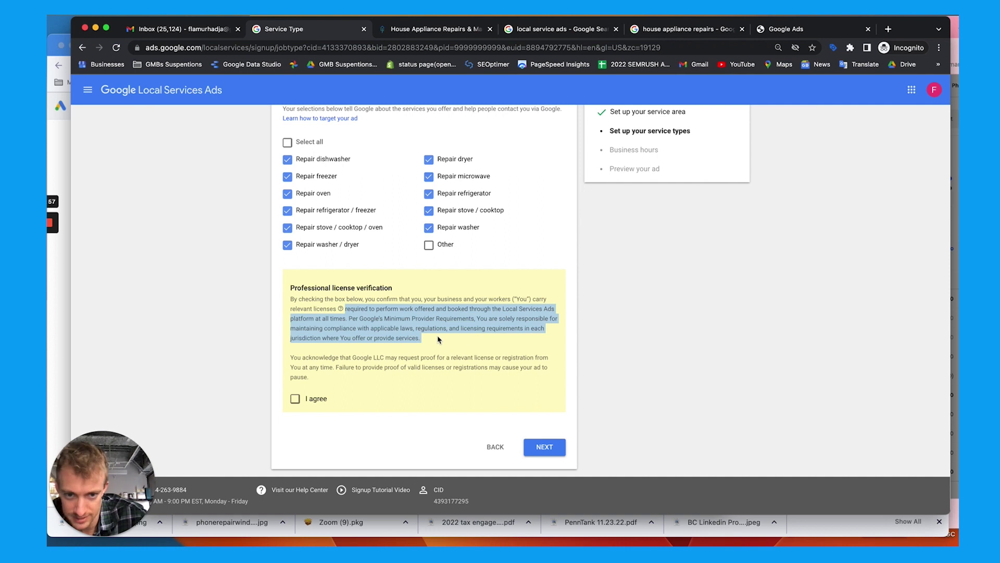
left_click(323, 399)
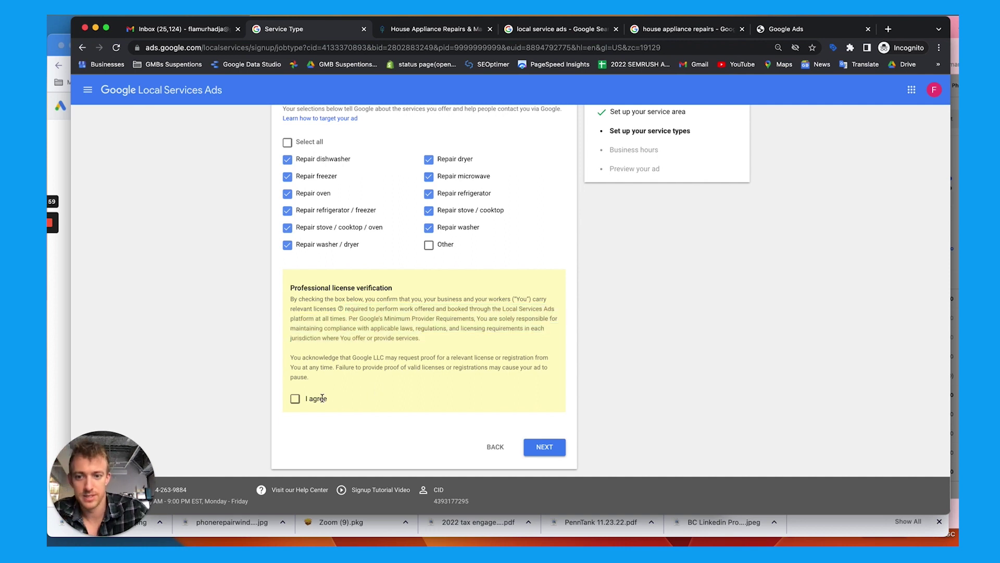
left_click(296, 400)
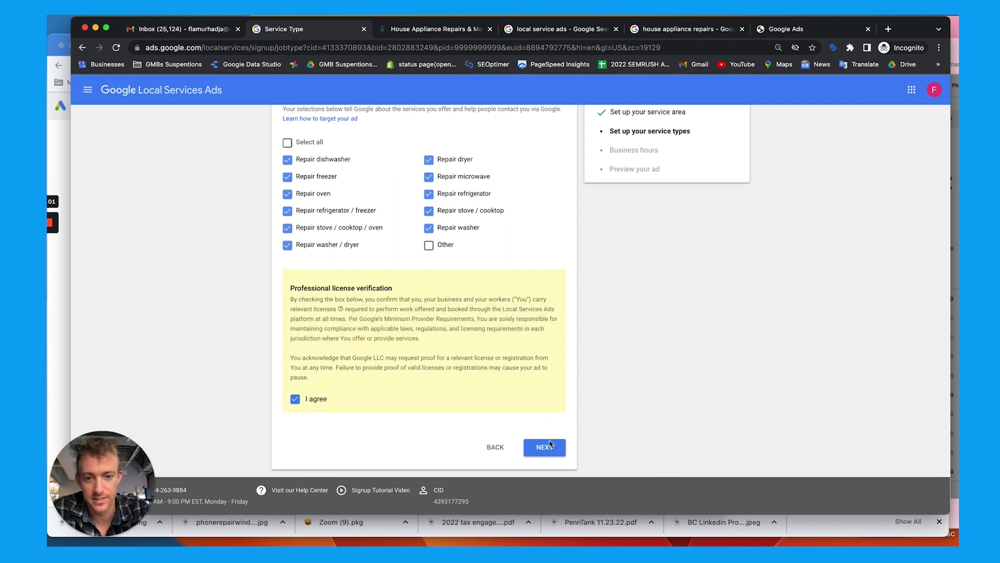
left_click(449, 245)
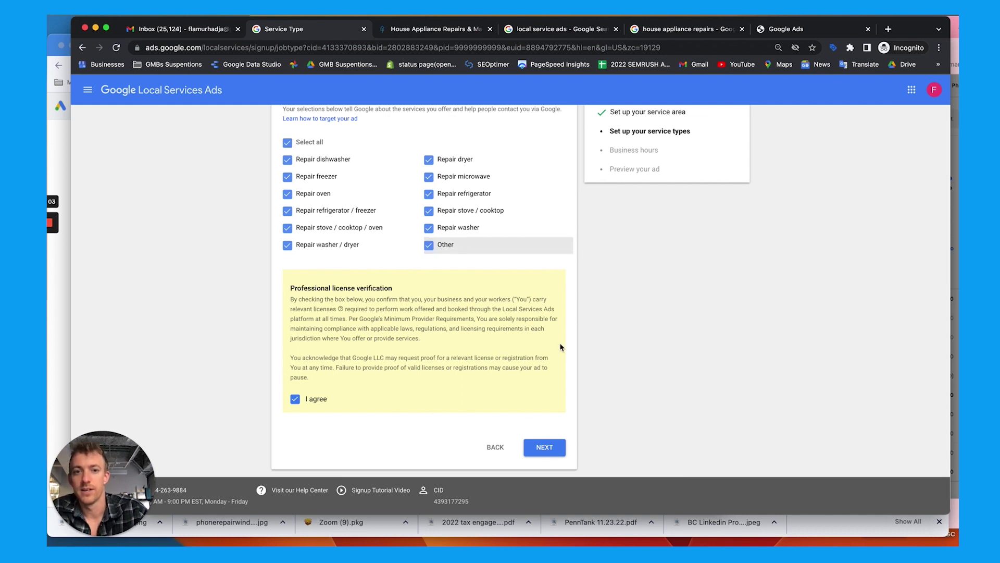
left_click(546, 448)
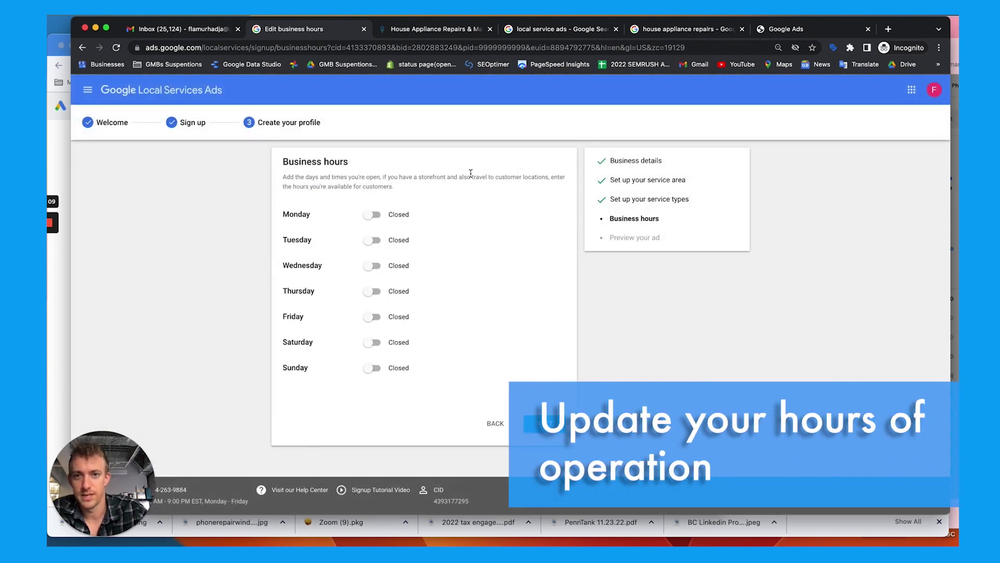
- Mark Monday as Open, accept the onboarding terms on the ad preview, and submit the profile
left_click(531, 31)
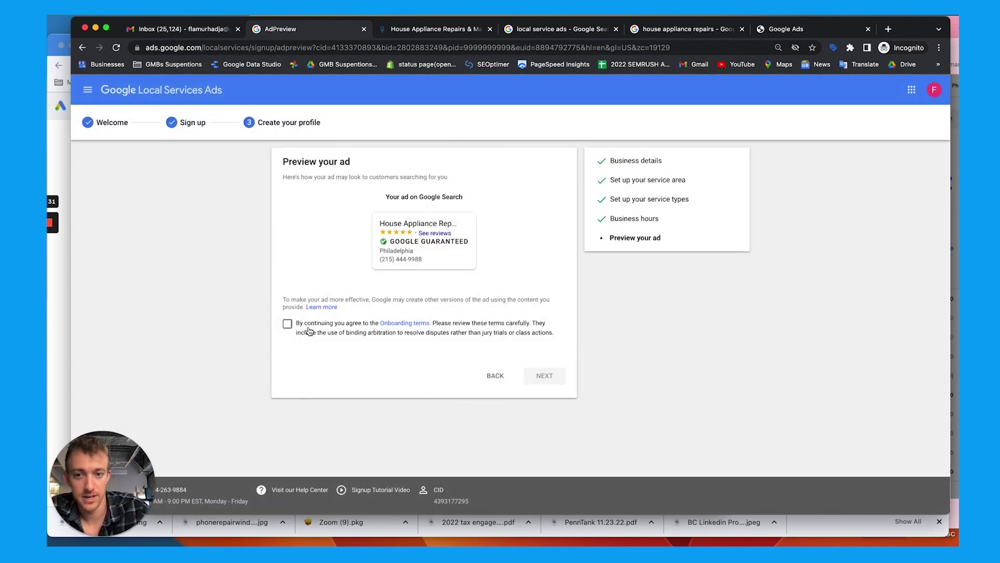
left_click(309, 332)
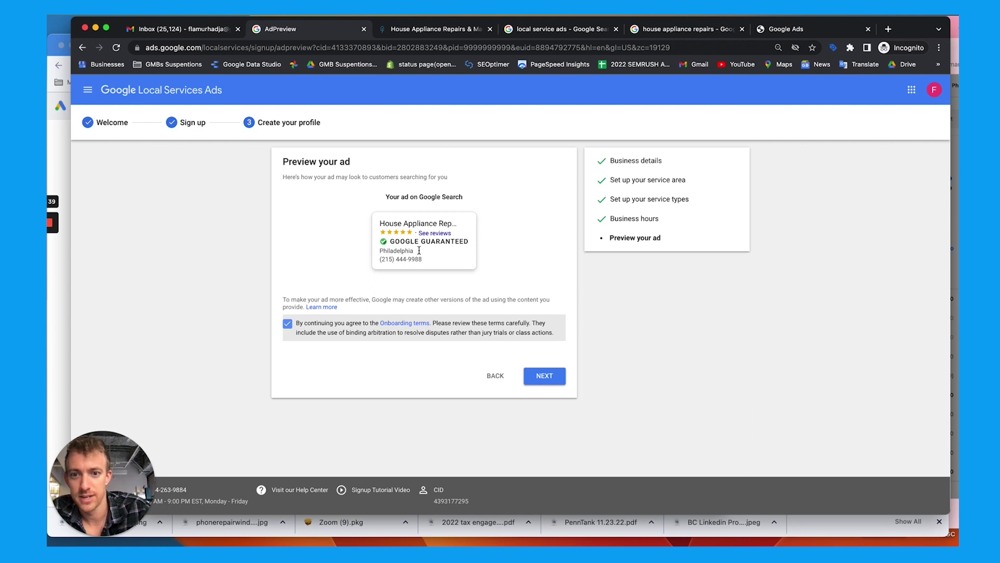
left_click(546, 375)
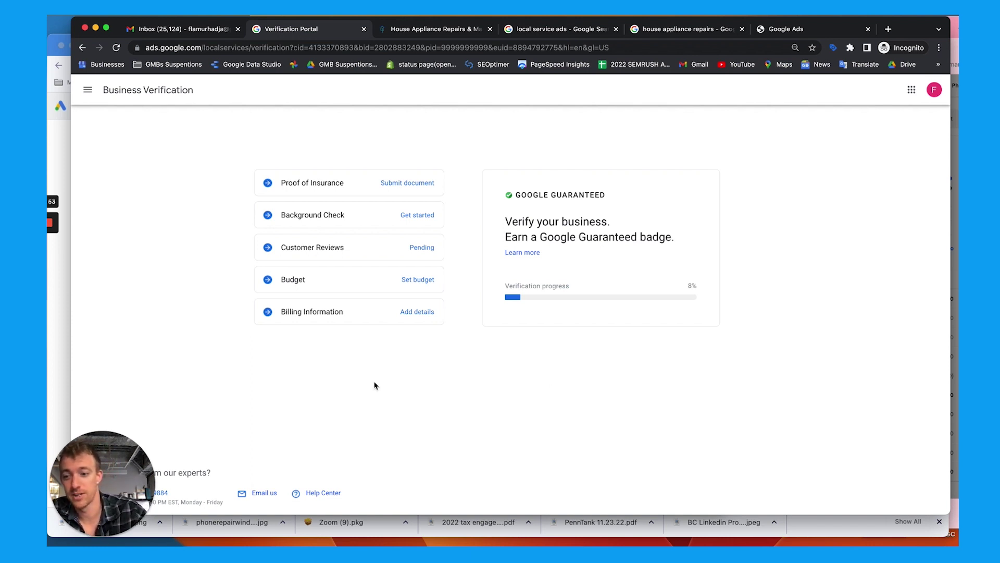
- Trim the address back to ads.google.com/localservices/ and load it to reach the account picker
left_click_drag(124, 462, 904, 447)
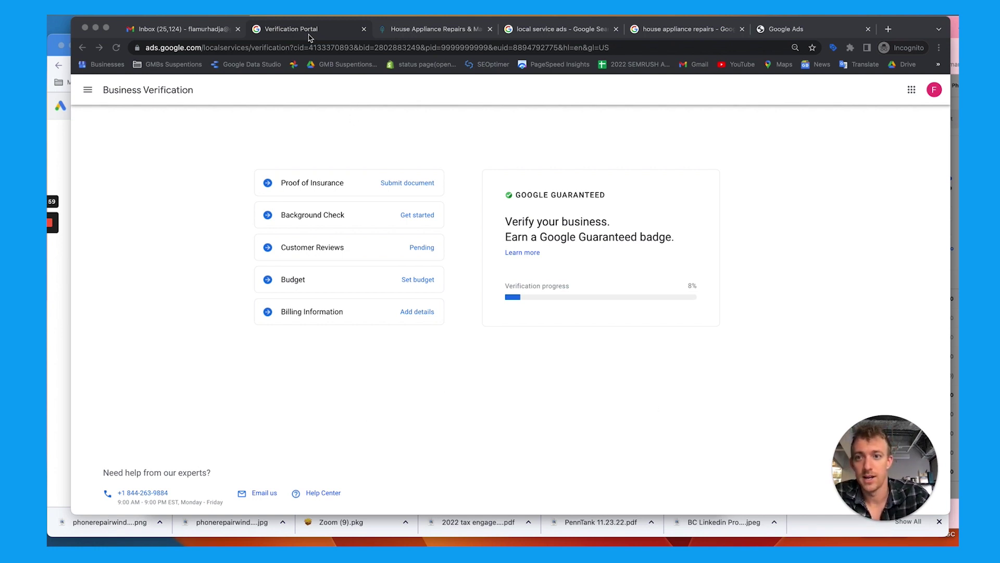
left_click(276, 52)
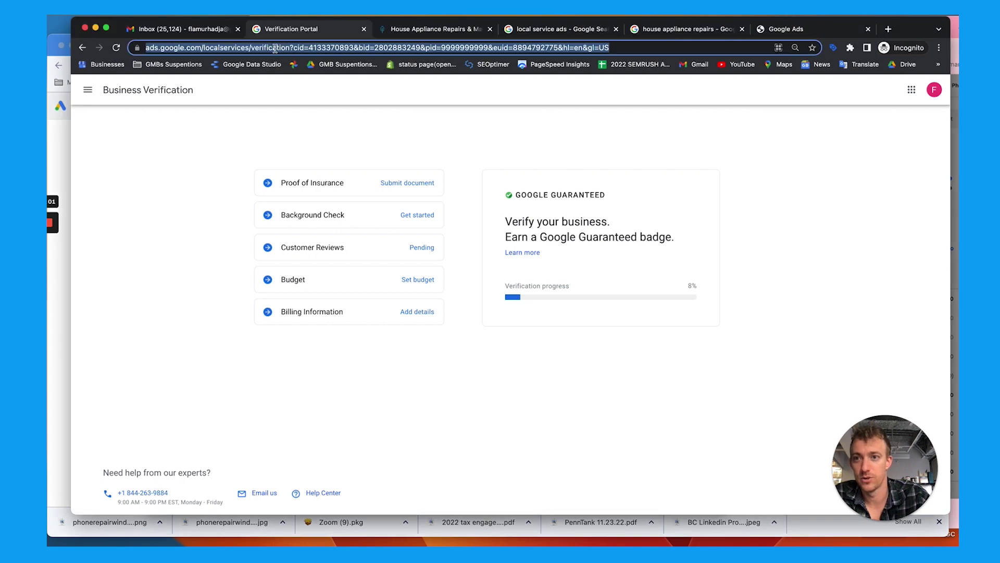
left_click(257, 48)
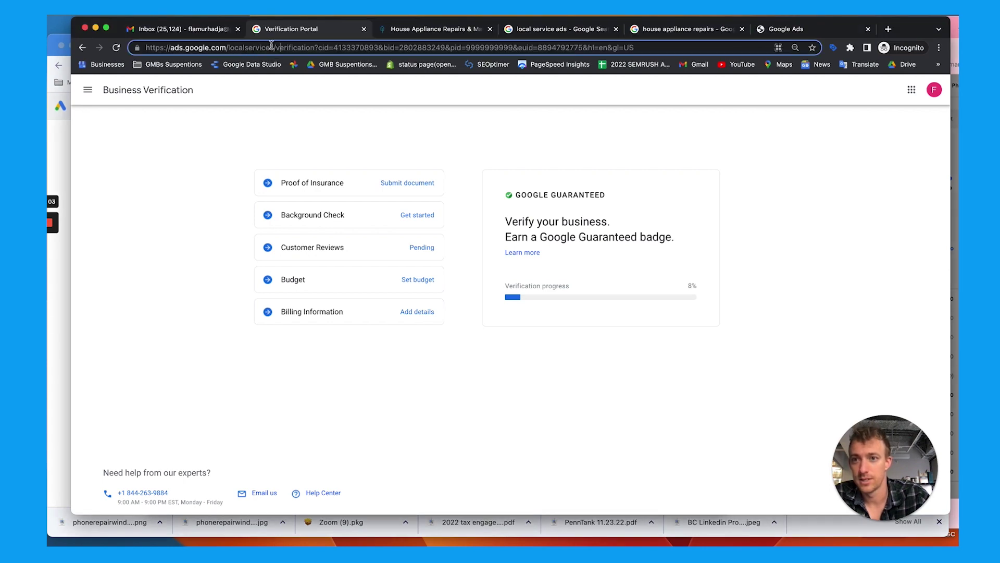
left_click_drag(276, 48, 294, 79)
key("BackSpace")
key("Return")
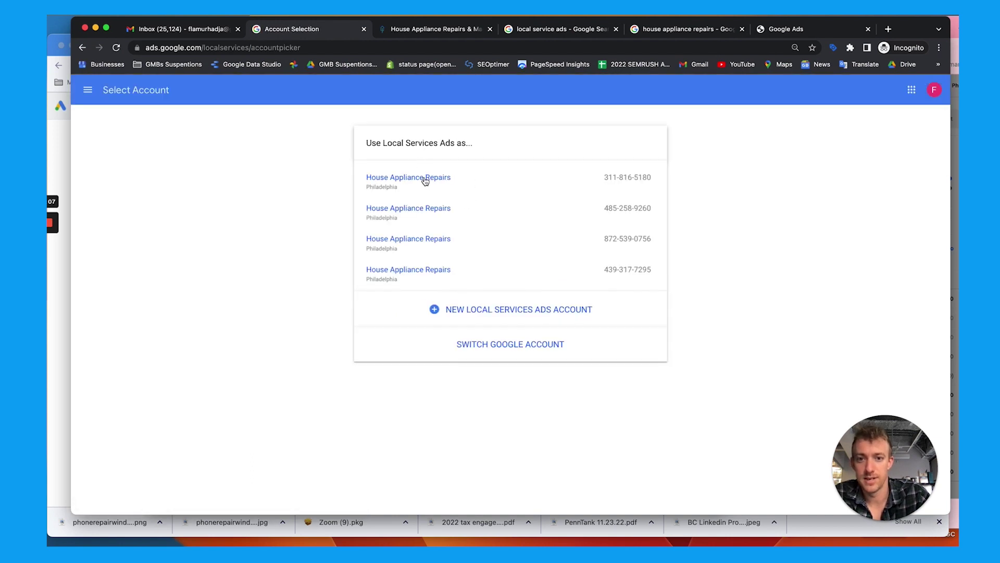
- Open the first House Appliance Repairs account's Business Verification checklist and screenshot it
left_click(426, 179)
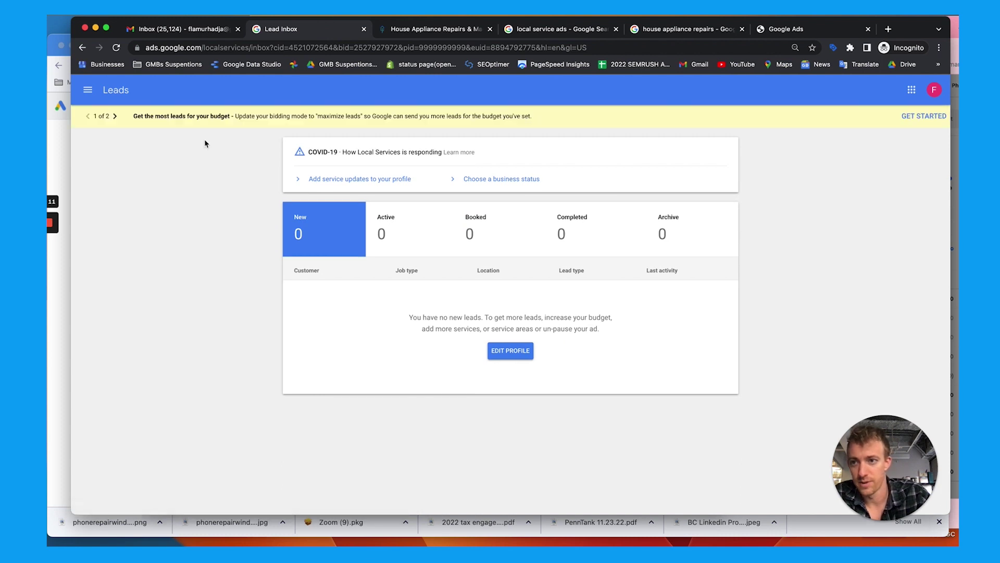
left_click(87, 90)
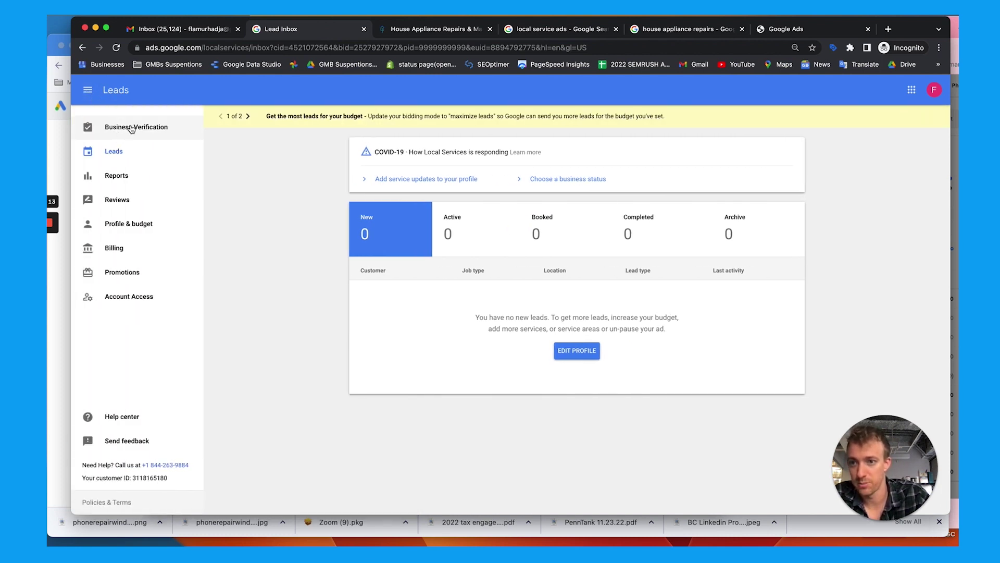
left_click(130, 128)
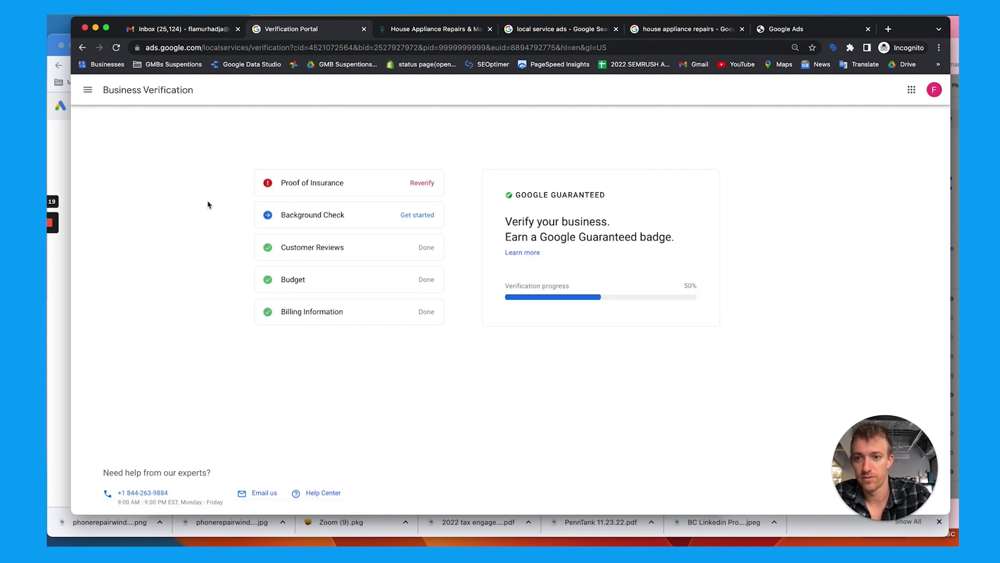
key("super+shift+4")
left_click_drag(201, 145, 738, 363)
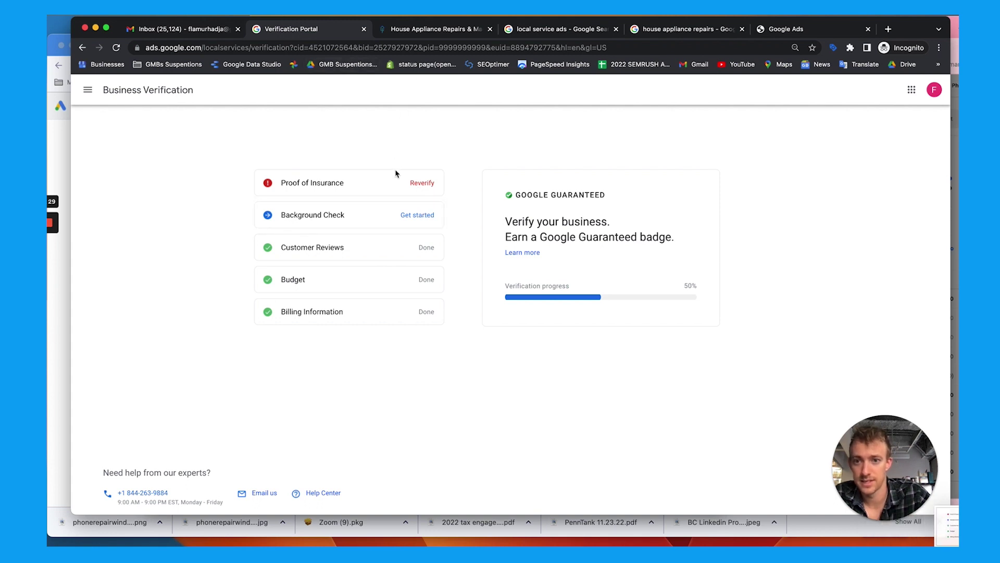
- Review the Background Check requirements and the expired Proof of Insurance status
left_click(421, 223)
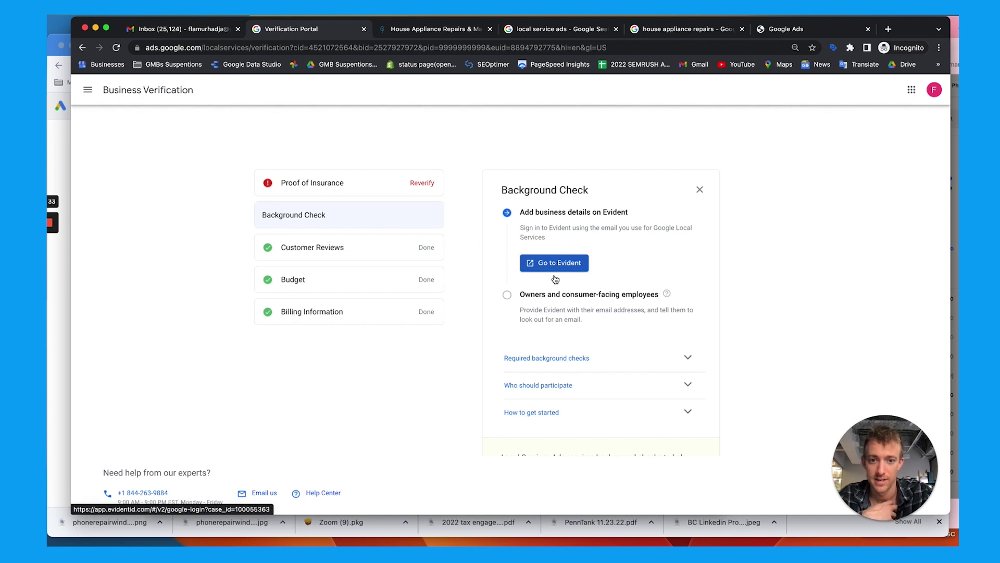
scroll(552, 292, "down", 3)
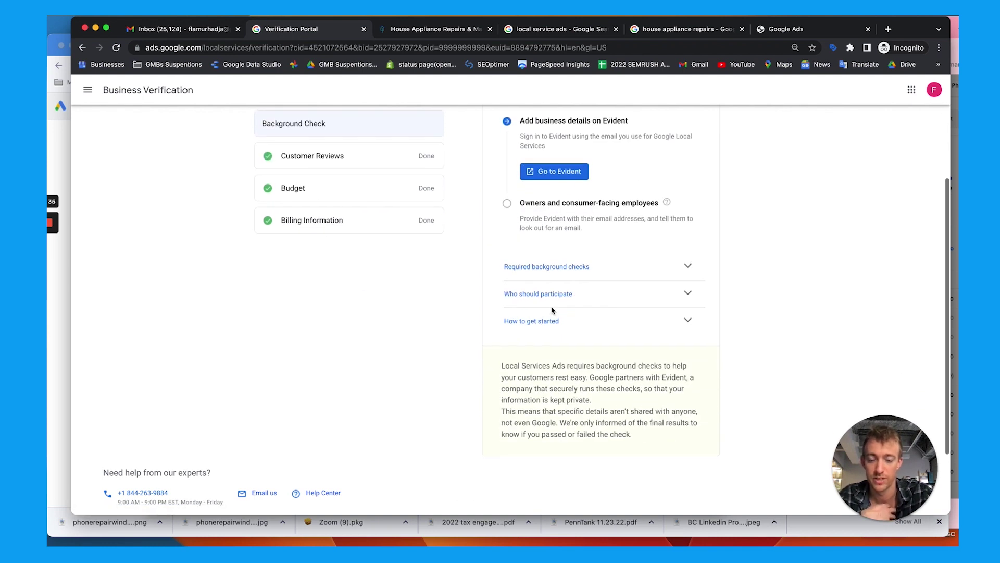
scroll(553, 310, "up", 3)
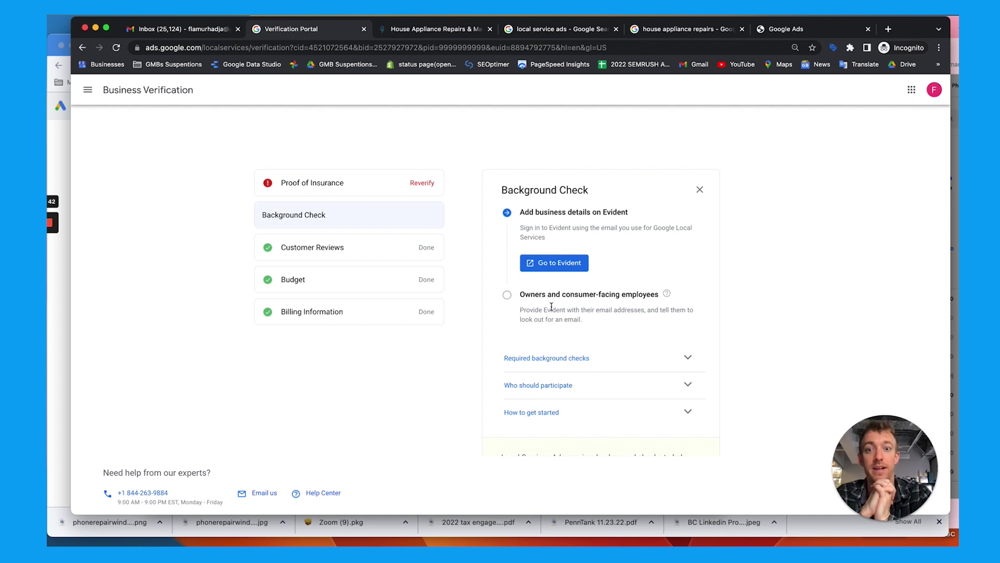
left_click(339, 182)
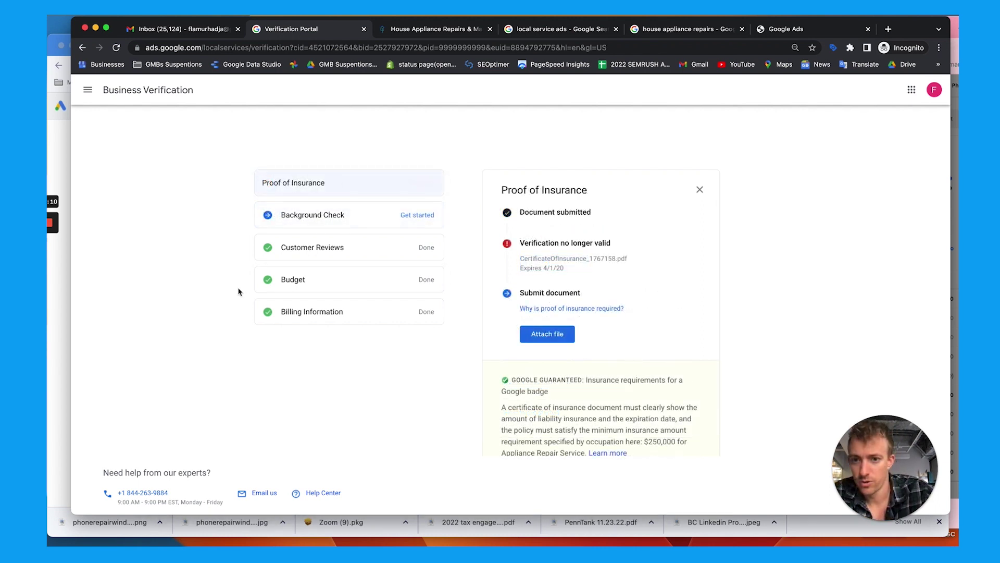
- Copy the Customer Reviews link to the clipboard, then view the Budget and Billing Information details
left_click(404, 250)
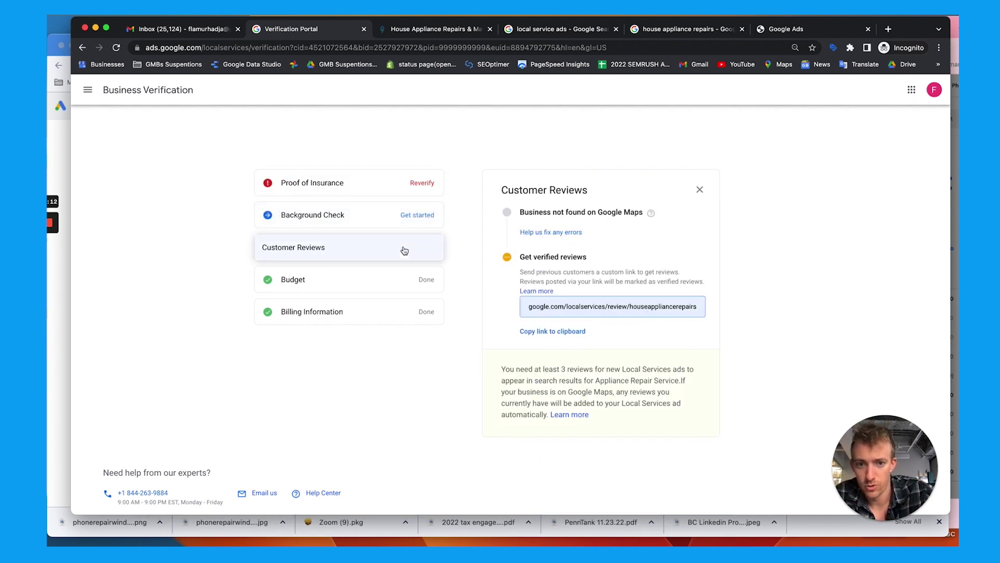
left_click(426, 256)
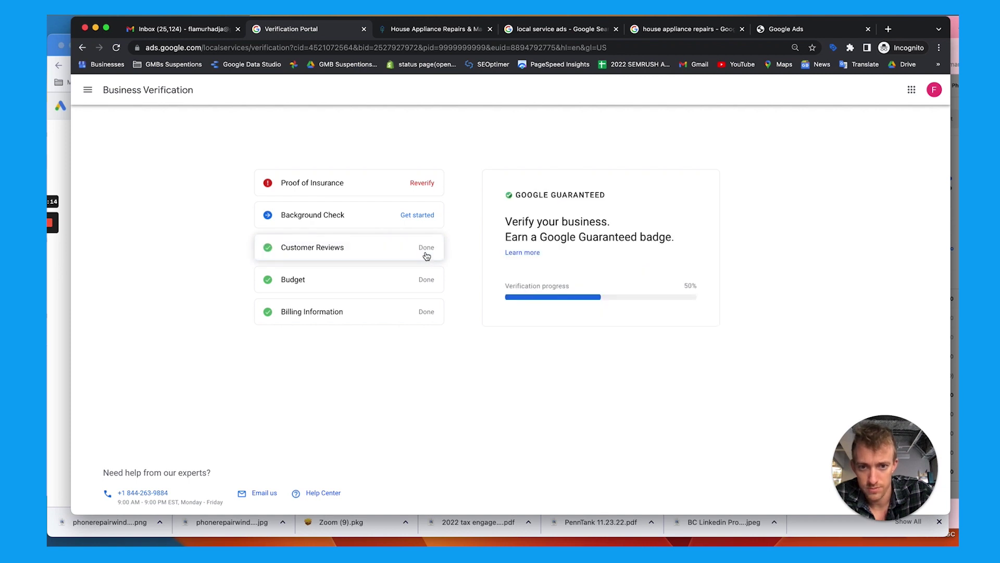
left_click(425, 255)
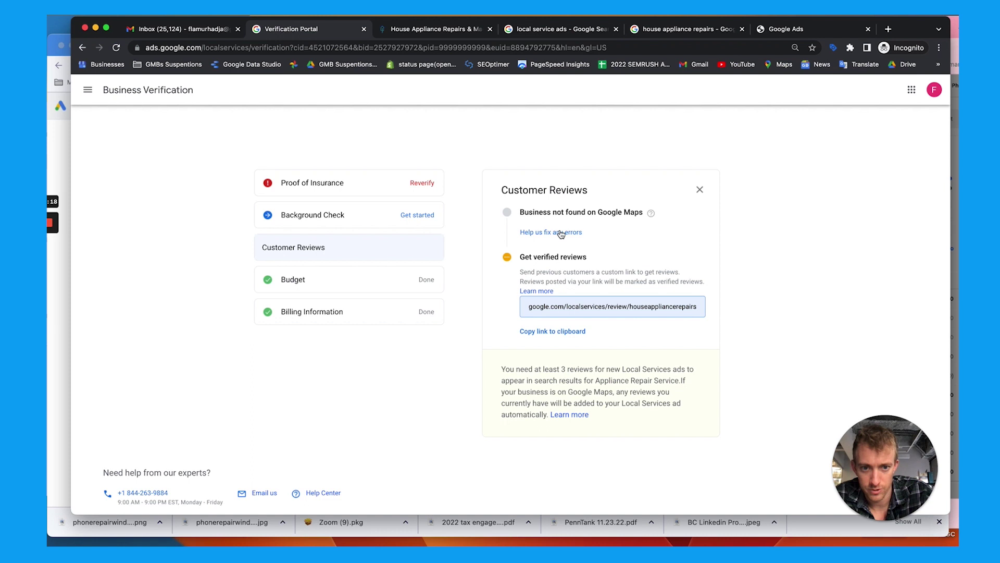
left_click(550, 333)
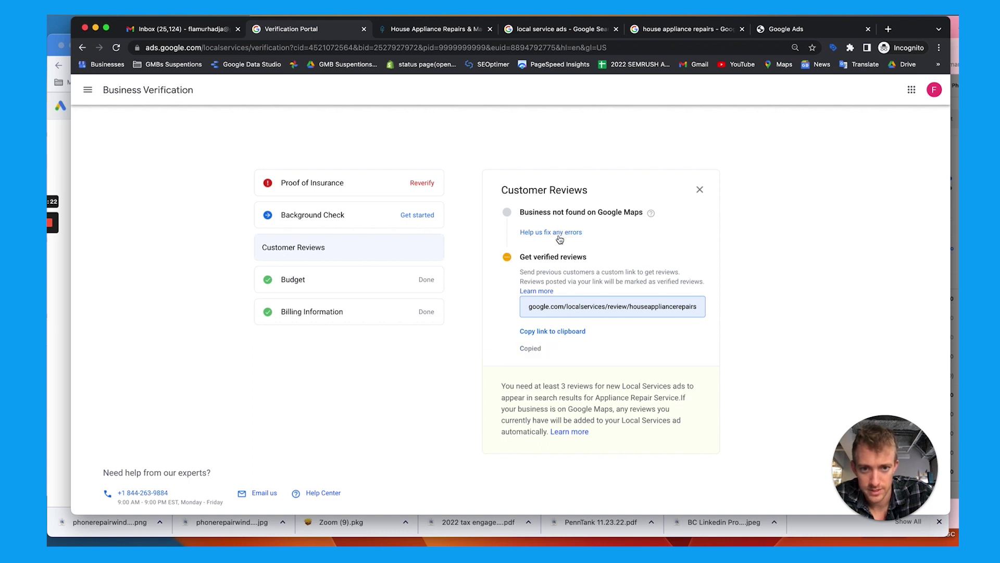
left_click(405, 280)
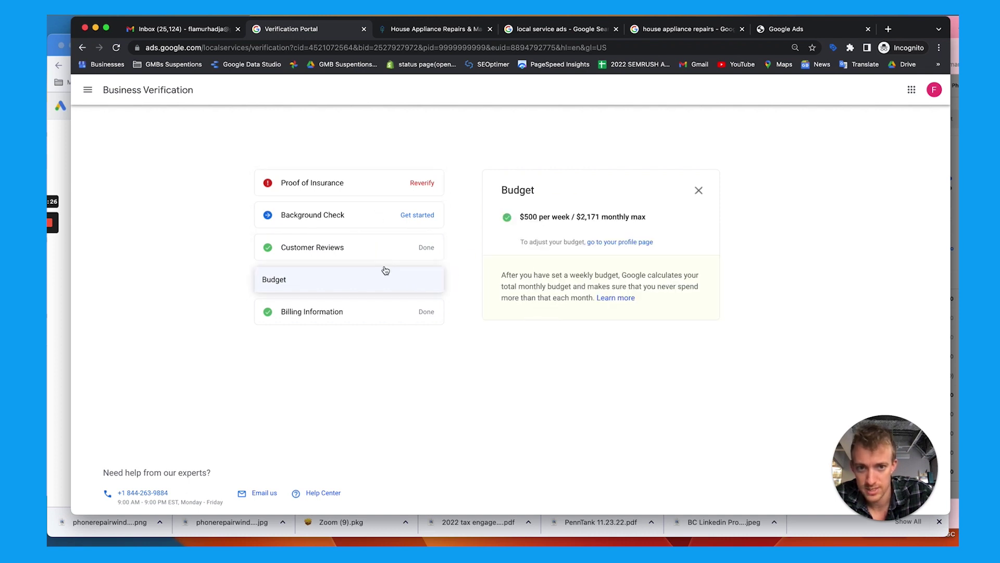
left_click(352, 312)
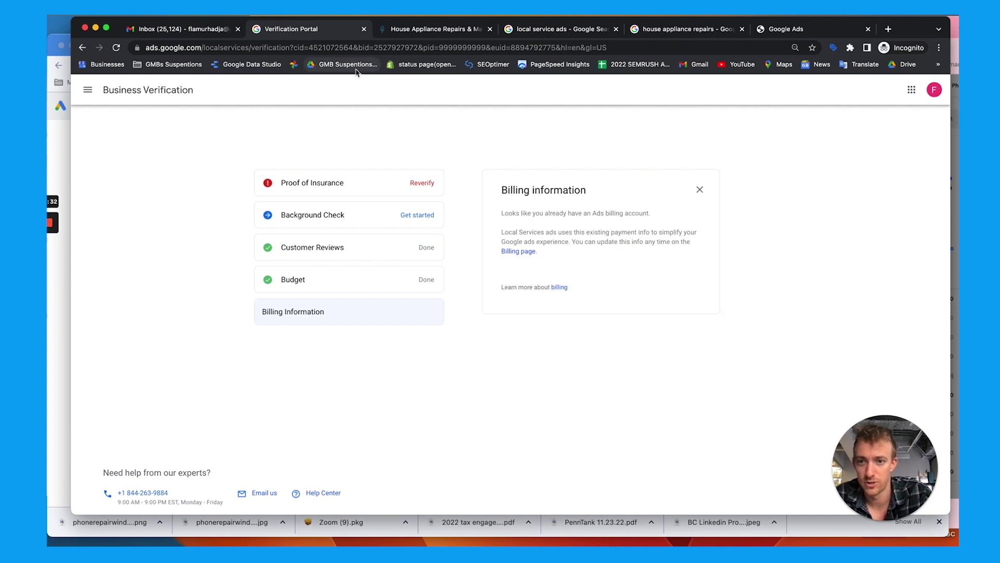
- Look over the Leads and Reports pages, then open Reviews showing 4.4 from 39 reviews
left_click(88, 92)
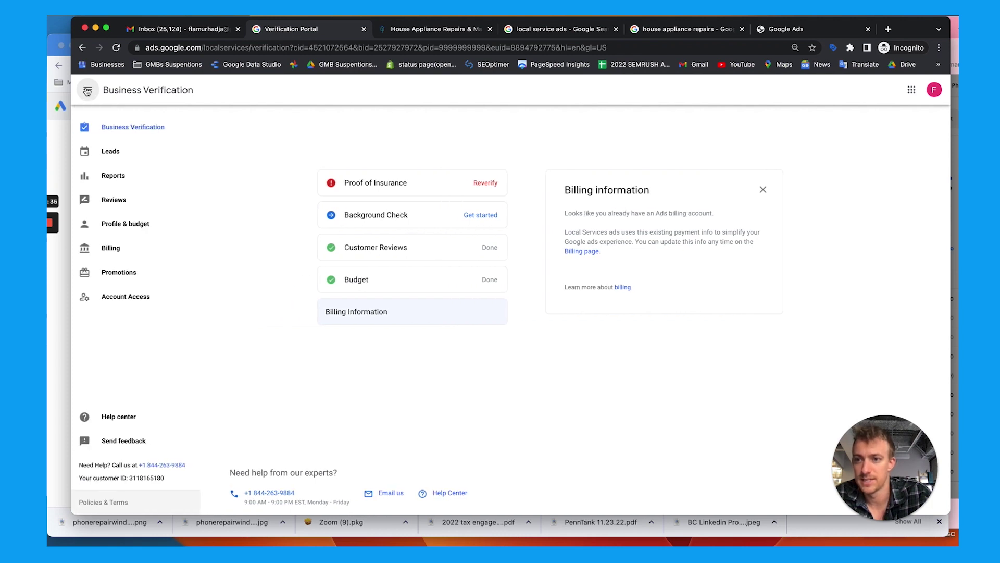
left_click(123, 160)
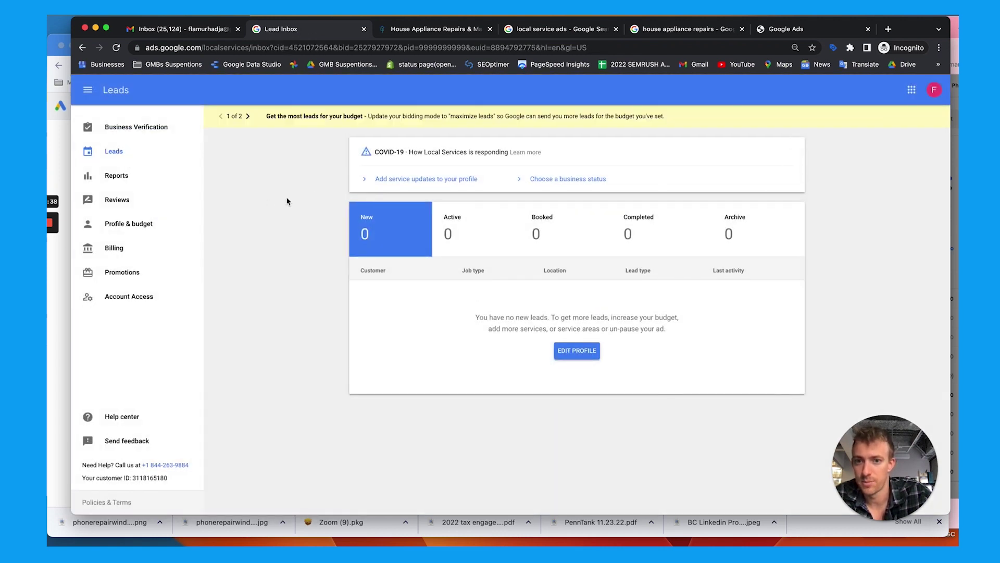
left_click(140, 179)
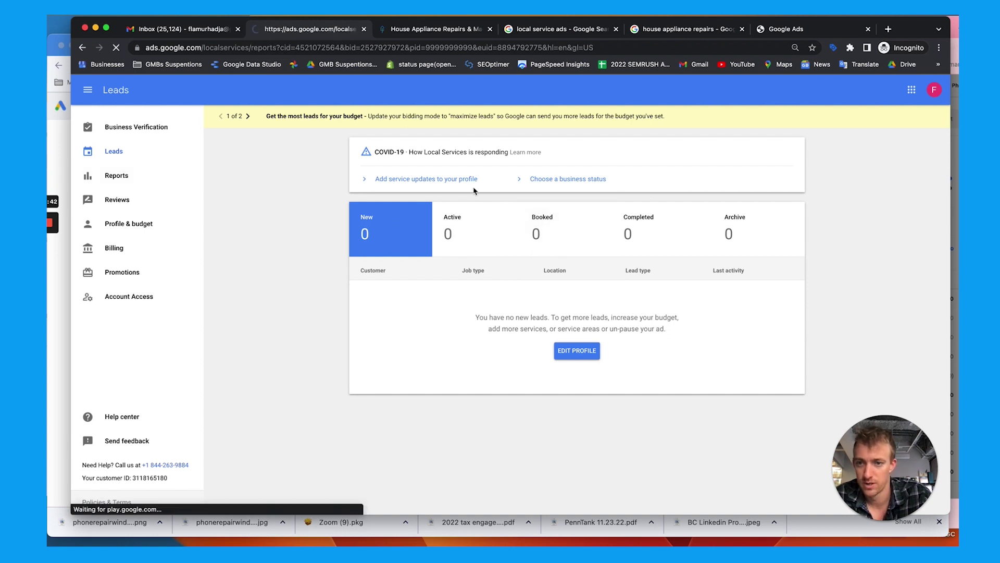
scroll(343, 202, "down", 1)
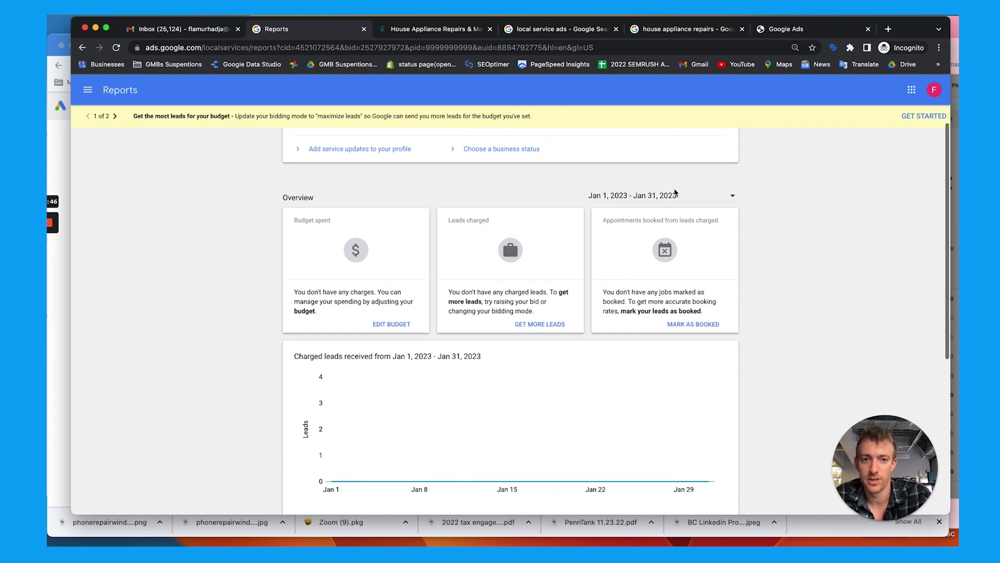
scroll(682, 194, "down", 3)
scroll(602, 233, "down", 4)
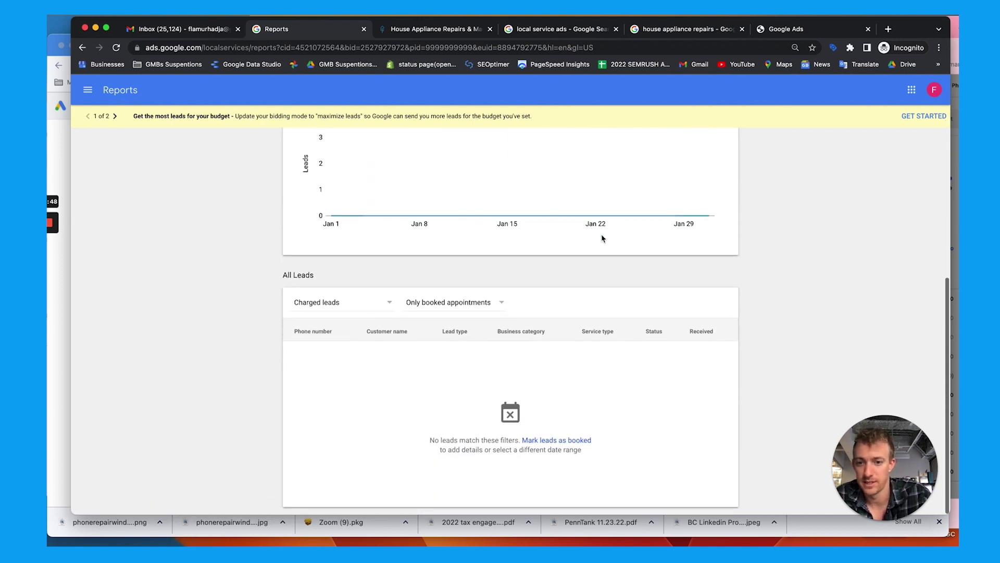
scroll(601, 234, "up", 6)
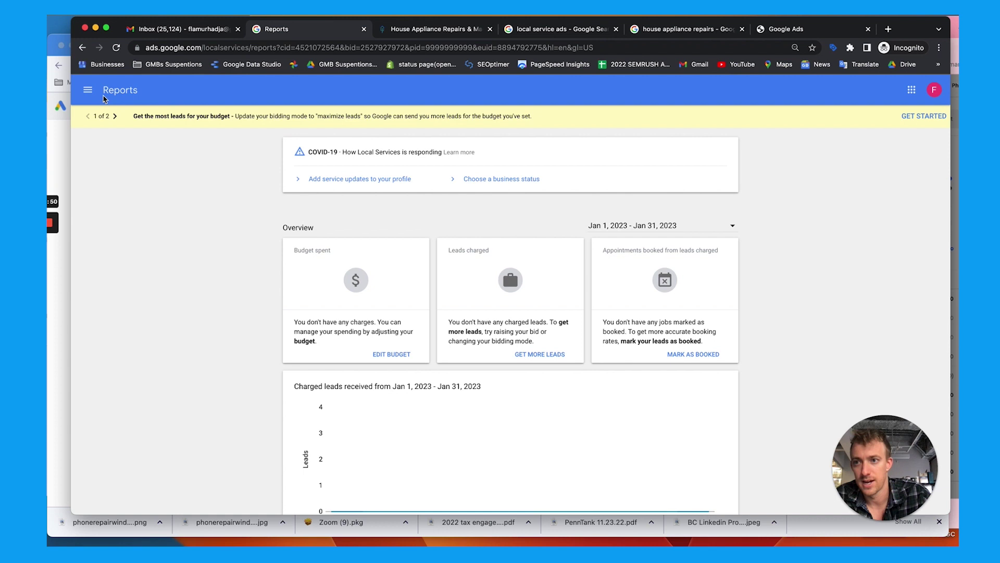
left_click(87, 90)
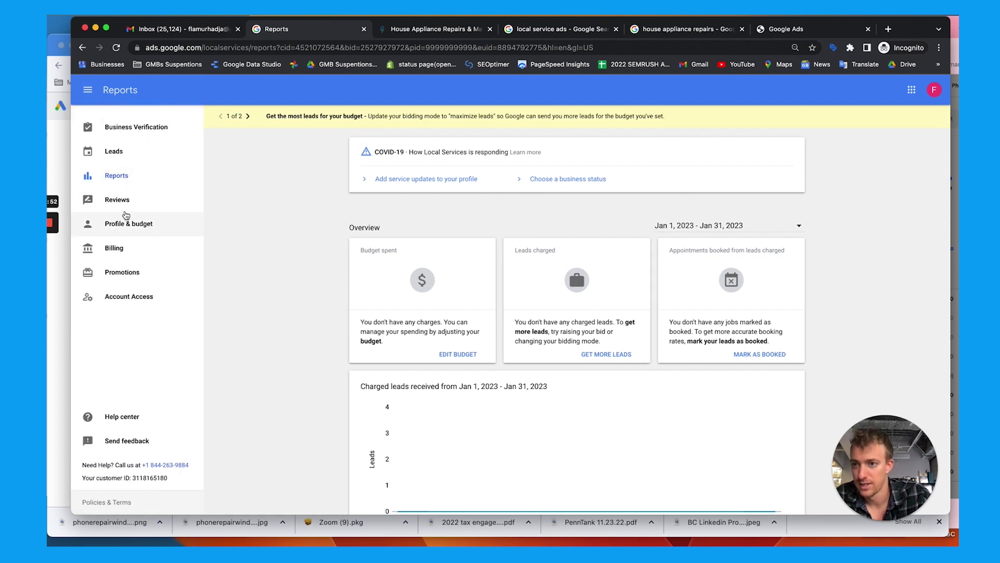
left_click(128, 207)
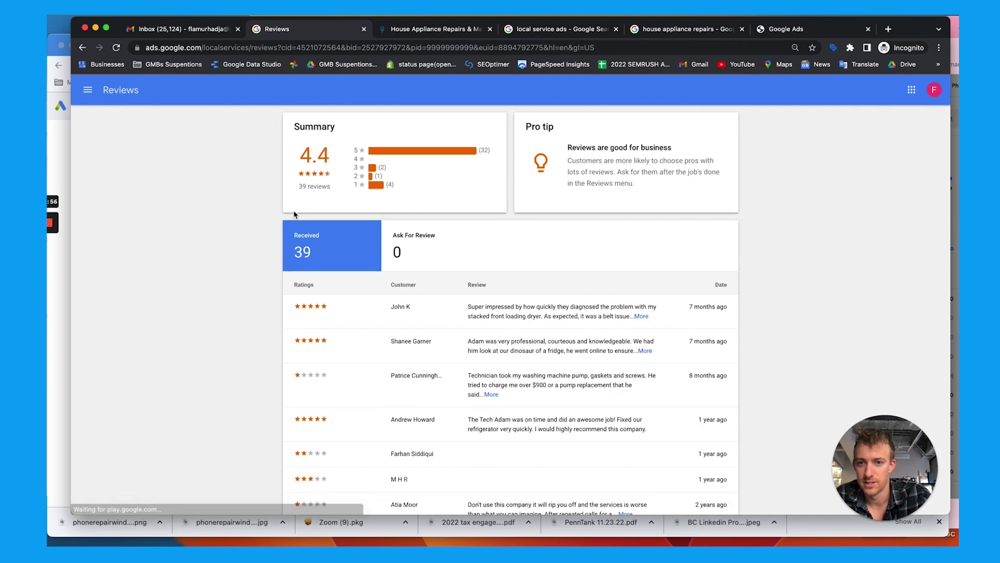
left_click(88, 89)
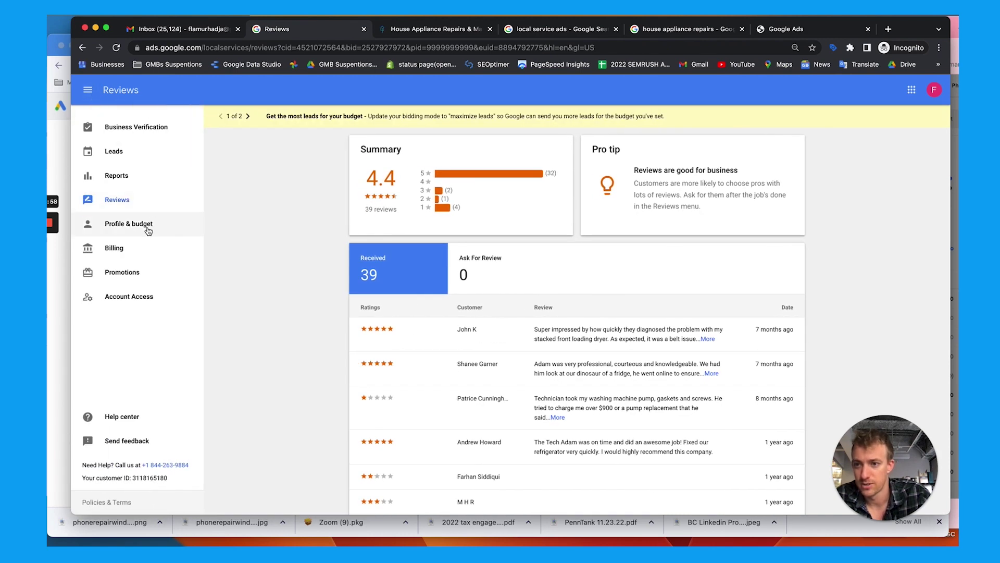
- Open Profile & budget and scroll through the Budget, Job types, Service areas and Business hours cards
left_click(148, 228)
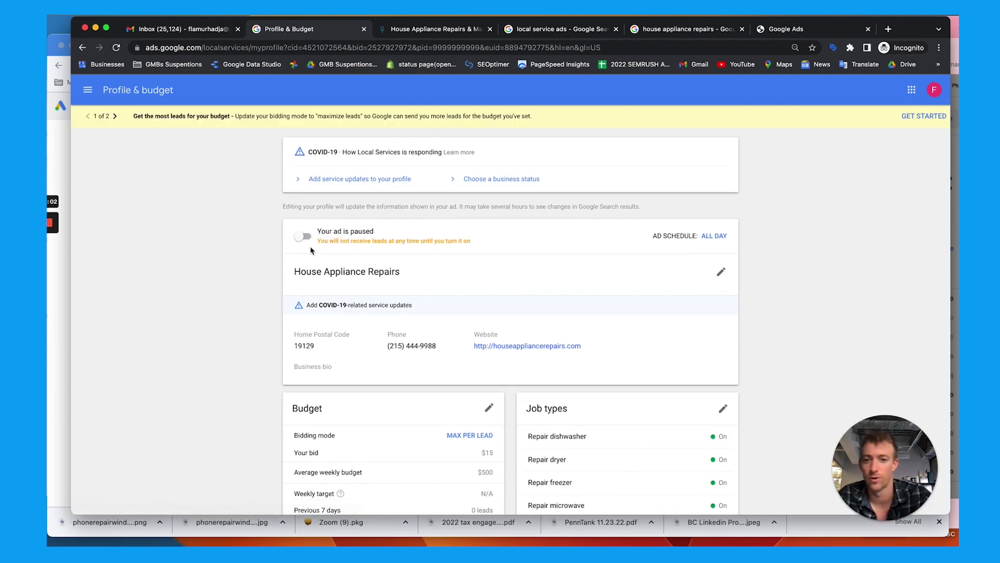
scroll(312, 251, "down", 2)
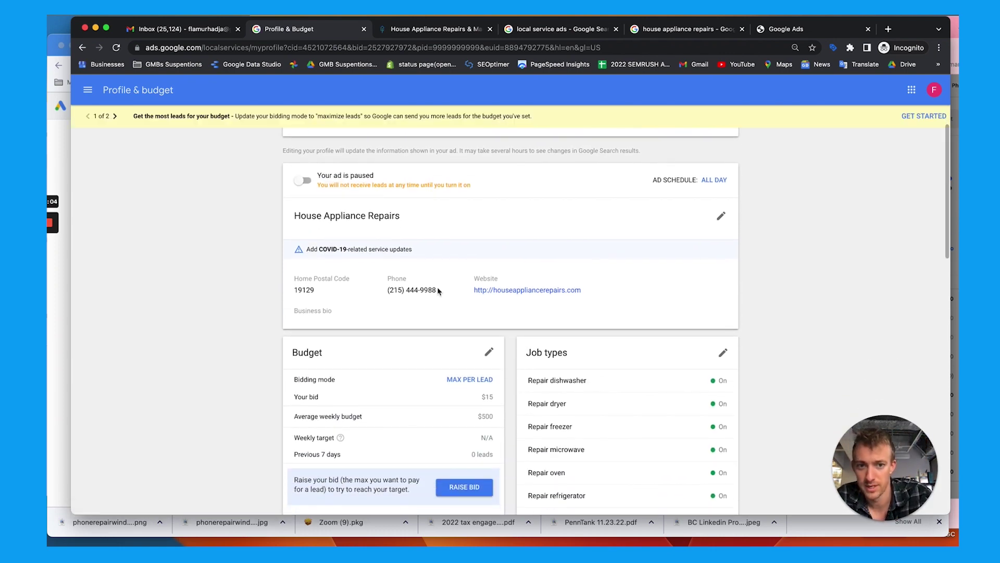
scroll(573, 312, "down", 6)
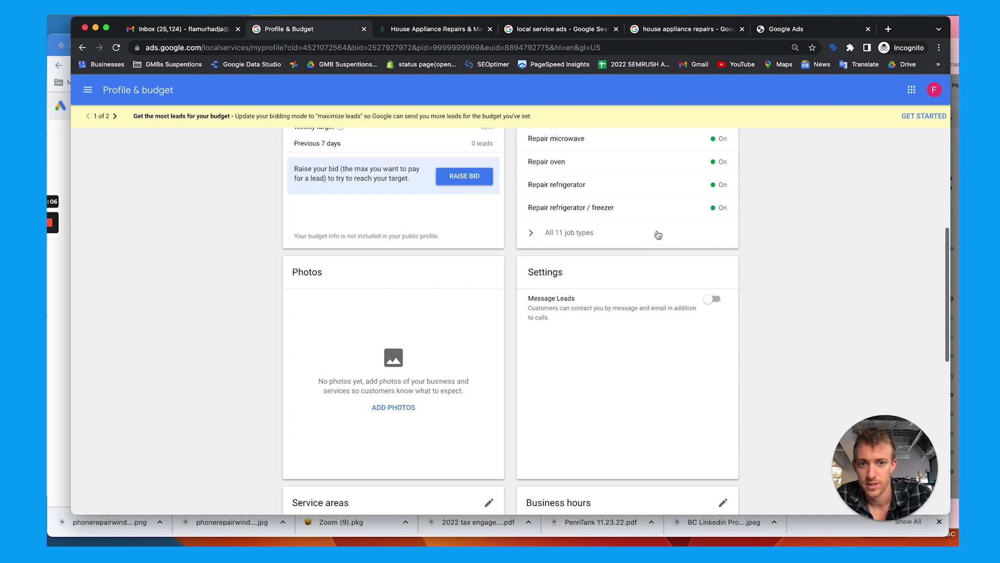
scroll(557, 248, "down", 2)
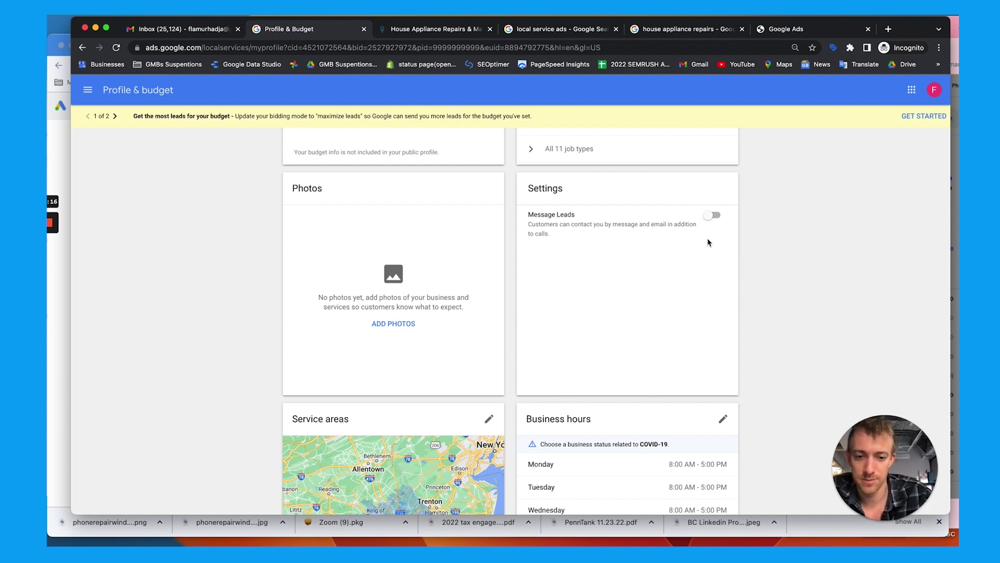
scroll(708, 242, "down", 2)
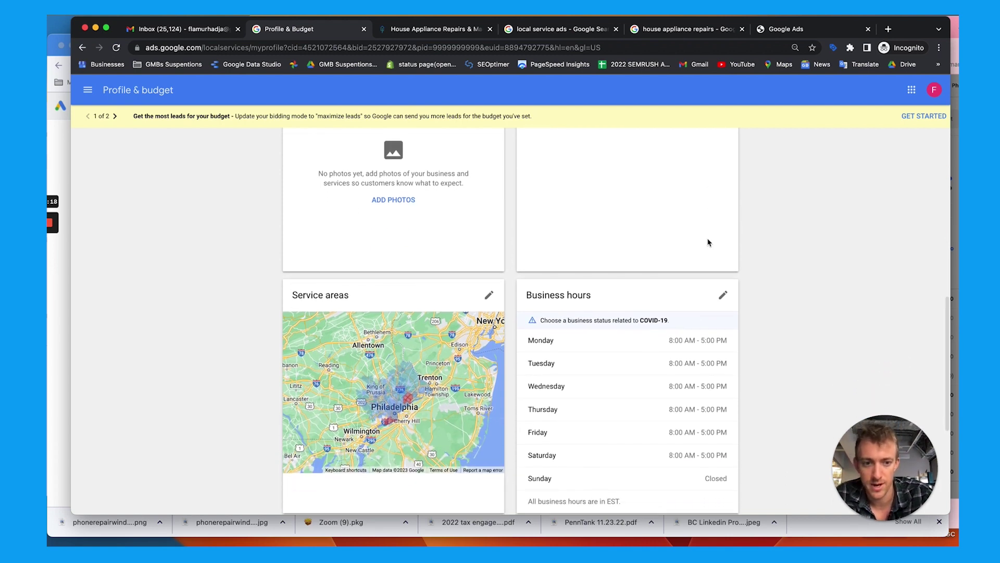
scroll(707, 243, "down", 1)
scroll(707, 242, "down", 1)
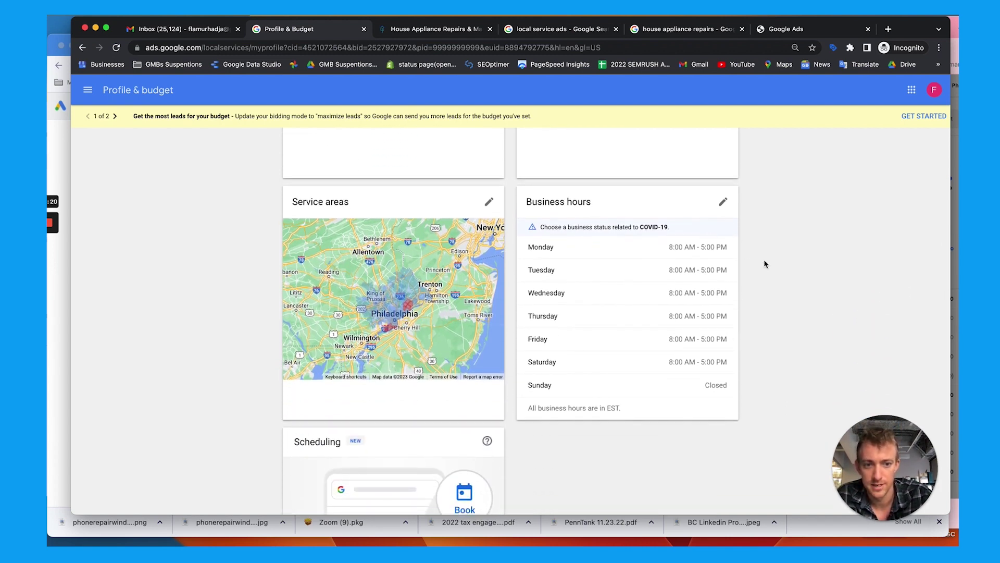
scroll(694, 280, "down", 3)
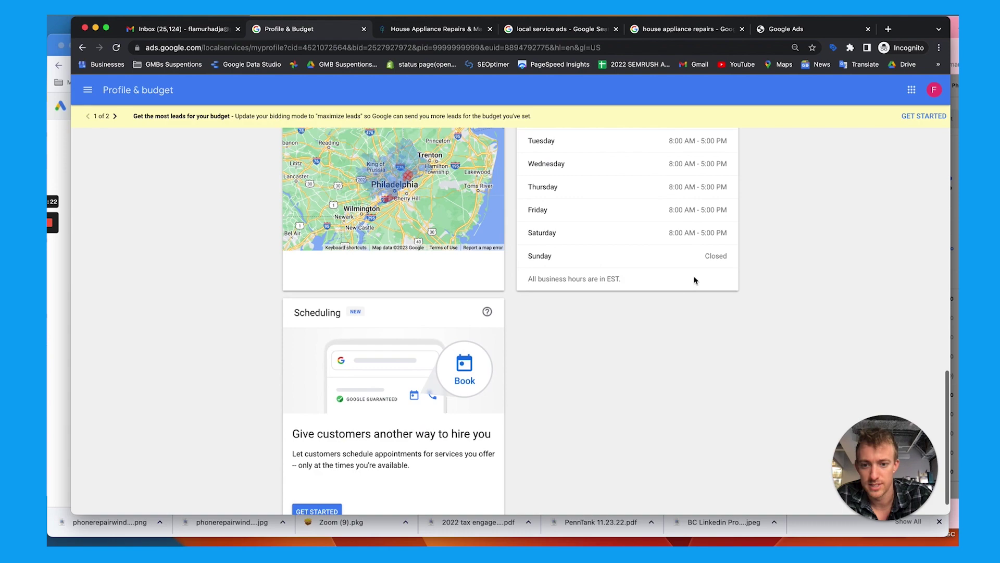
scroll(694, 281, "up", 3)
scroll(694, 280, "up", 10)
scroll(694, 280, "down", 2)
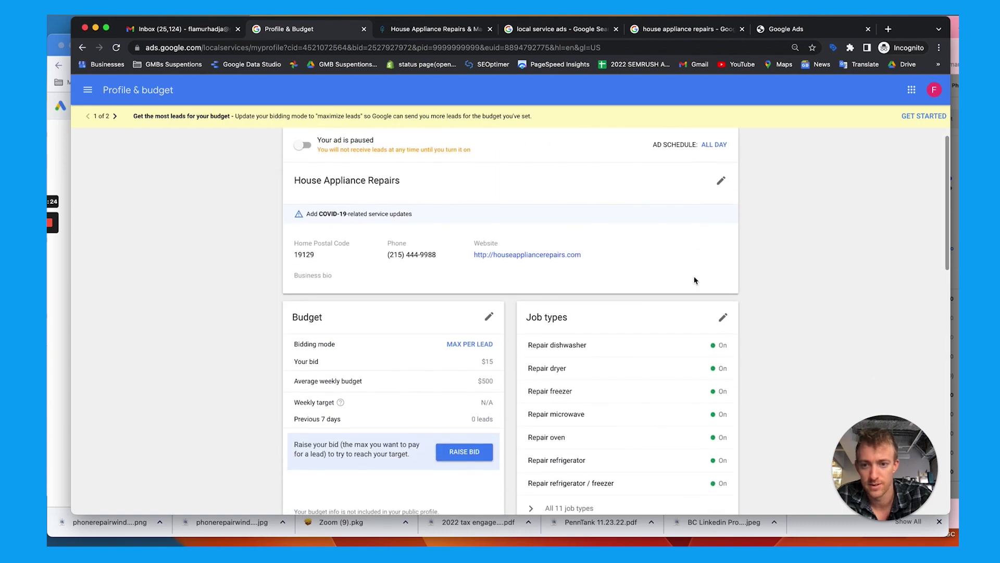
scroll(695, 280, "down", 6)
scroll(695, 280, "up", 10)
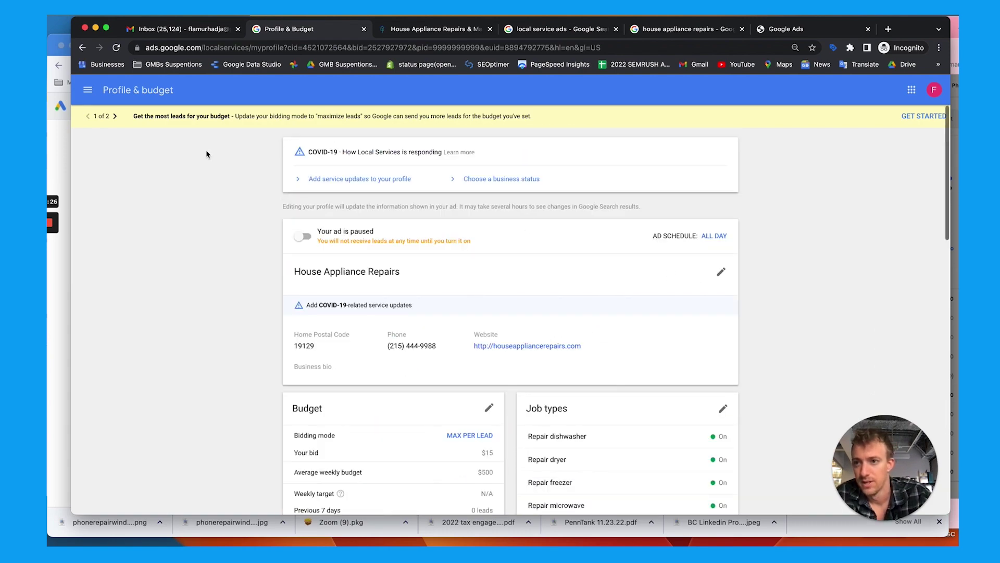
left_click(87, 90)
- Visit the Billing page, then go to Account Access
left_click(125, 249)
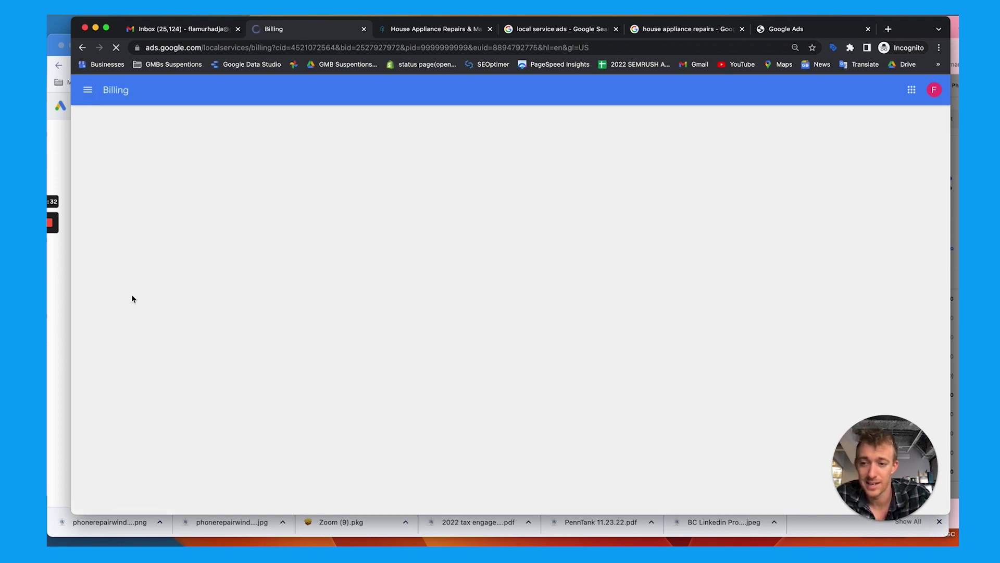
left_click(88, 90)
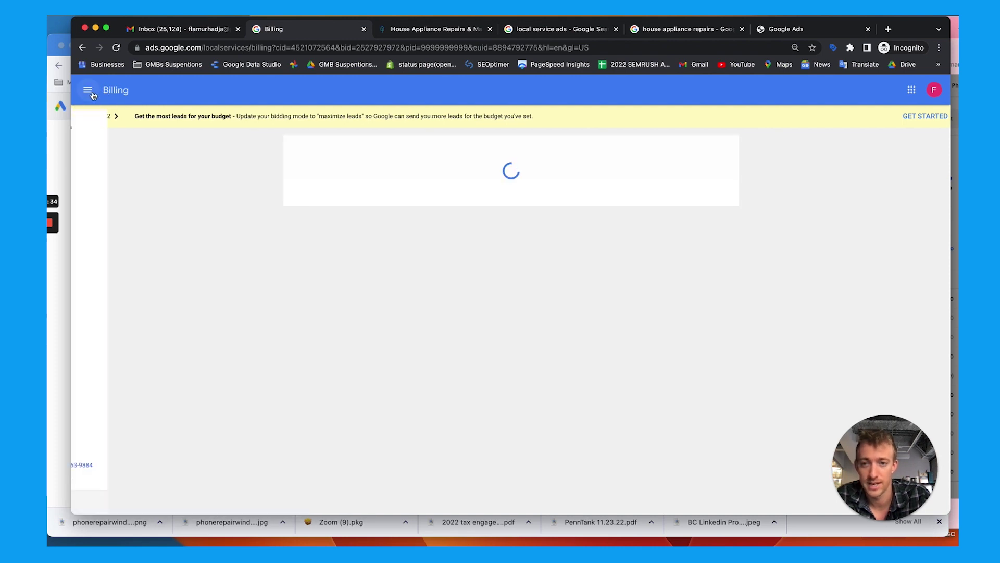
left_click(139, 295)
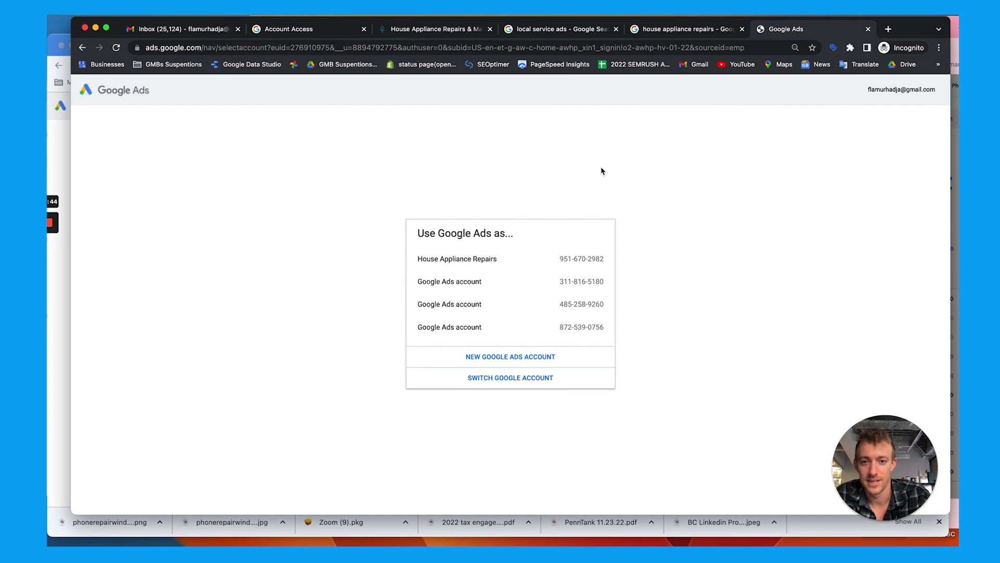
- Choose the House Appliance Repairs Google Ads account, then return to the Account Access page
left_click(502, 265)
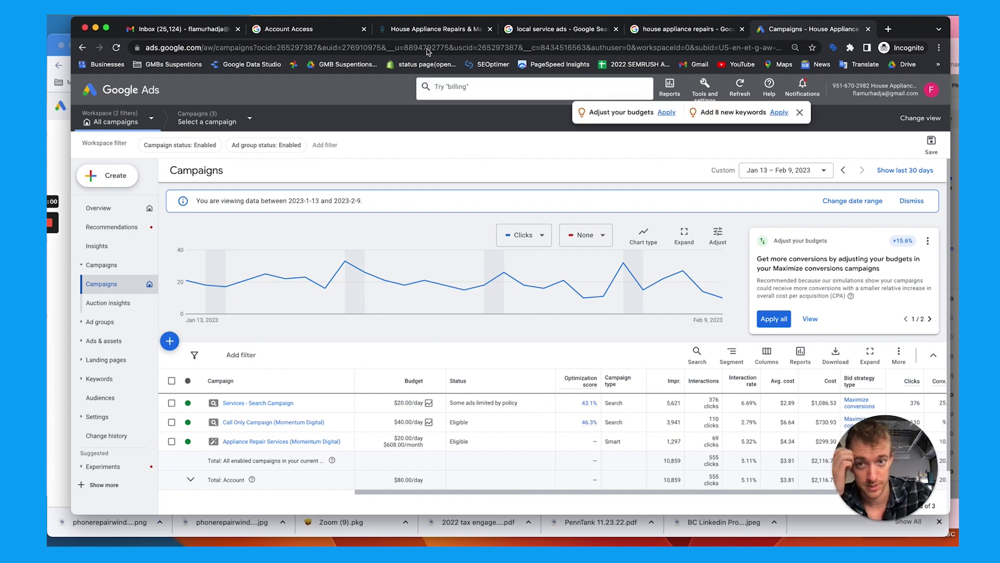
left_click(316, 34)
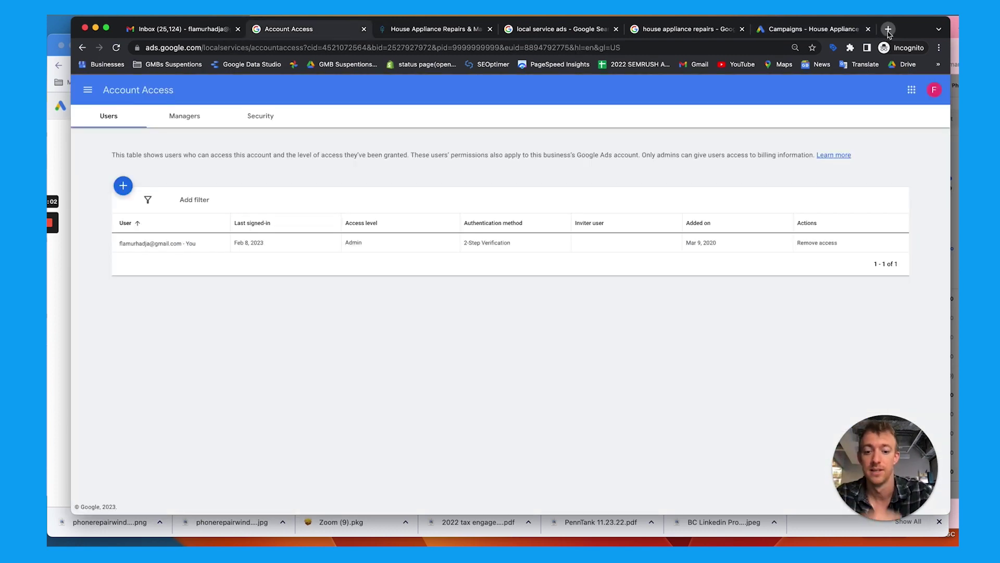
- Search 'Local Service Ads FAQ' in a new tab and scroll down to the Local Services Help result
left_click(888, 29)
type("Local Serv")
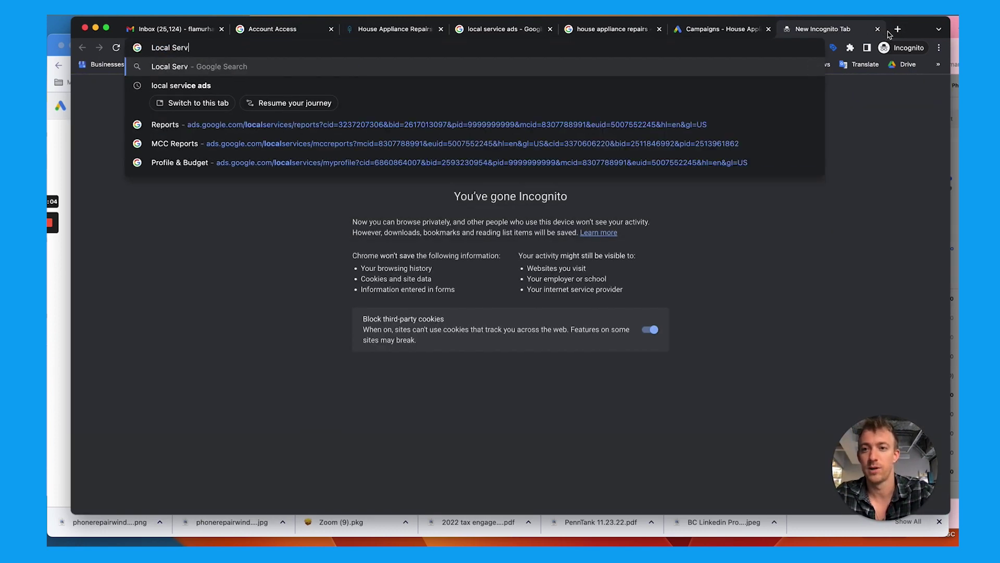
type("ice Ads FAQ")
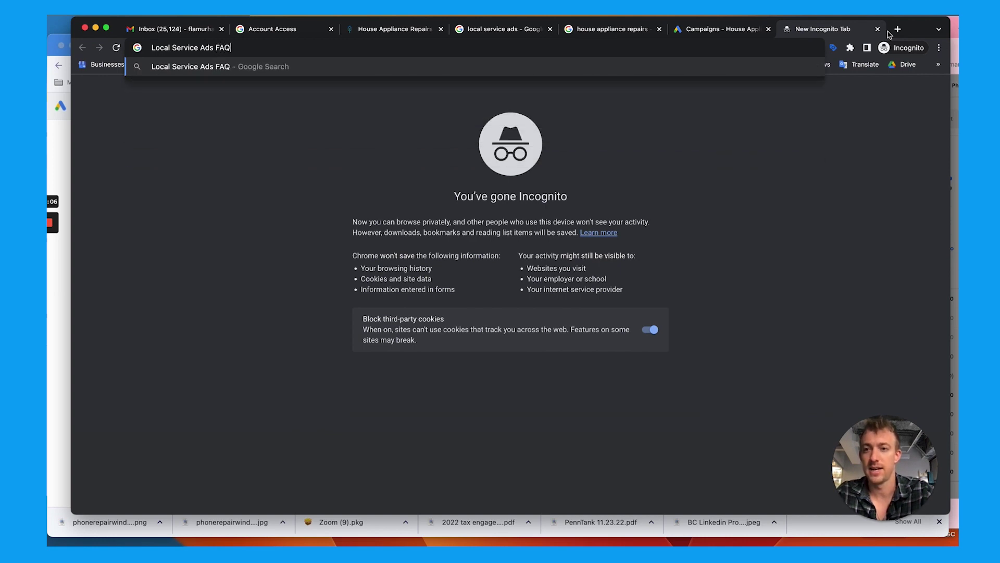
key("Return")
scroll(516, 245, "down", 3)
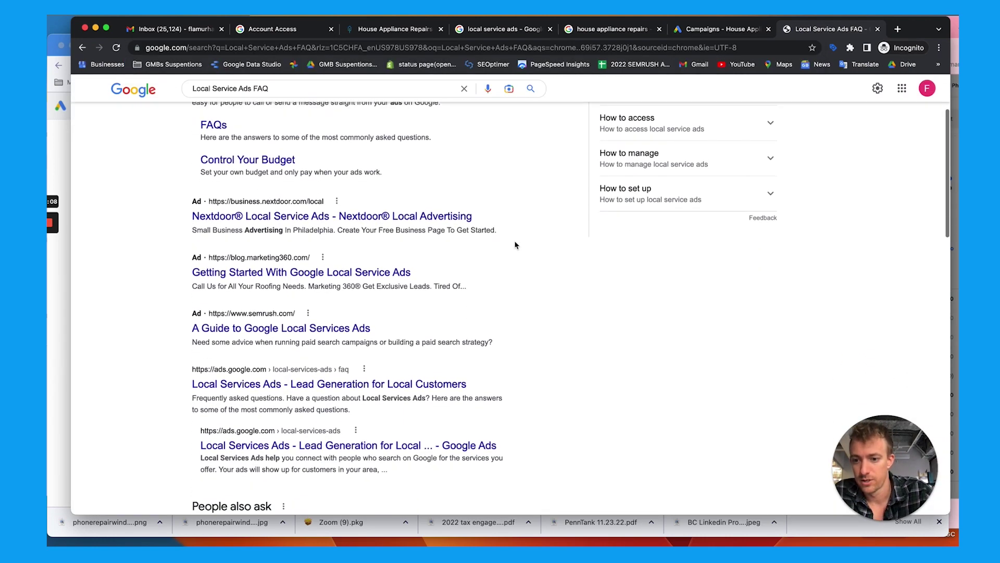
scroll(339, 390, "down", 1)
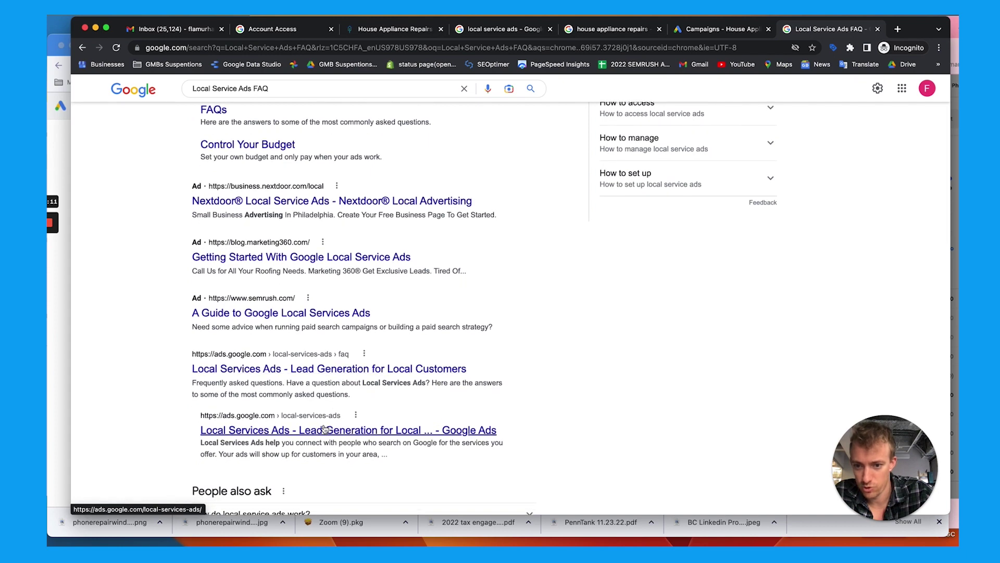
scroll(324, 428, "down", 6)
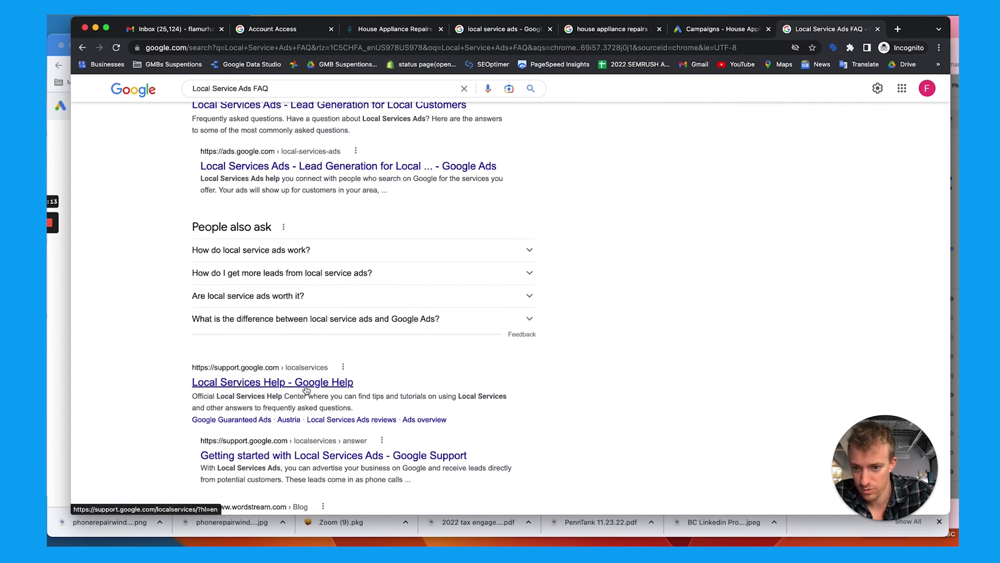
- Open the 'Getting started with Local Services Ads' article, check the Google Screened definition, and skim it
left_click(310, 457)
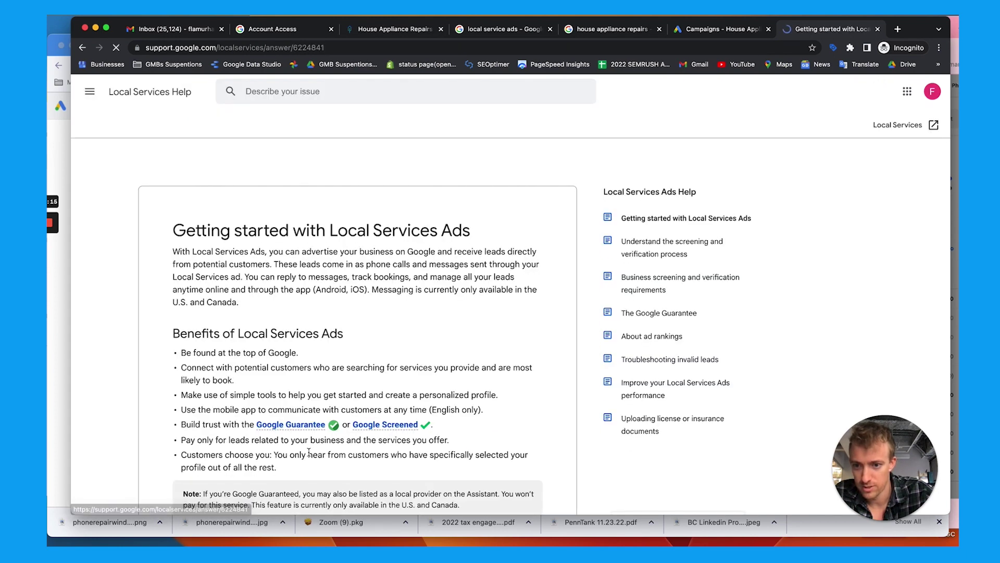
scroll(368, 260, "down", 2)
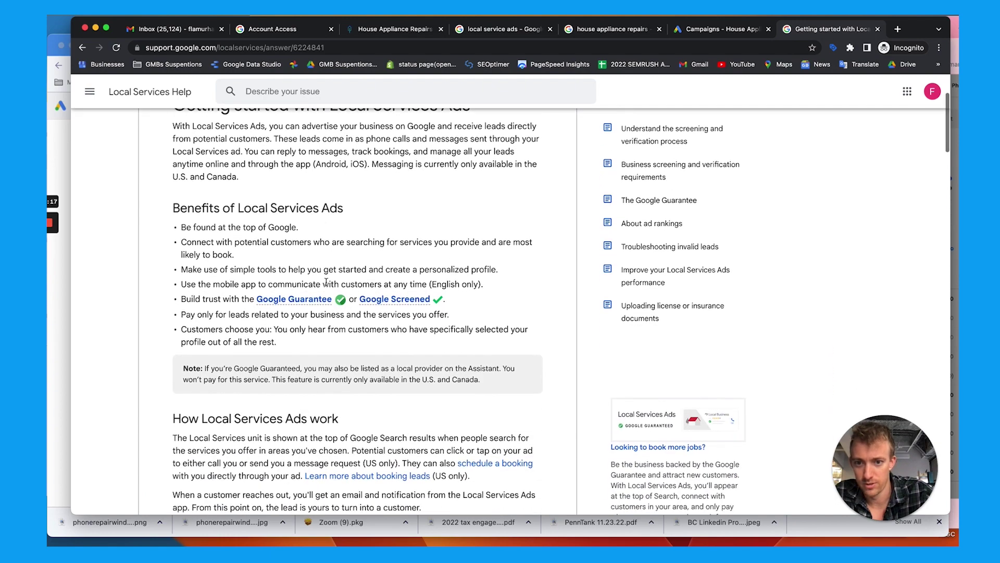
left_click(394, 290)
scroll(355, 307, "down", 3)
scroll(317, 317, "down", 10)
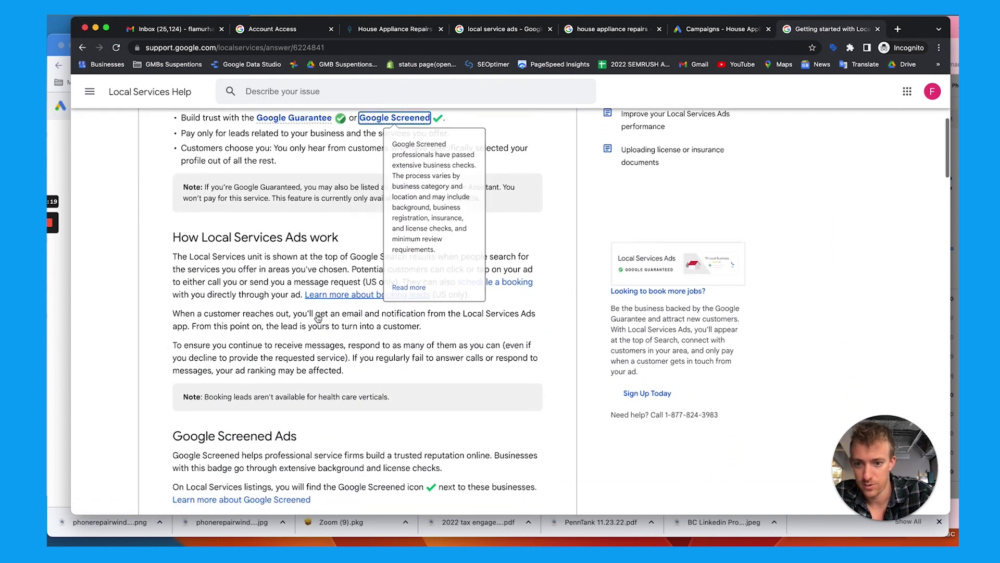
scroll(317, 317, "down", 10)
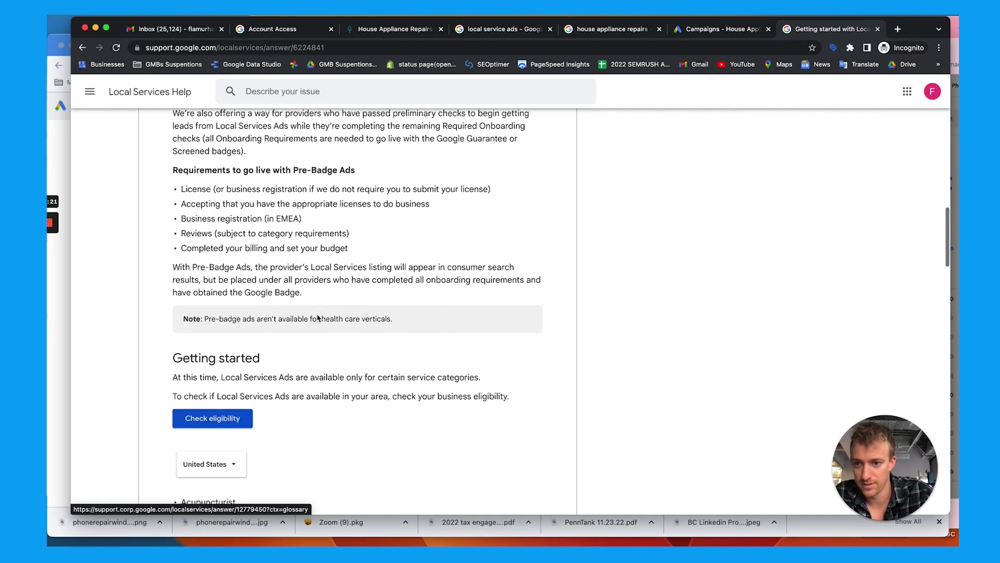
scroll(318, 317, "up", 20)
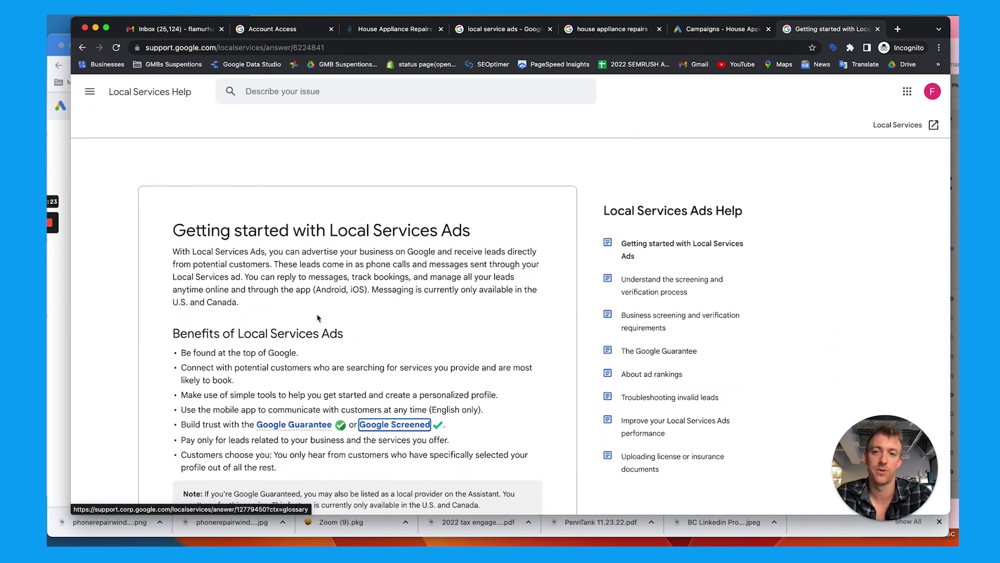